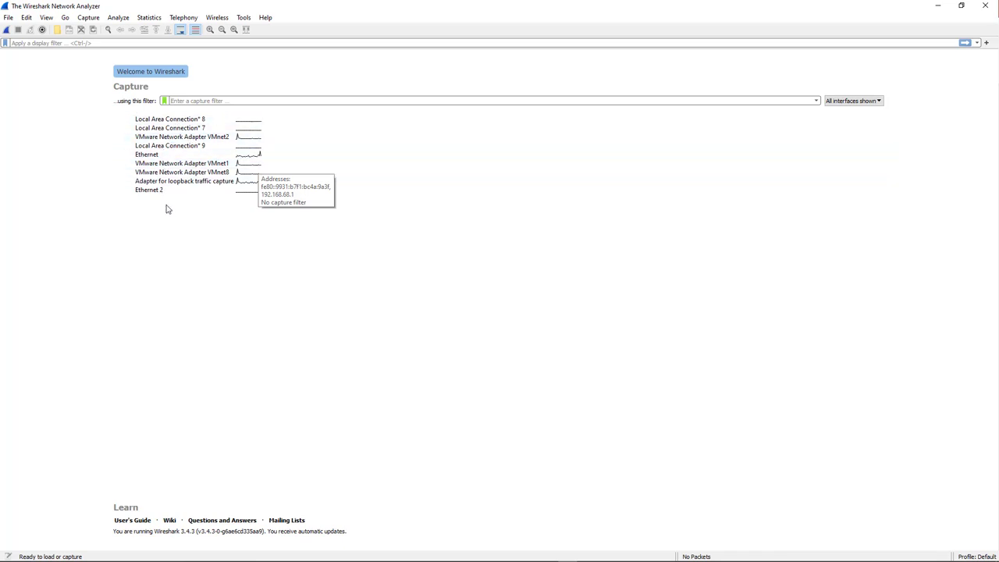
Look over the traffic activity of the Ethernet, VMware and loopback capture interfaces.
left_click(249, 154)
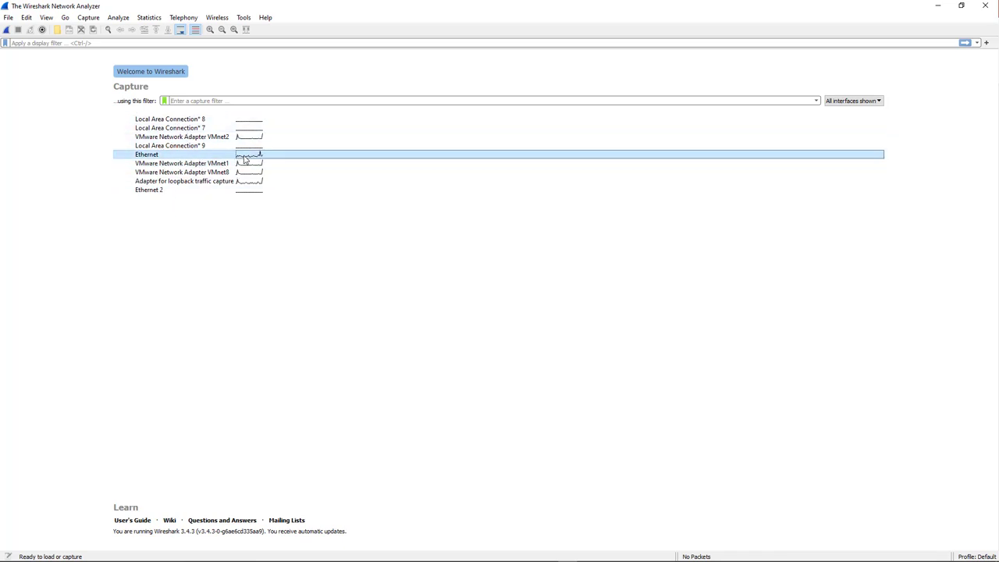
left_click(263, 164)
left_click(261, 172)
left_click(262, 181)
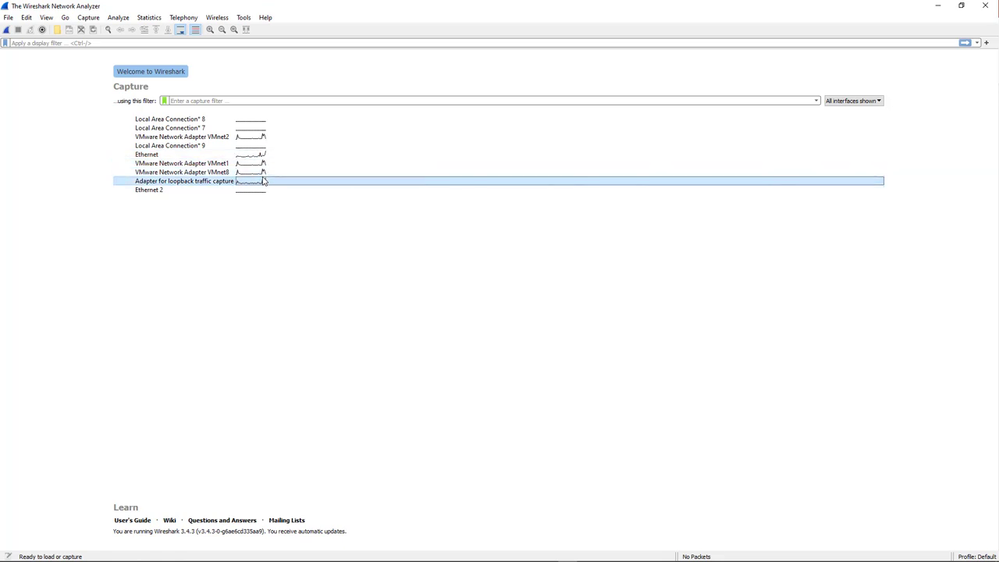
left_click(263, 138)
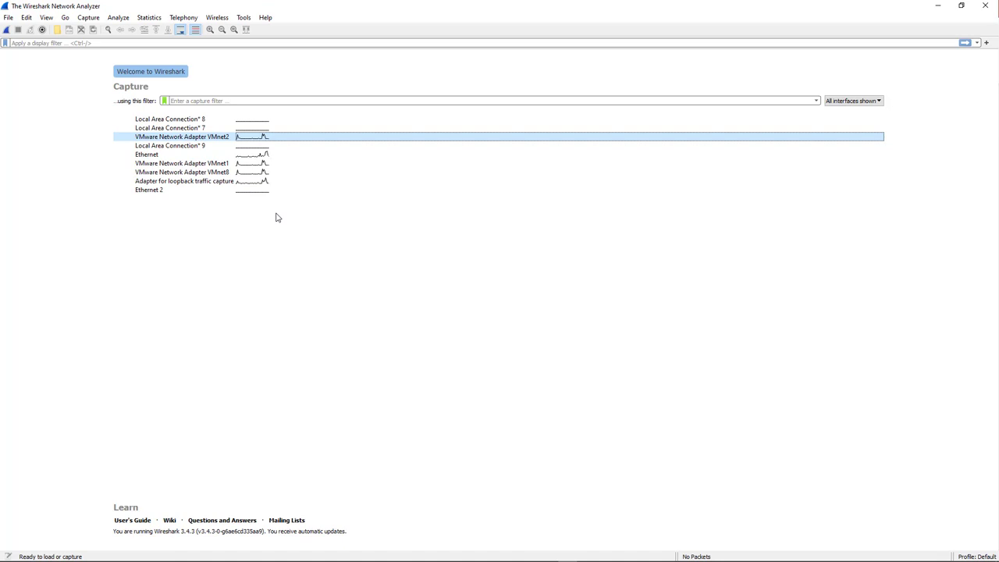
left_click(181, 195)
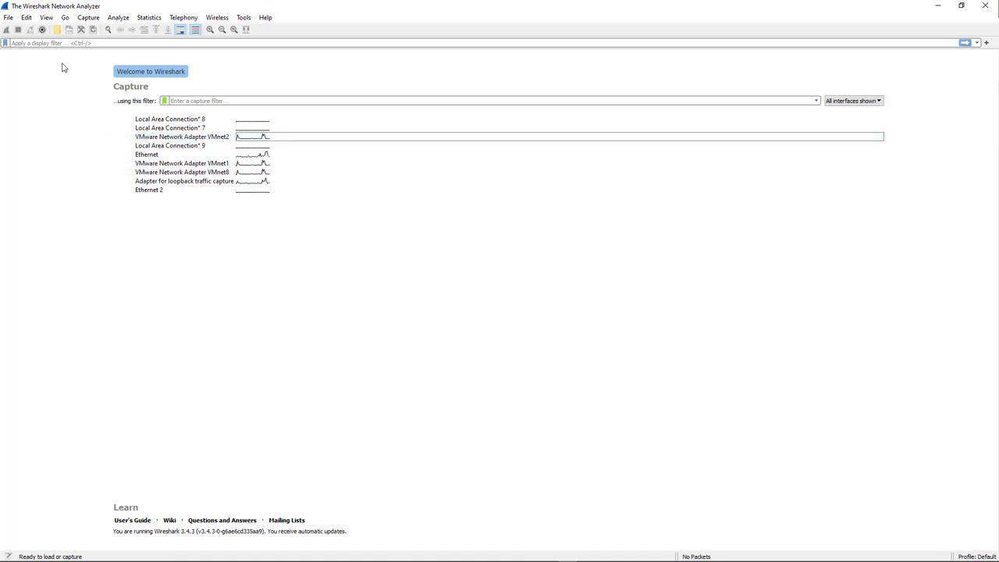
Capture live packets on the Ethernet interface, stop the capture and go back to the first captured packets.
left_click(175, 156)
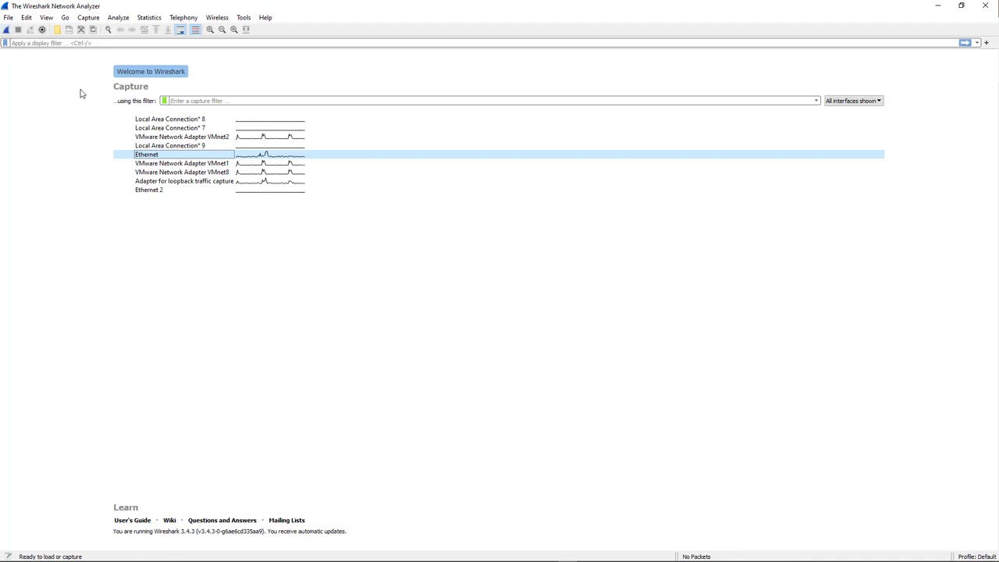
left_click(6, 32)
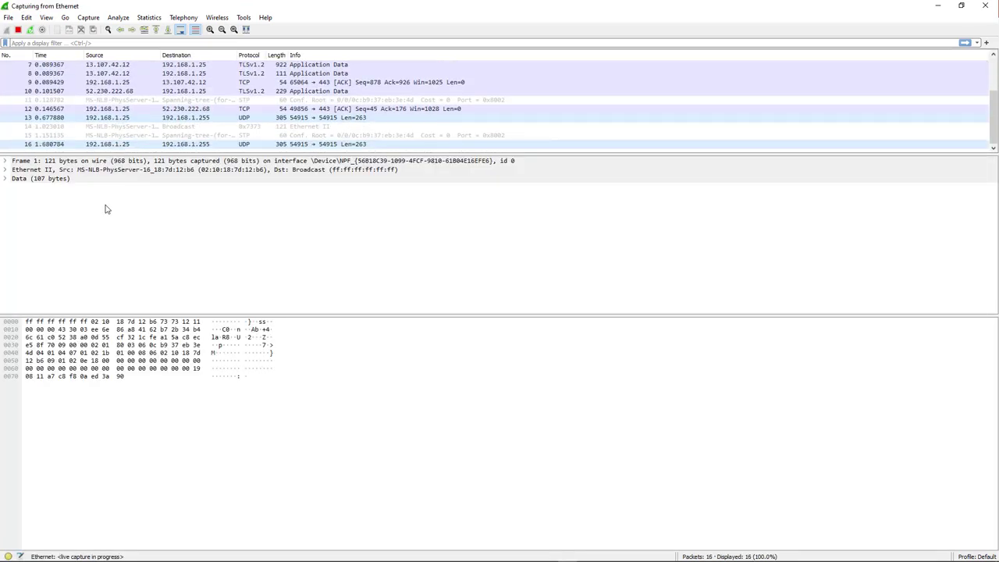
left_click(18, 31)
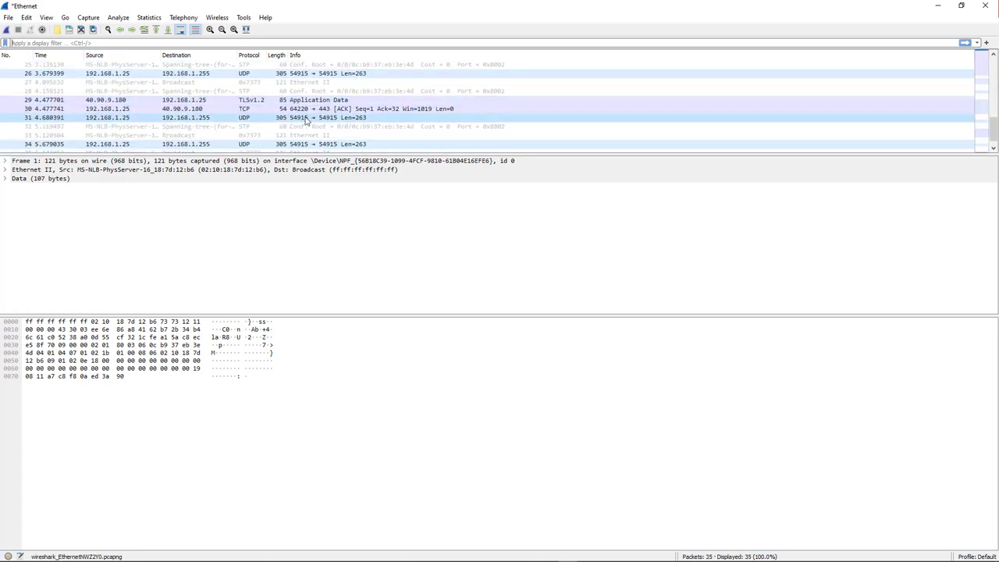
scroll(307, 119, "up", 8)
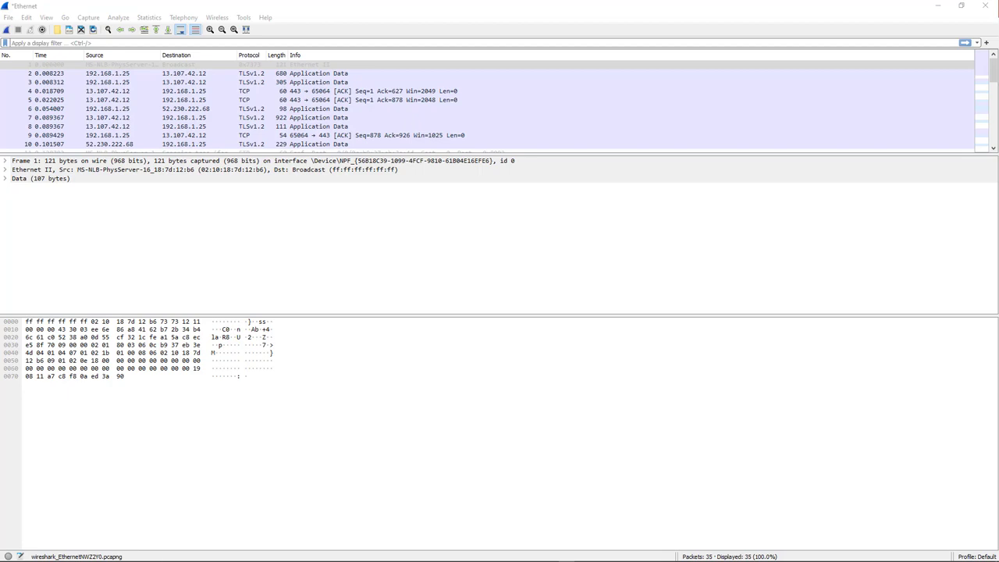
Open the capture file evidence01.pcap in place of the live Ethernet capture.
left_click_drag(27, 170, 133, 127)
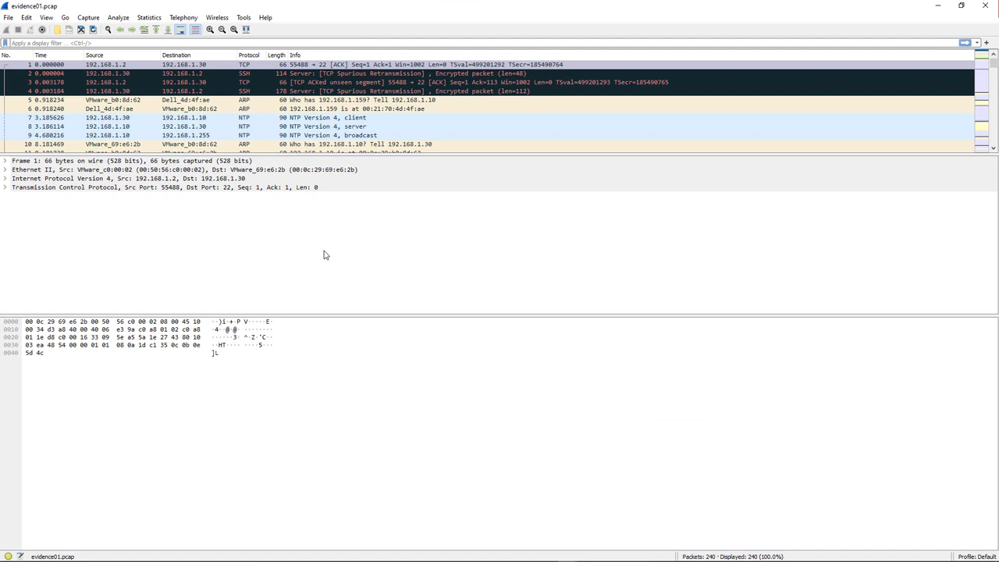
left_click(9, 17)
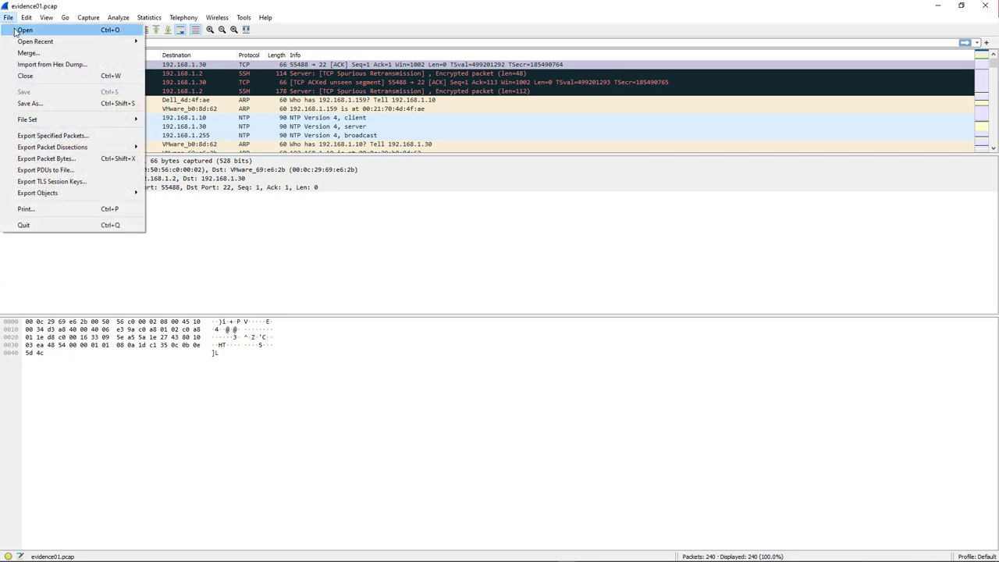
mouse_move(32, 43)
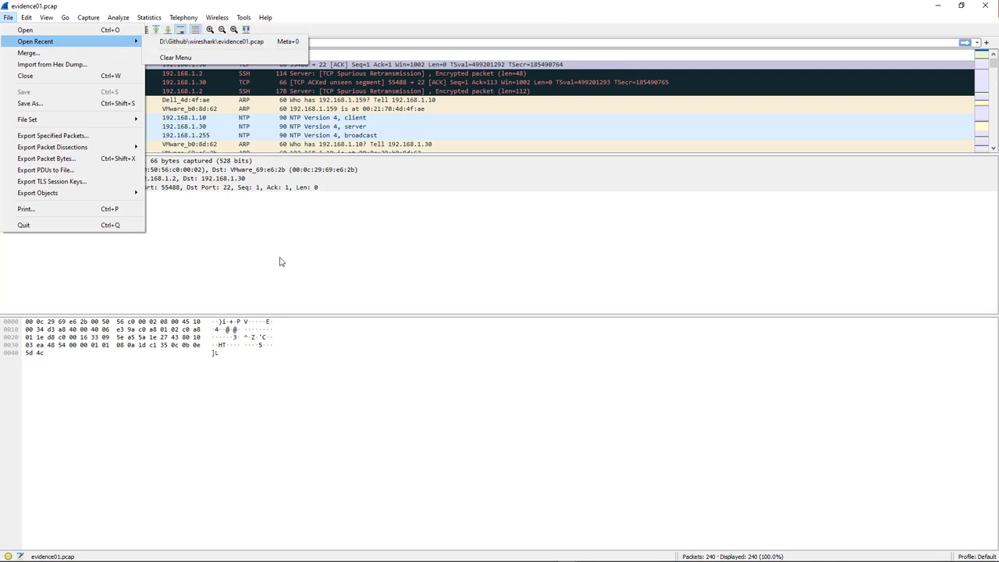
left_click(294, 291)
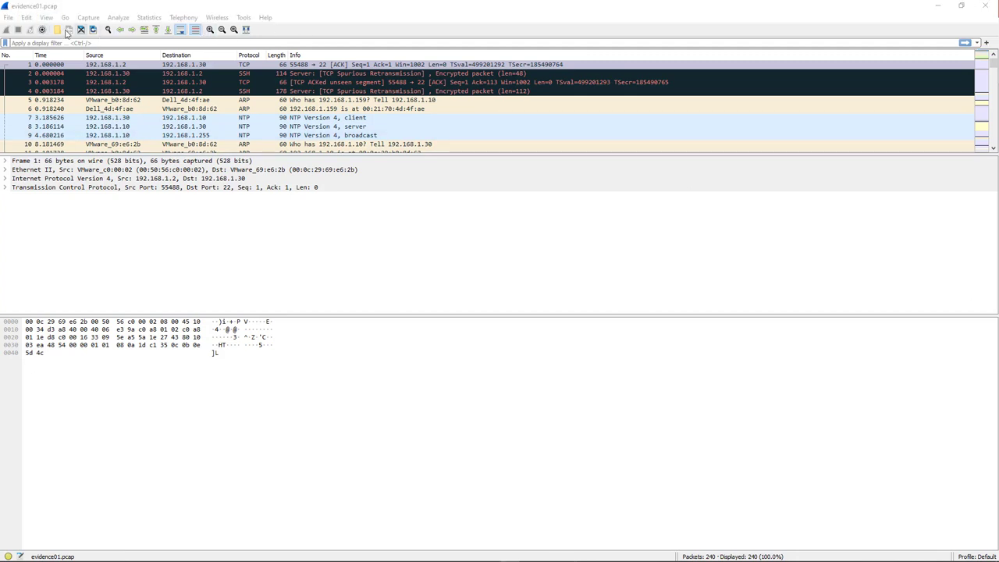
left_click(12, 21)
left_click(340, 10)
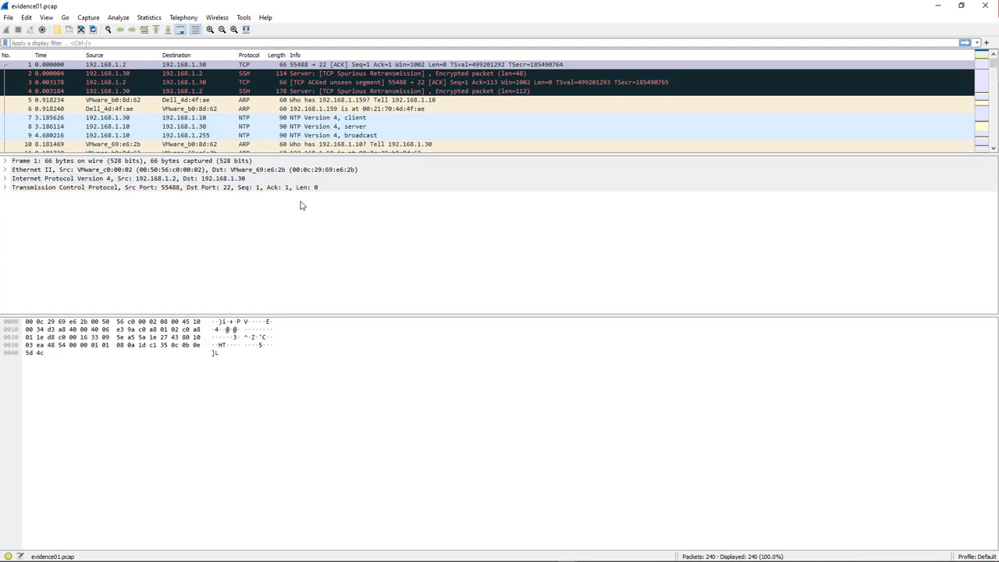
Examine the Transmission Control Protocol and Internet Protocol Version 4 header fields of packet 1 and collapse them again.
left_click(4, 188)
left_click(5, 188)
left_click(5, 179)
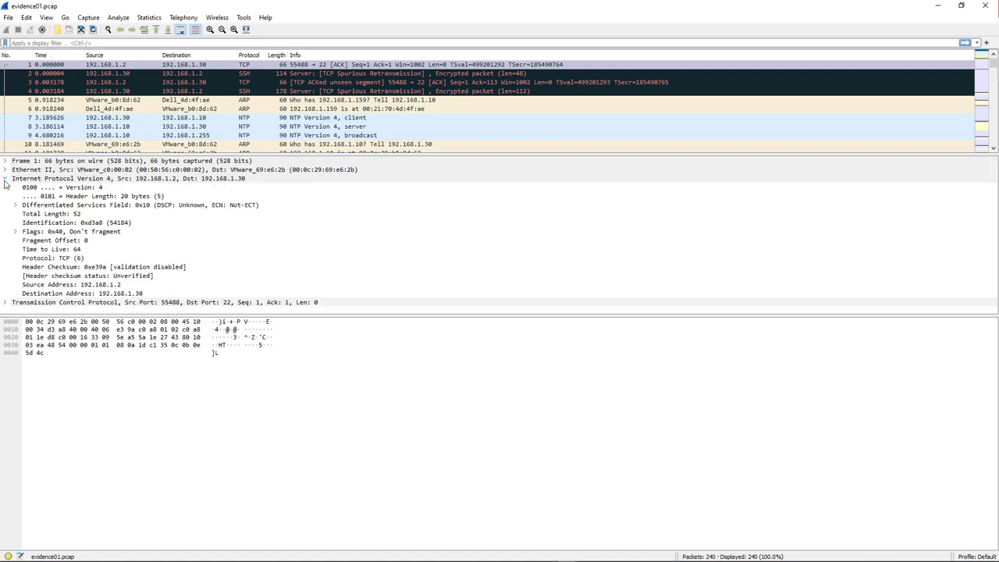
left_click(5, 179)
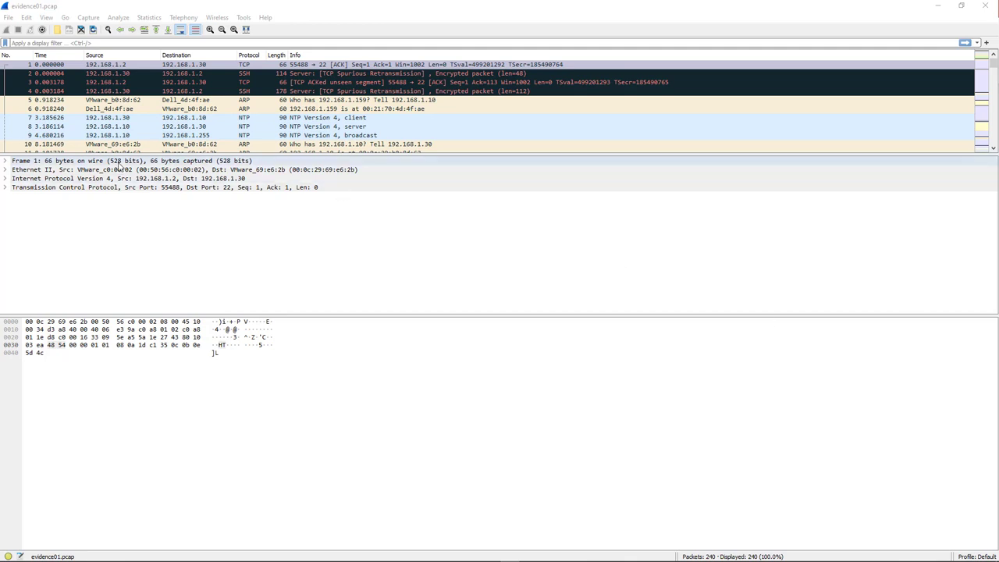
Compare the packet list sorted by source and by destination address, and restore the packet number order.
left_click(20, 67)
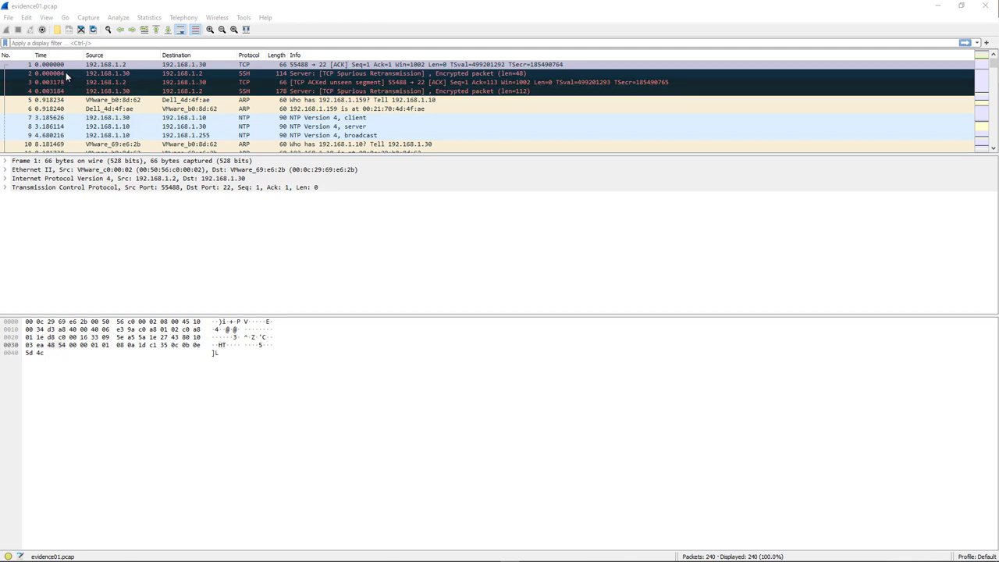
left_click(99, 56)
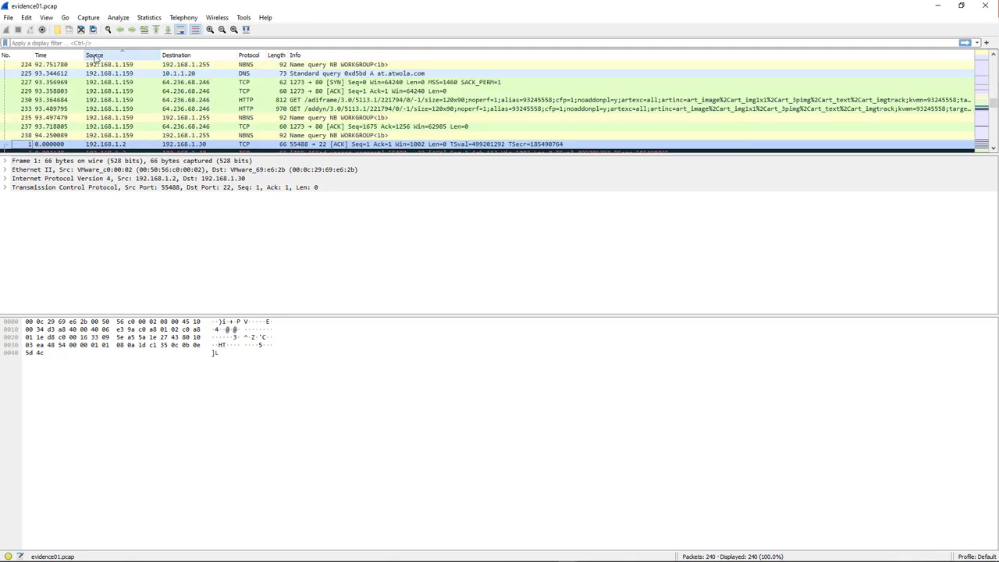
left_click(112, 56)
left_click(179, 55)
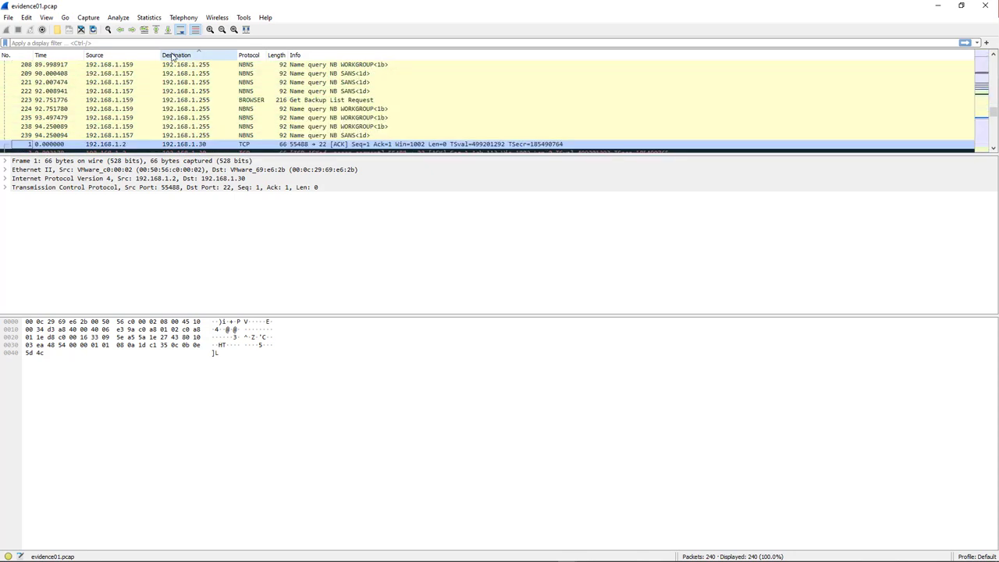
left_click(153, 55)
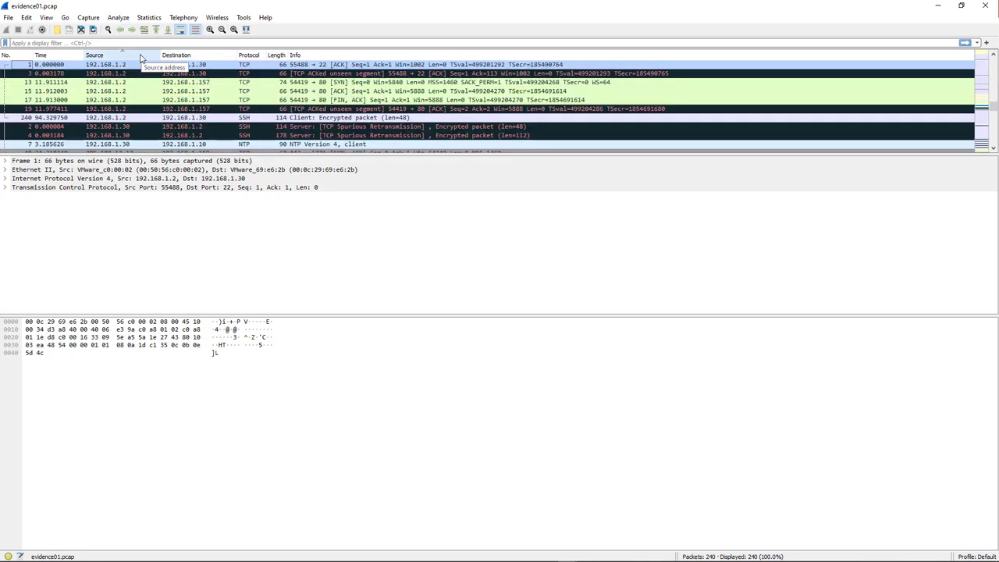
left_click(21, 56)
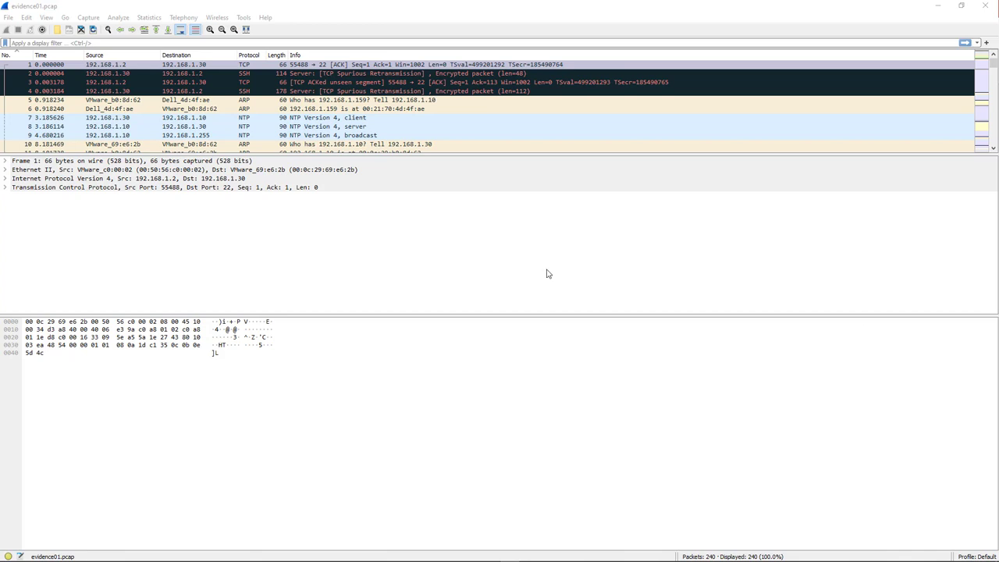
Examine which bytes of packet 1 belong to its Ethernet II, Internet Protocol Version 4 and Transmission Control Protocol layers.
left_click(53, 66)
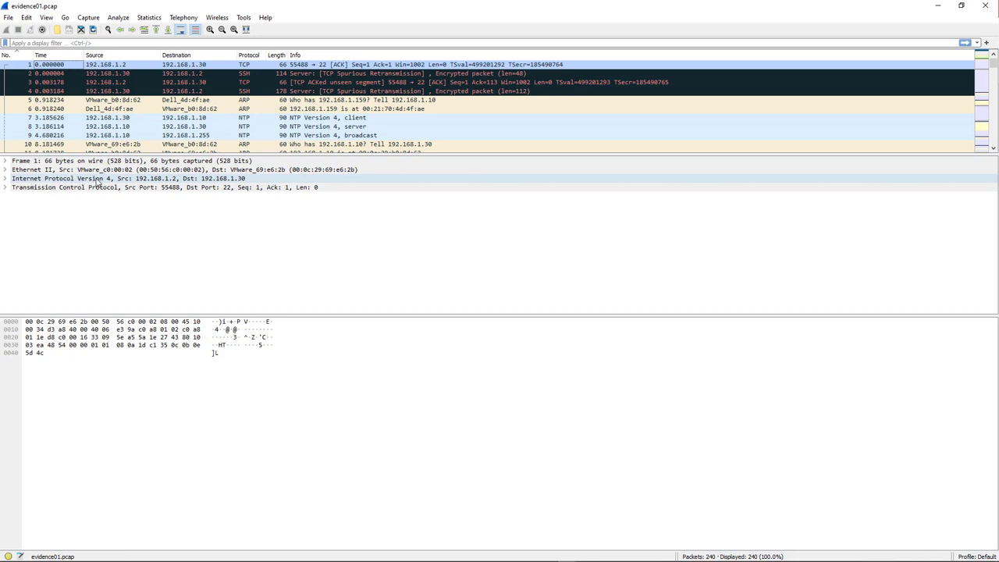
left_click(38, 171)
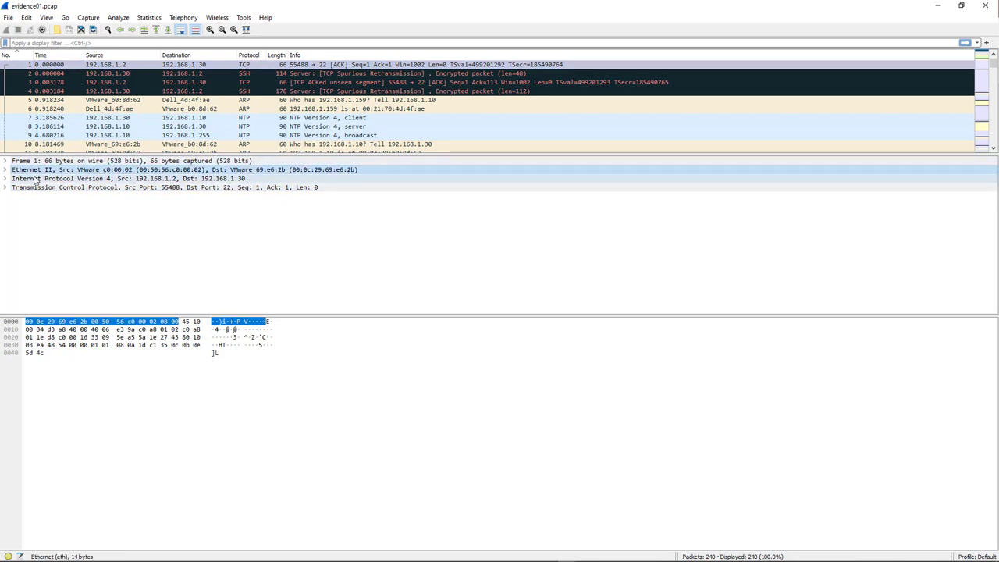
left_click(34, 179)
left_click(30, 189)
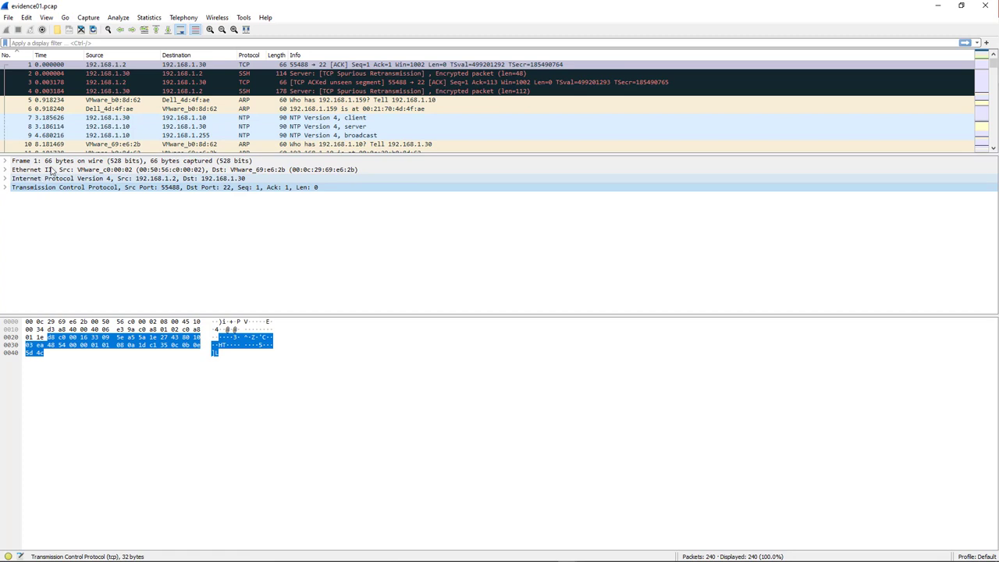
Apply the display filter http and select the Hypertext Transfer Protocol layer of packet 230.
left_click(63, 43)
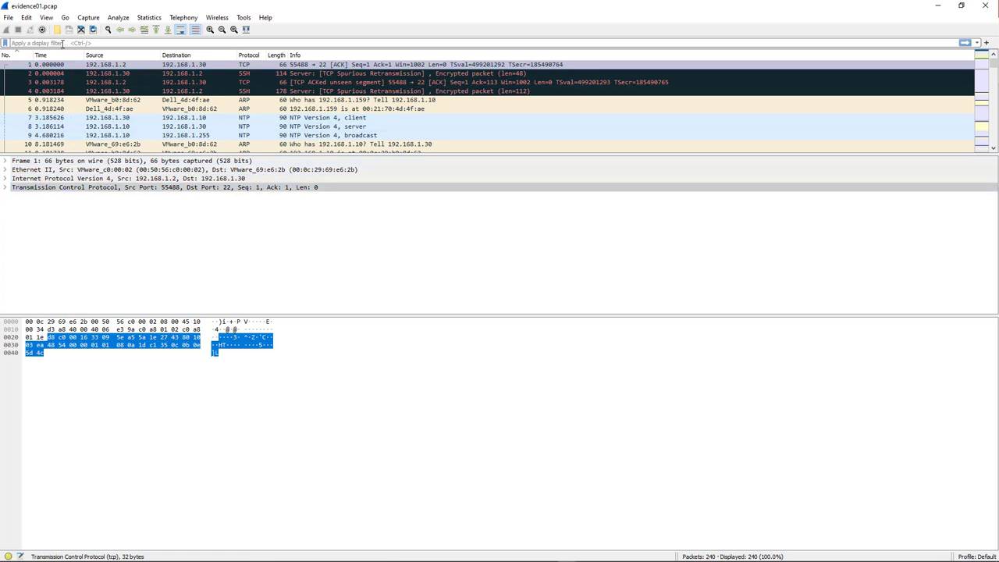
type("htt")
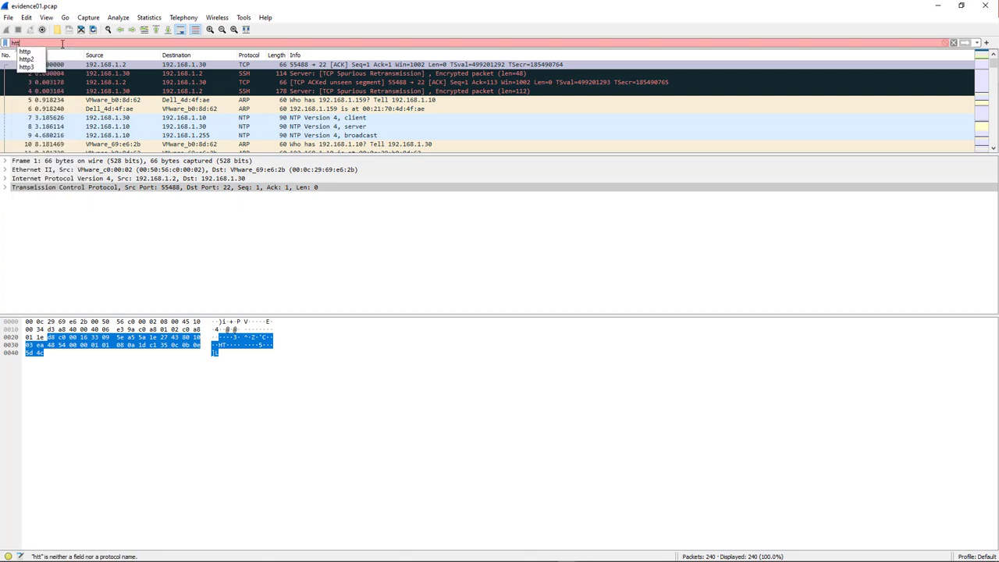
type("p")
key("Return")
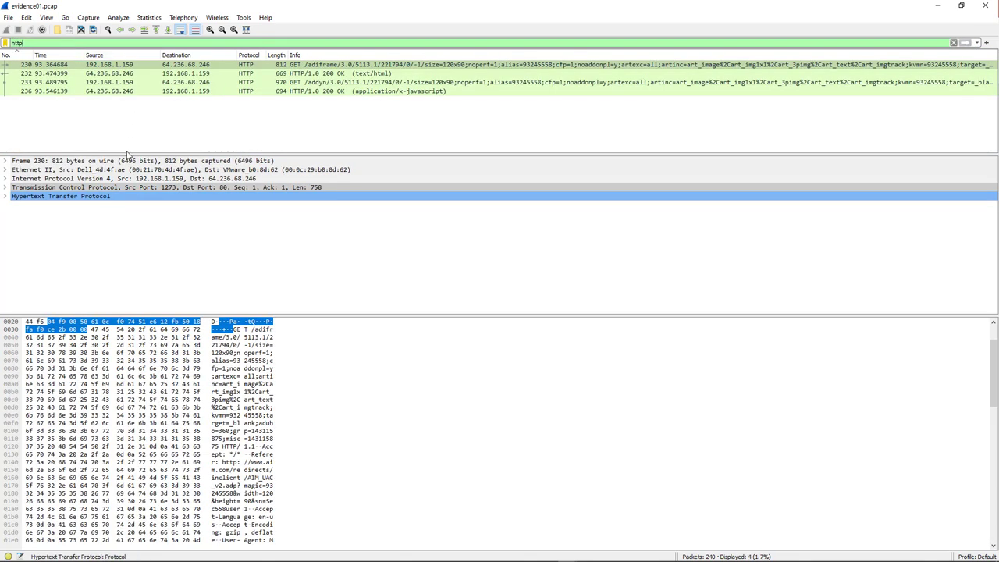
left_click(117, 169)
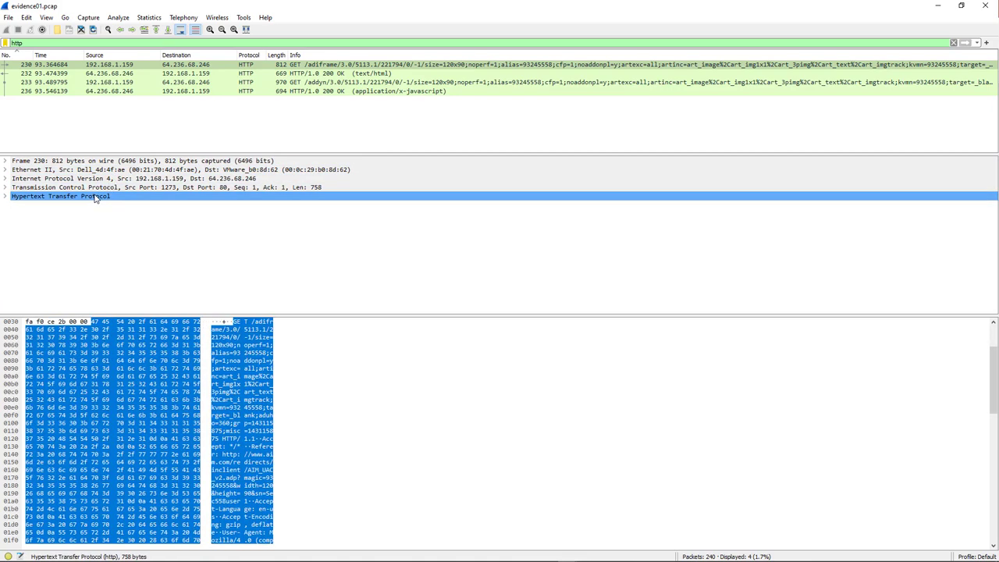
Clear the http display filter to list all packets again and return to the first packet.
left_click(32, 44)
key("BackSpace")
key("BackSpace")
key("BackSpace")
key("BackSpace")
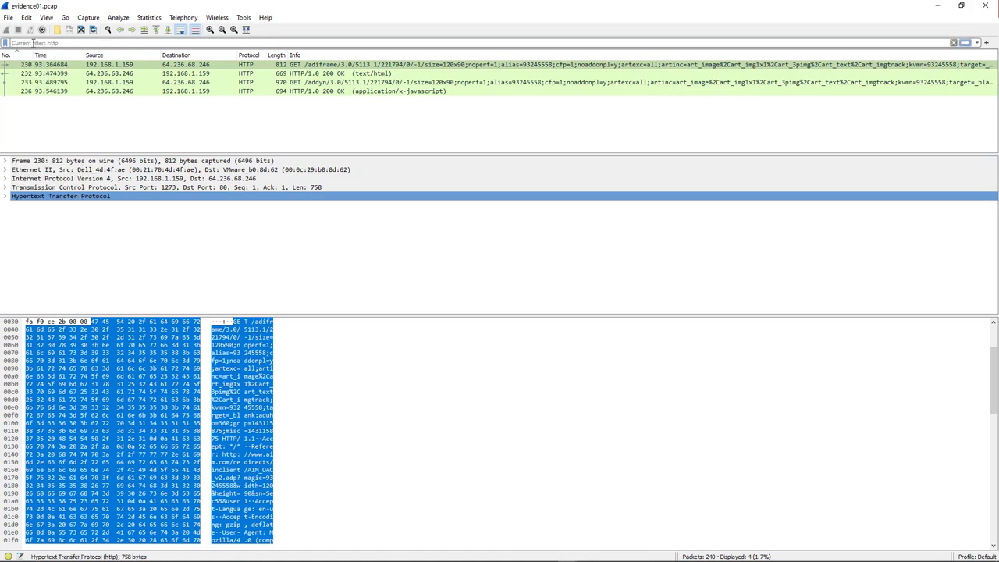
key("Return")
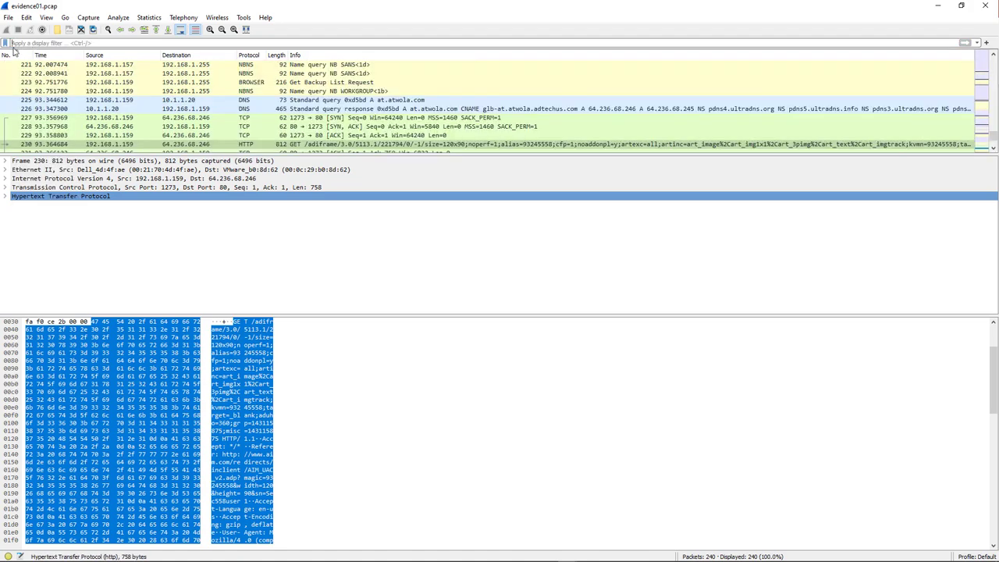
left_click_drag(994, 139, 993, 63)
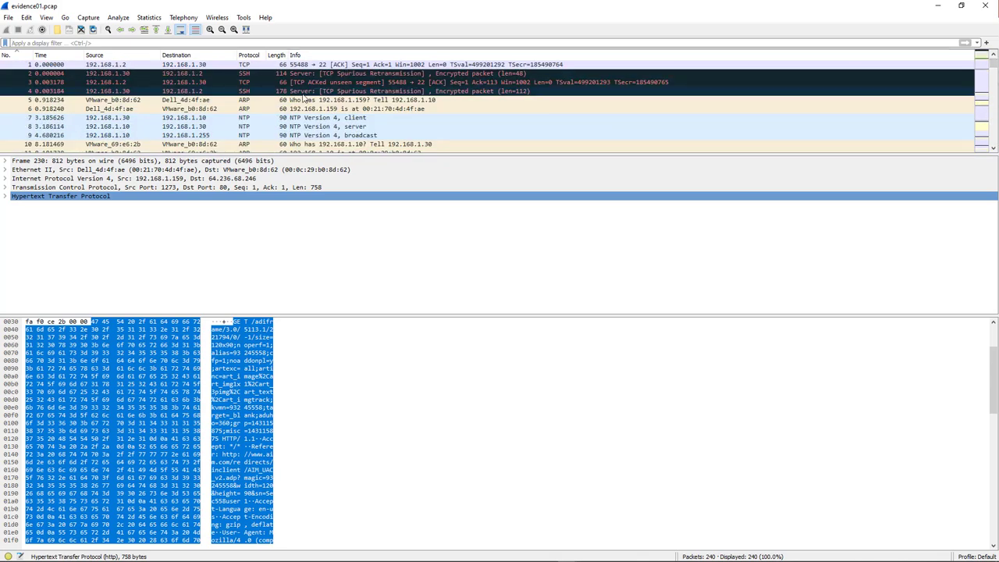
Apply the display filter ip.addr to the packet list.
left_click(88, 44)
type("ip")
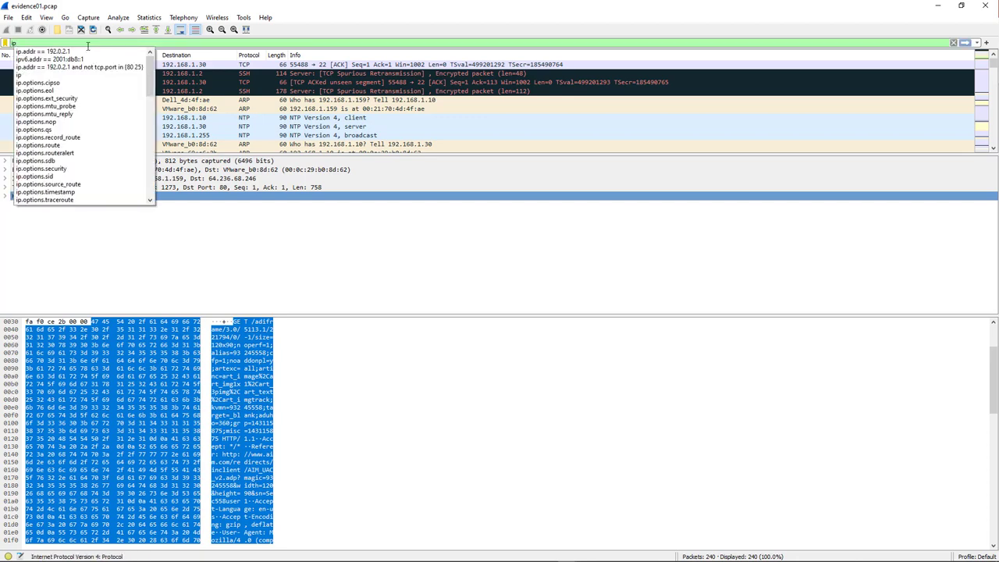
type(".addr")
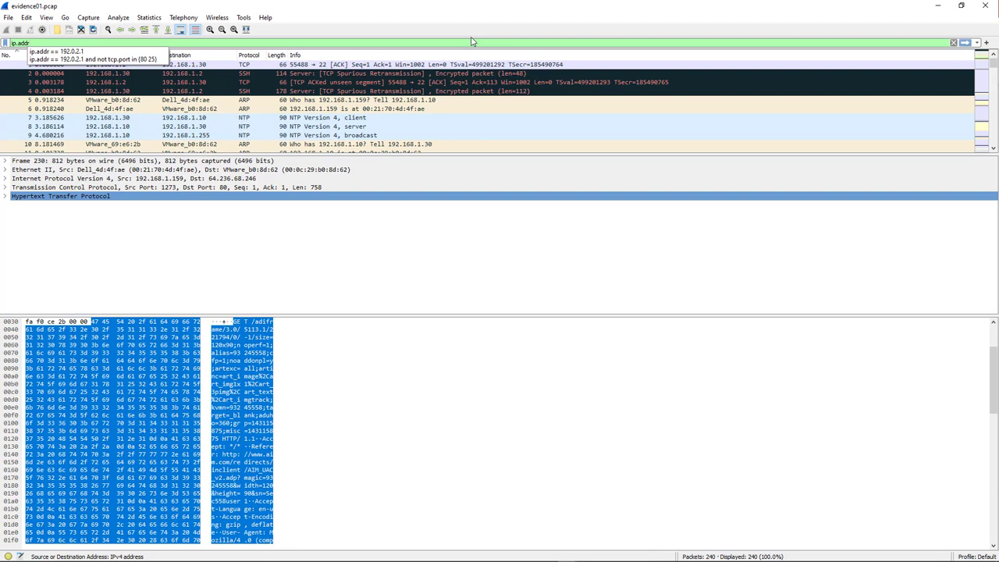
key("BackSpace")
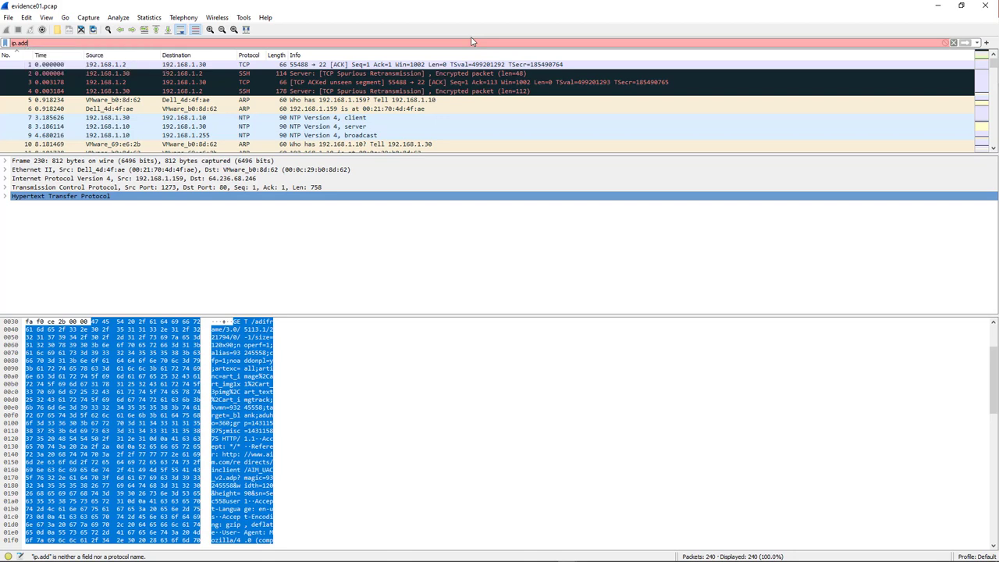
type("r")
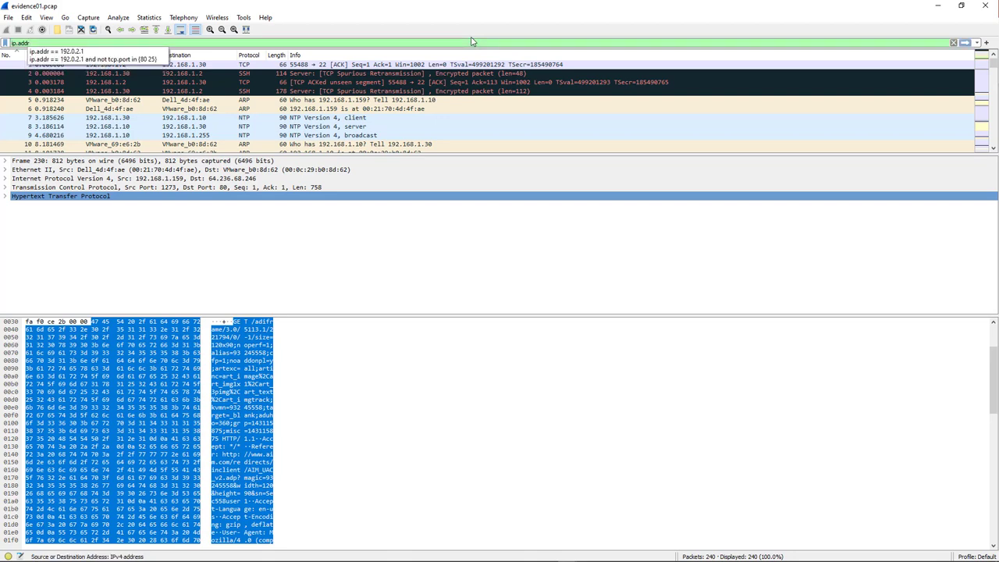
key("Return")
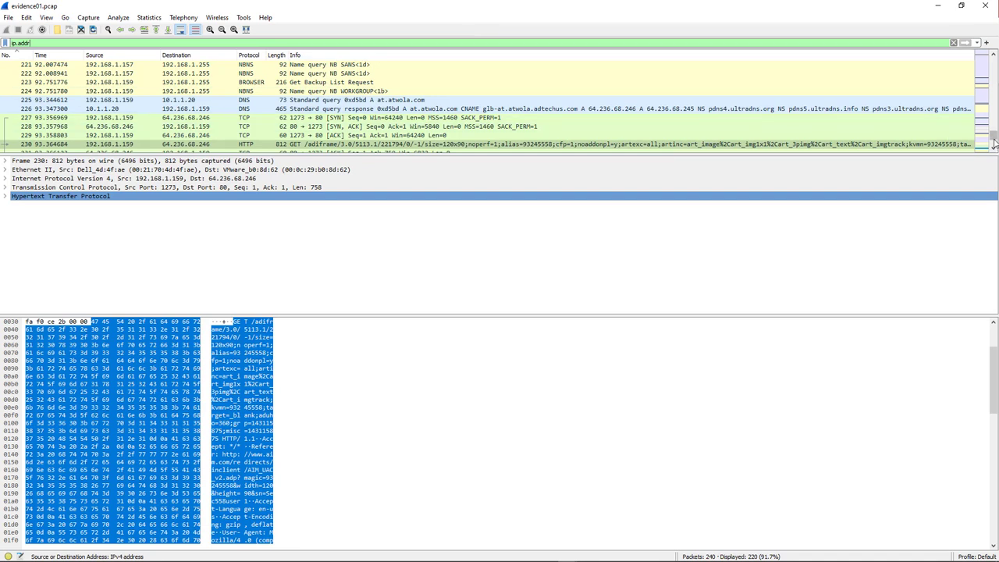
Select packet 1 and apply the display filter ip.addr == 192.168.1.30 to the packet list.
left_click_drag(994, 143, 993, 59)
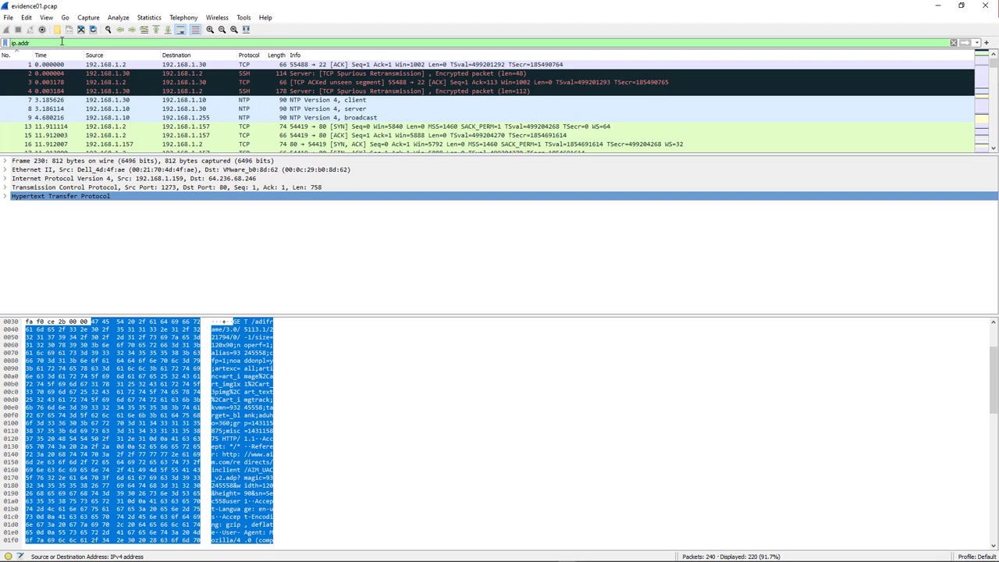
left_click(55, 66)
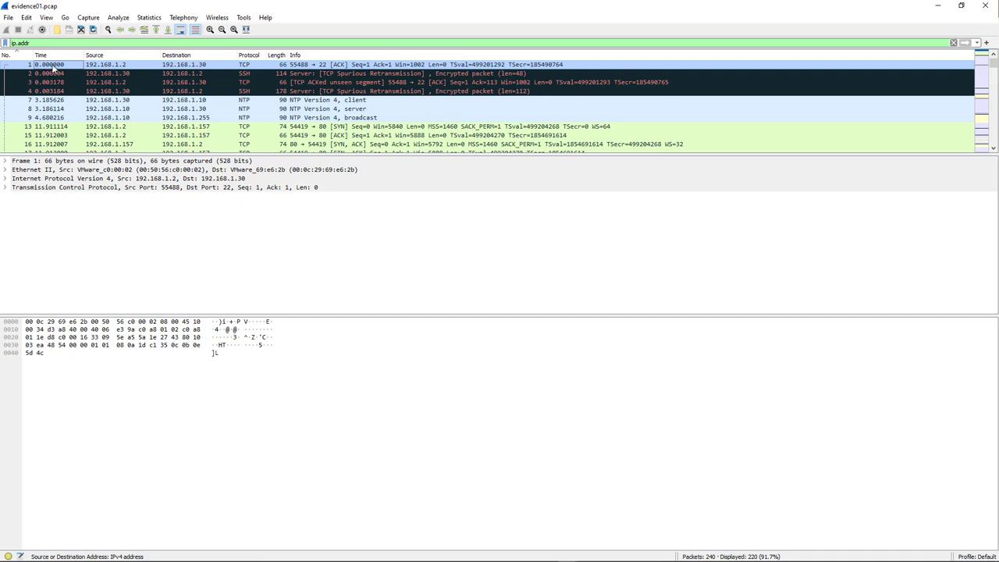
left_click(35, 43)
type("ip.addr ==")
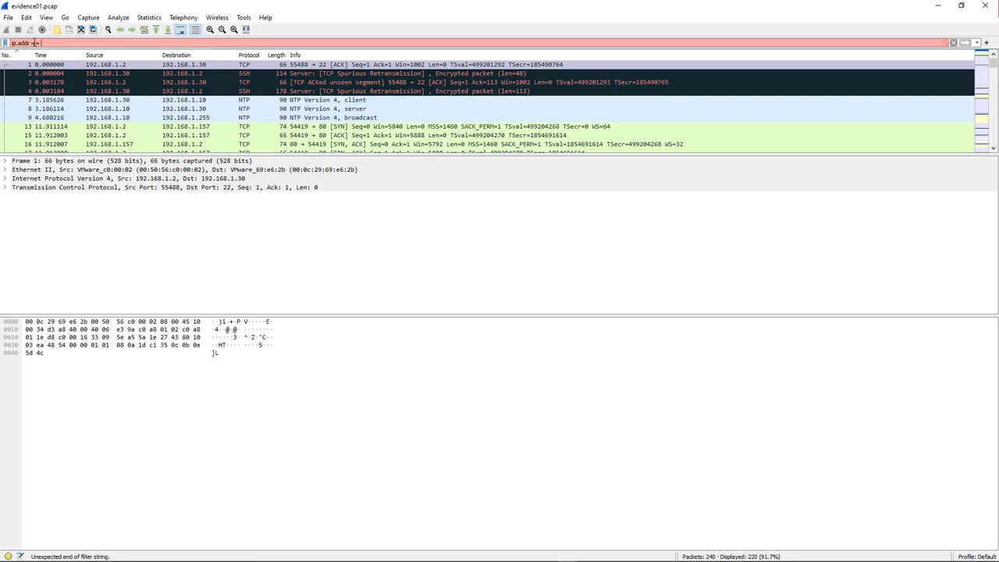
type(" 192.168.")
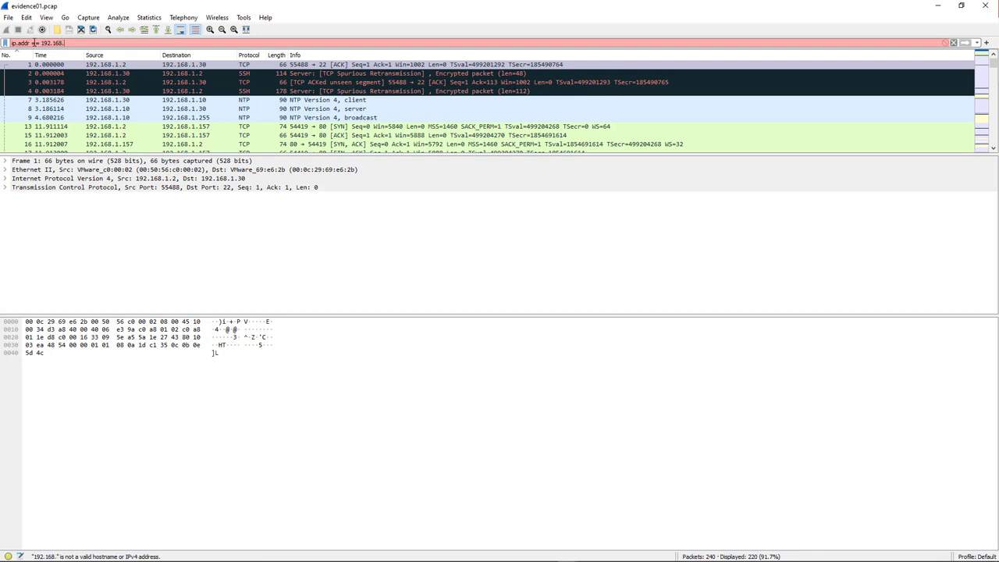
type("1.30")
key("Return")
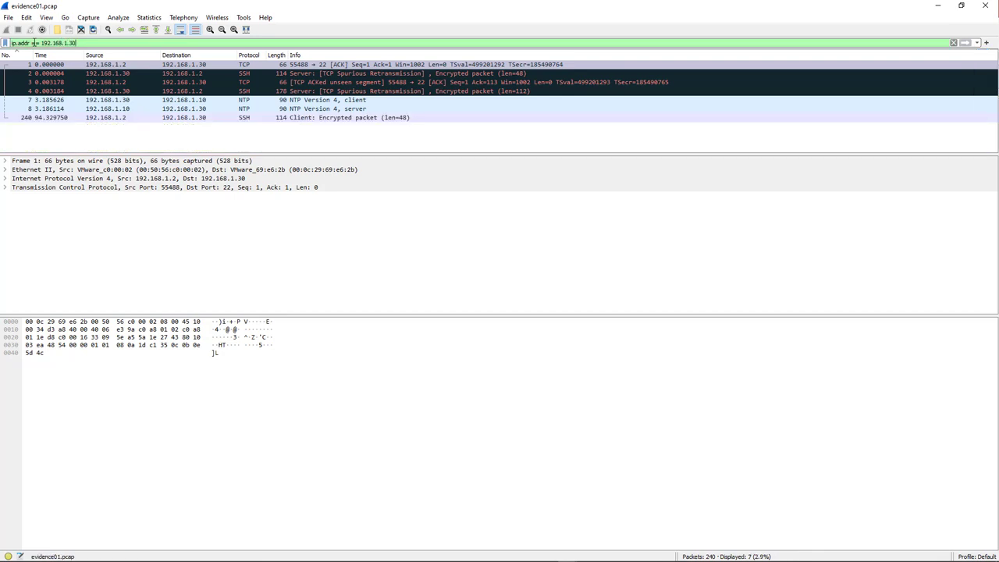
Change the filter field to source address and apply ip.src == 192.168.1.30 to the packet list.
left_click_drag(30, 43, 10, 44)
left_click(122, 66)
left_click(26, 43)
double_click(21, 44)
type("src")
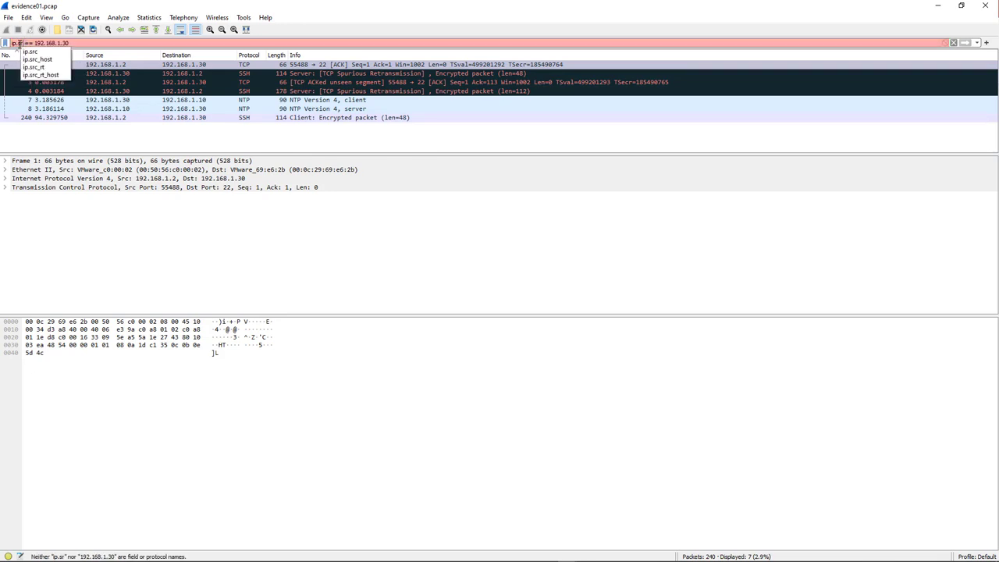
key("Return")
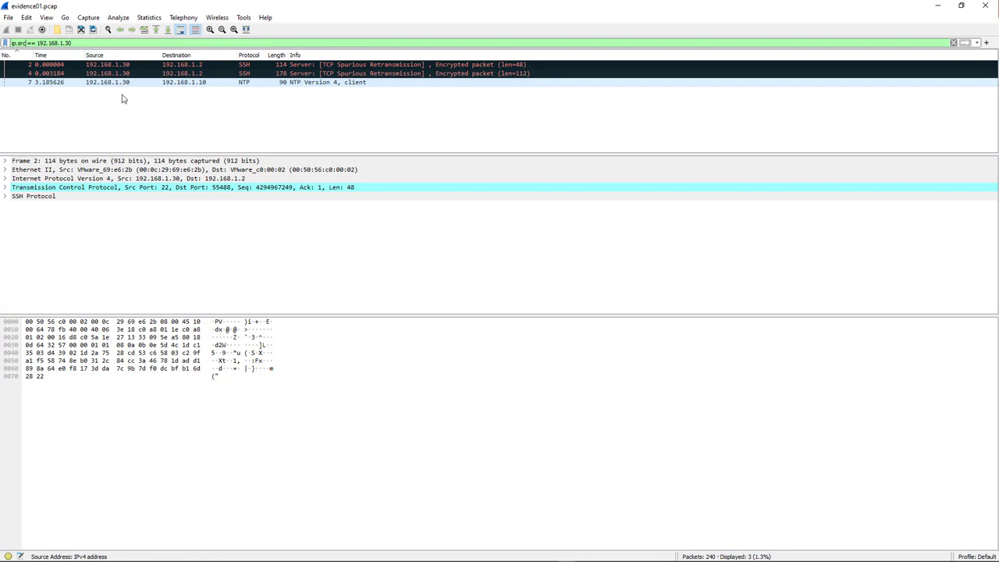
Change the filter field to destination address and apply ip.dst == 192.168.1.30 to the packet list.
left_click(27, 44)
key("BackSpace")
key("BackSpace")
key("BackSpace")
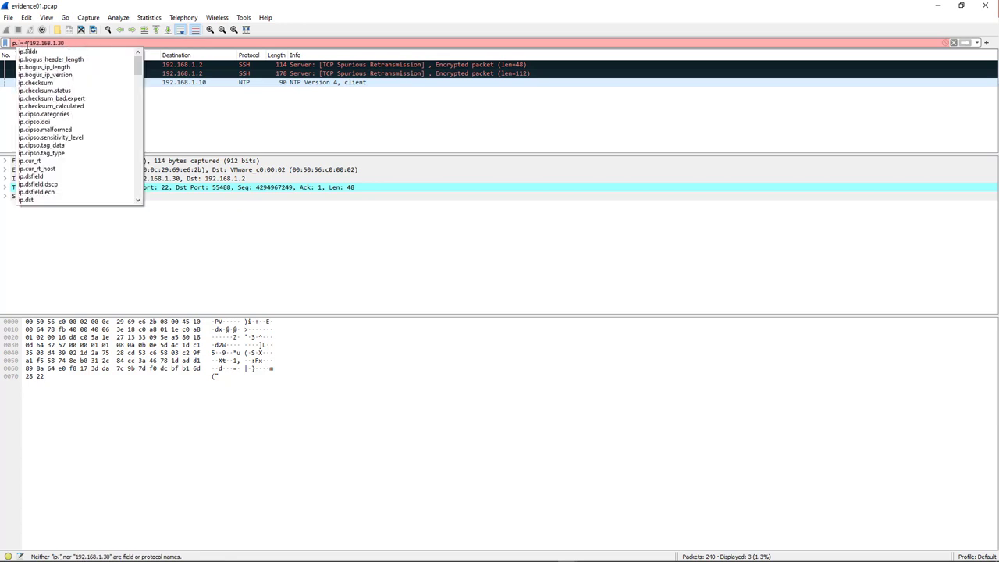
type("dst")
key("Return")
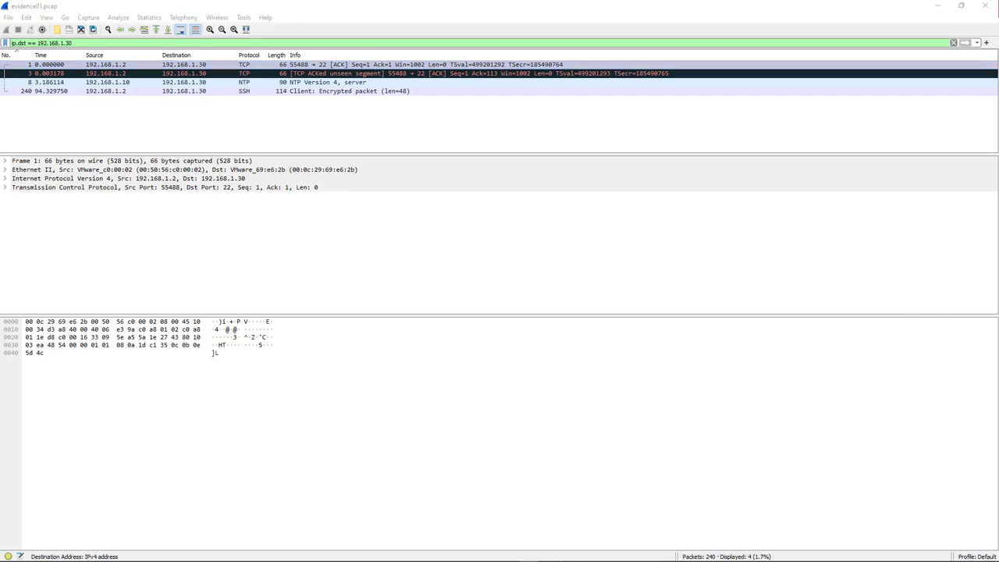
Replace the destination address filter with the display filter http and apply it.
left_click_drag(73, 43, 11, 43)
key("BackSpace")
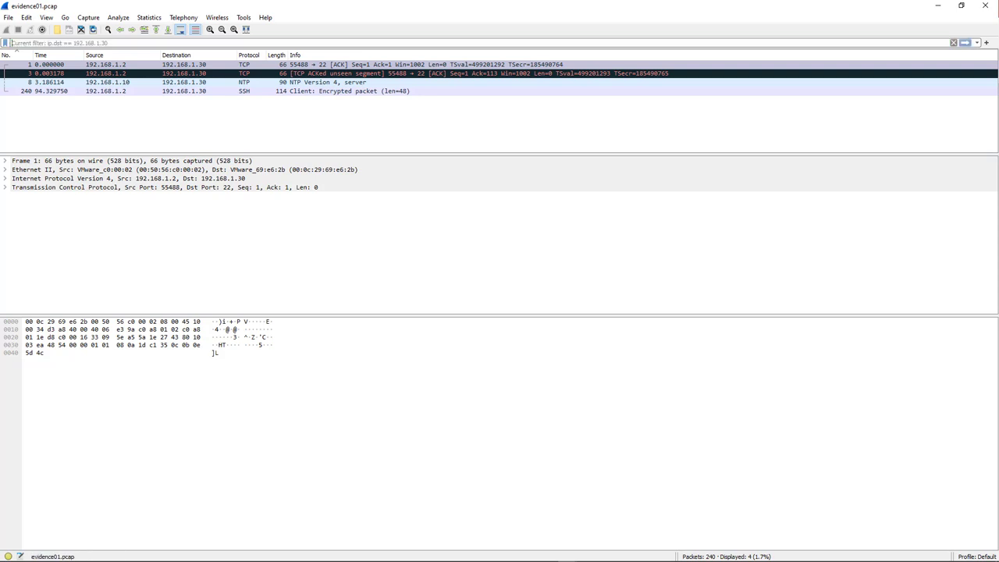
type("http")
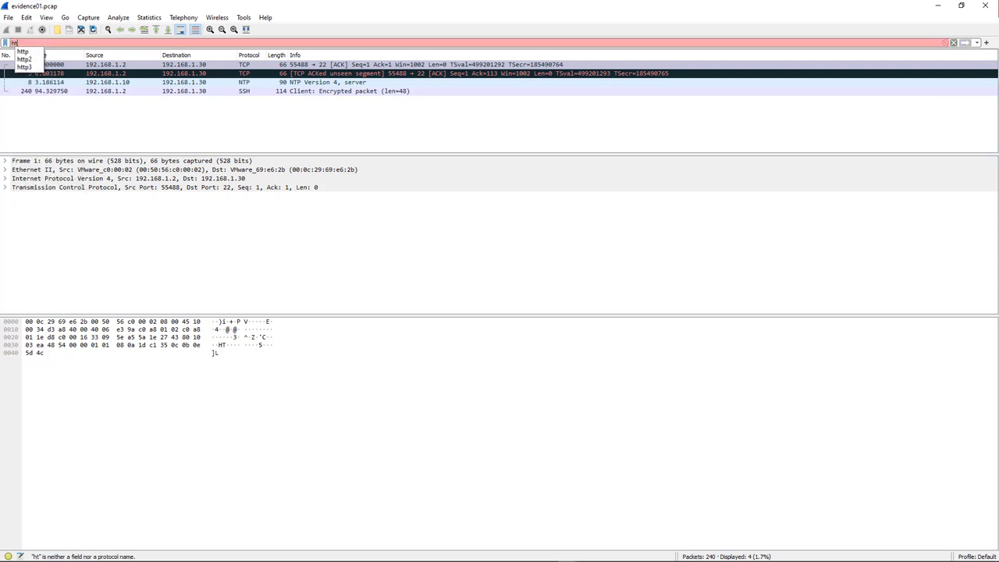
key("Return")
Replace the http display filter with ip and apply it to the packet list.
double_click(17, 43)
key("BackSpace")
type("ip")
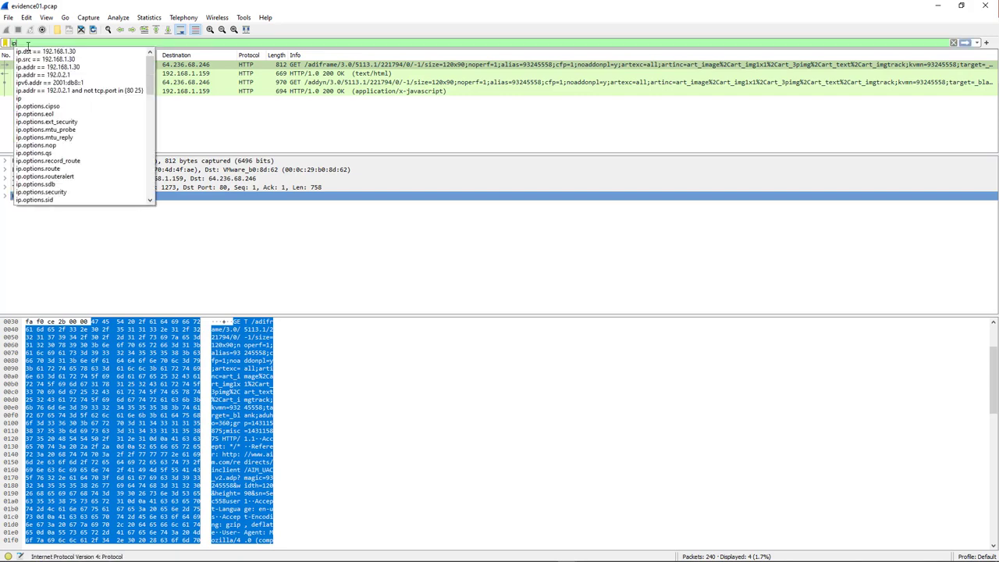
key("Return")
Replace the ip display filter with ipv6 and apply it to the packet list.
double_click(27, 44)
key("BackSpace")
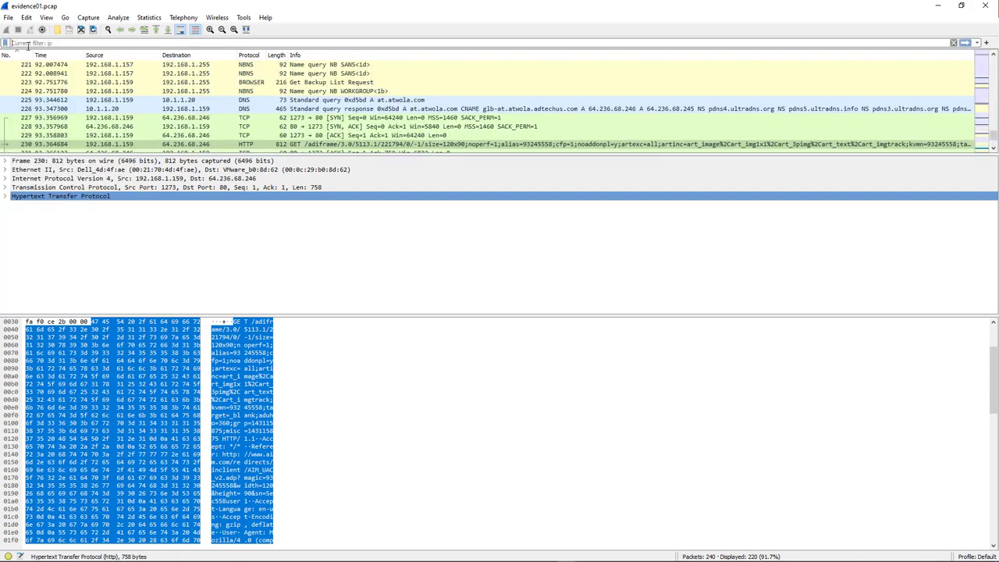
type("ipv6")
key("Return")
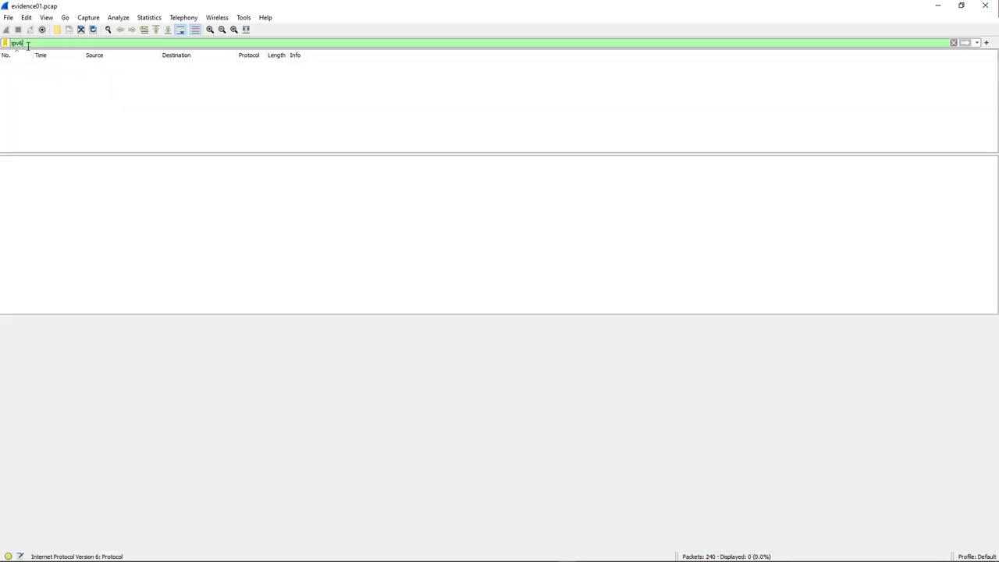
Clear the ipv6 display filter to list all packets and apply the display filter icmp.
double_click(28, 45)
key("BackSpace")
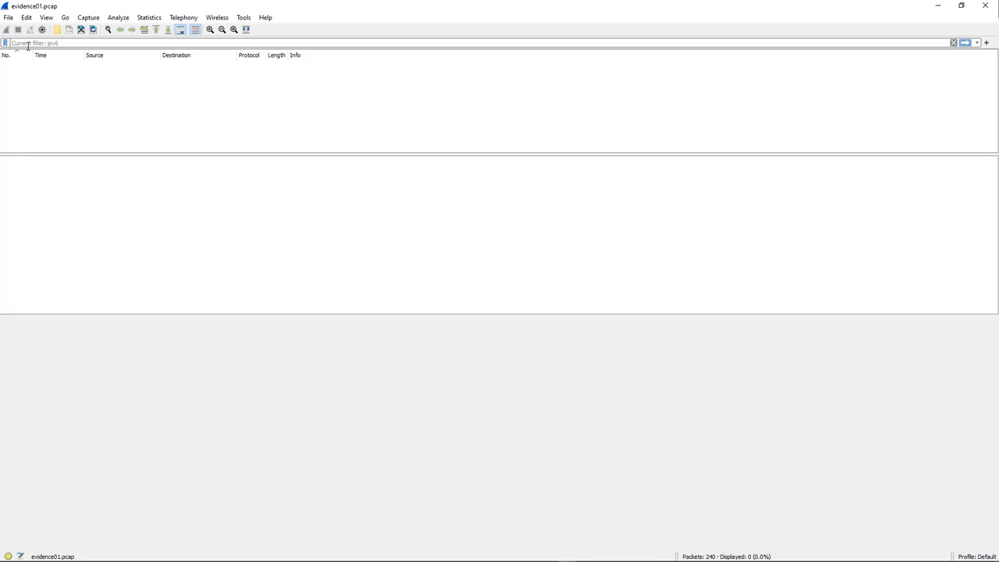
key("Return")
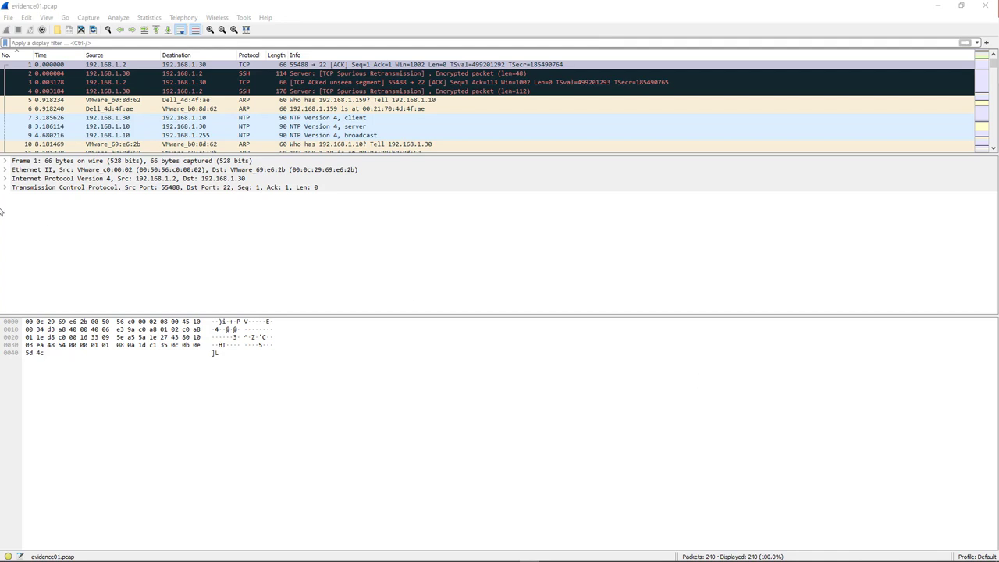
left_click(39, 42)
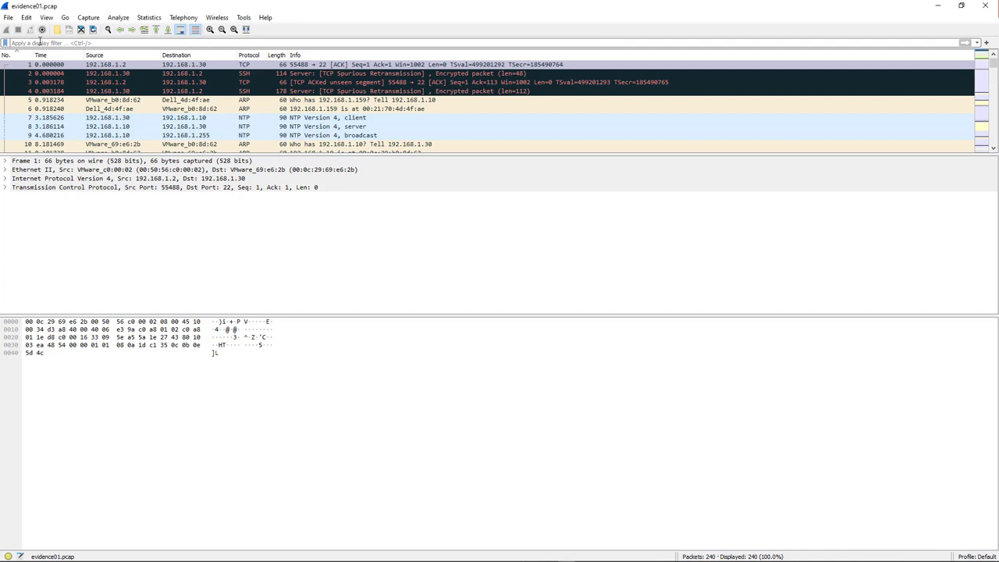
type("icmp")
key("Return")
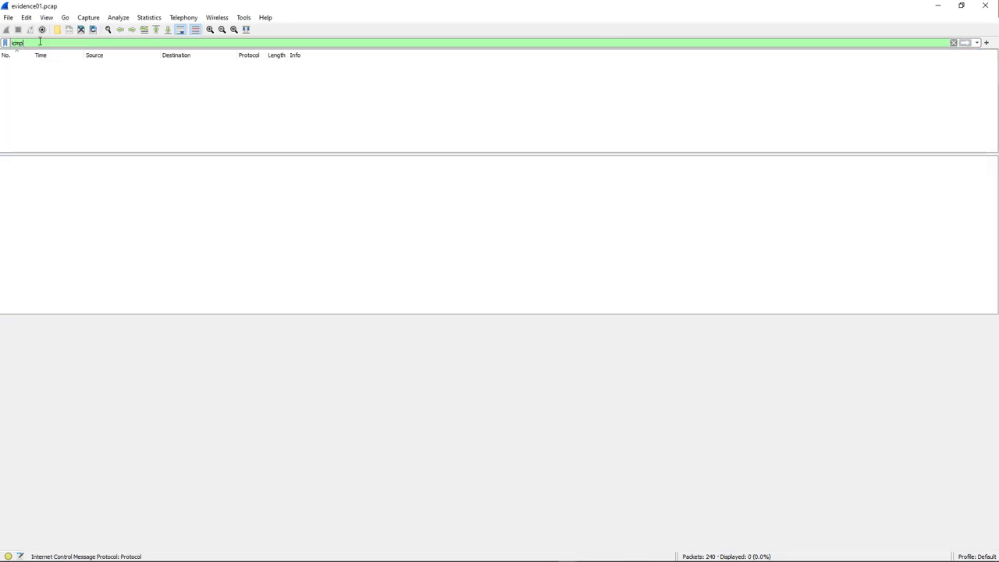
Clear the icmp display filter to list all packets again.
key("BackSpace")
key("BackSpace")
key("BackSpace")
key("BackSpace")
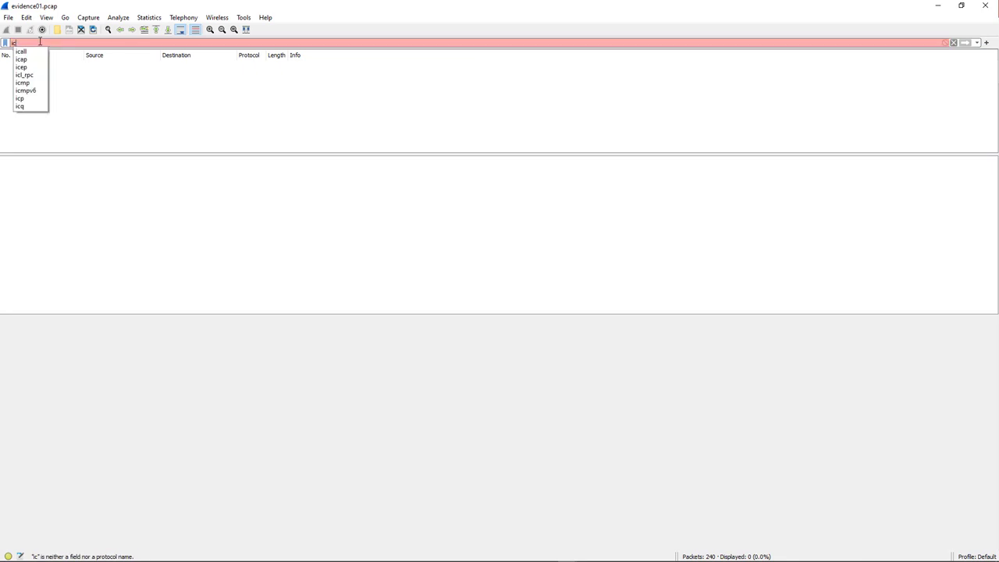
key("Return")
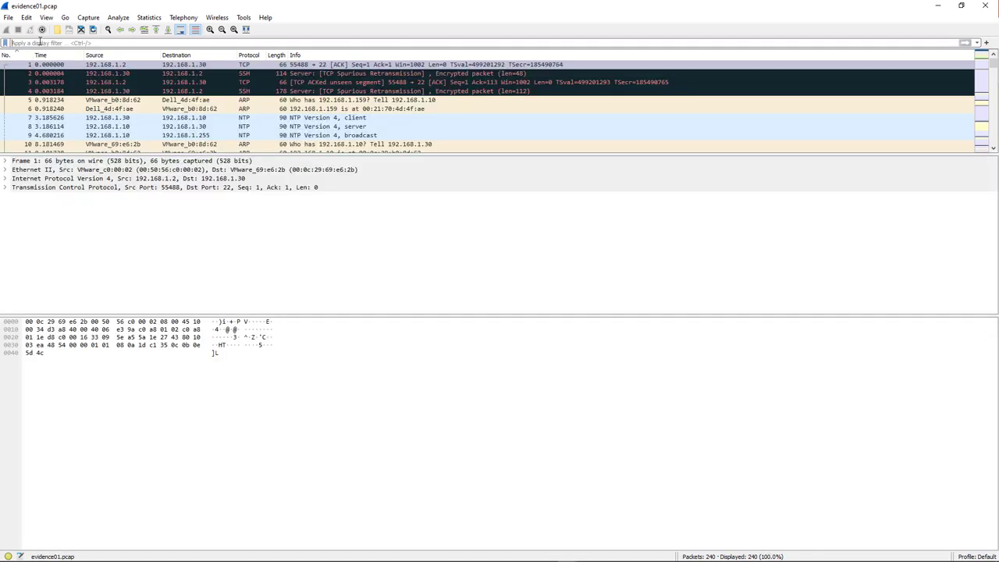
Apply the display filter tcp.port == 80 and look through the filtered packets.
type("tcp")
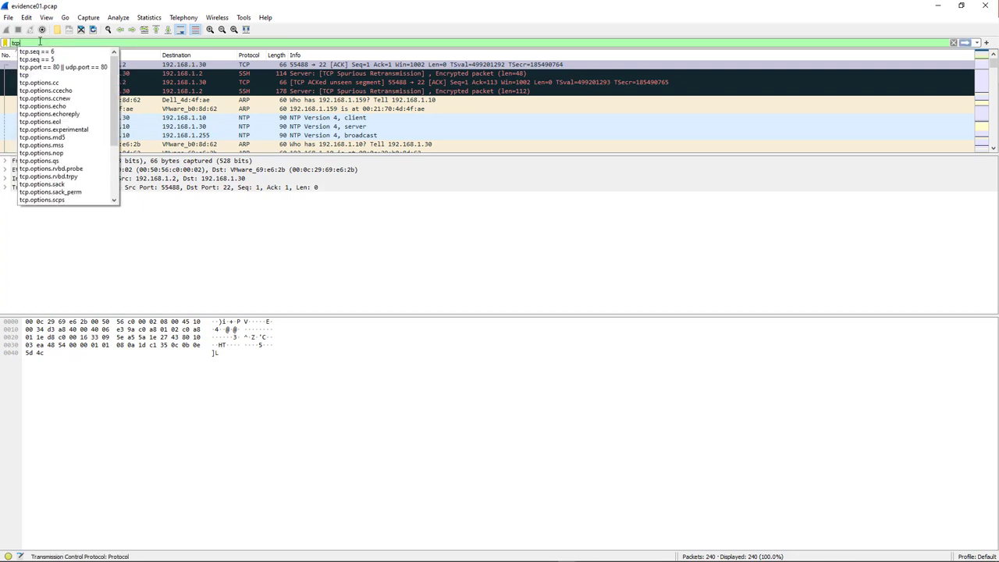
type(".po")
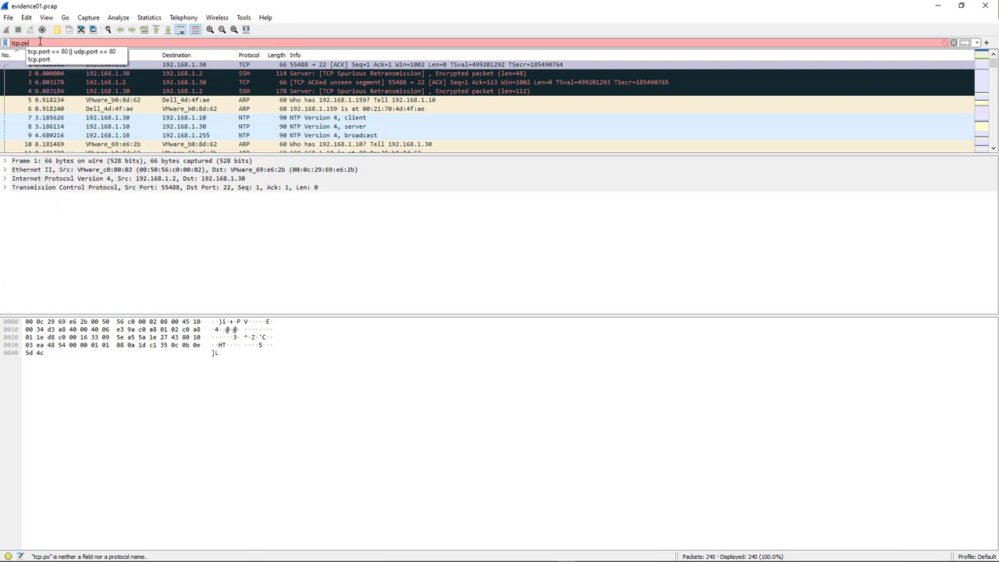
type("rt ==")
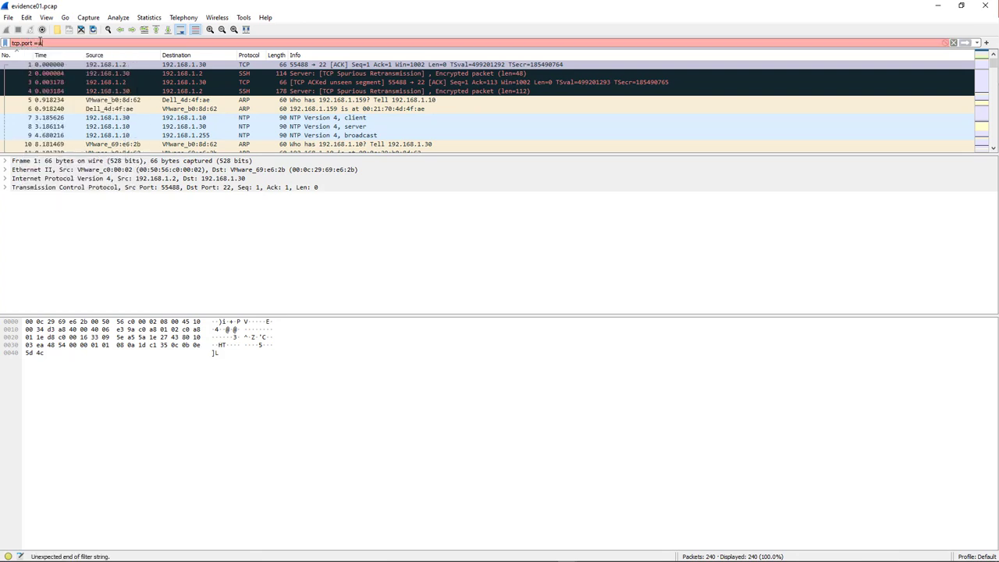
type(" 80")
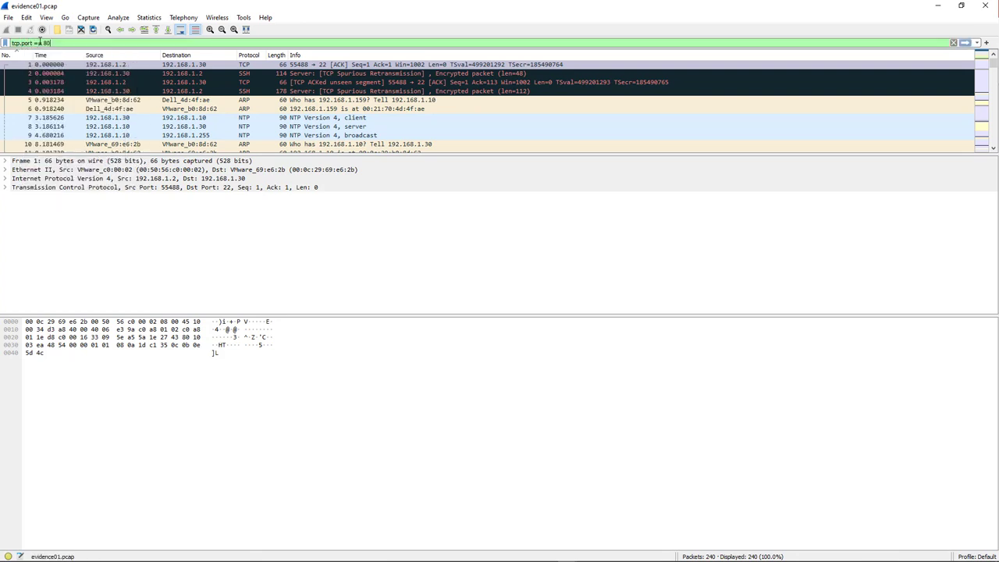
key("Return")
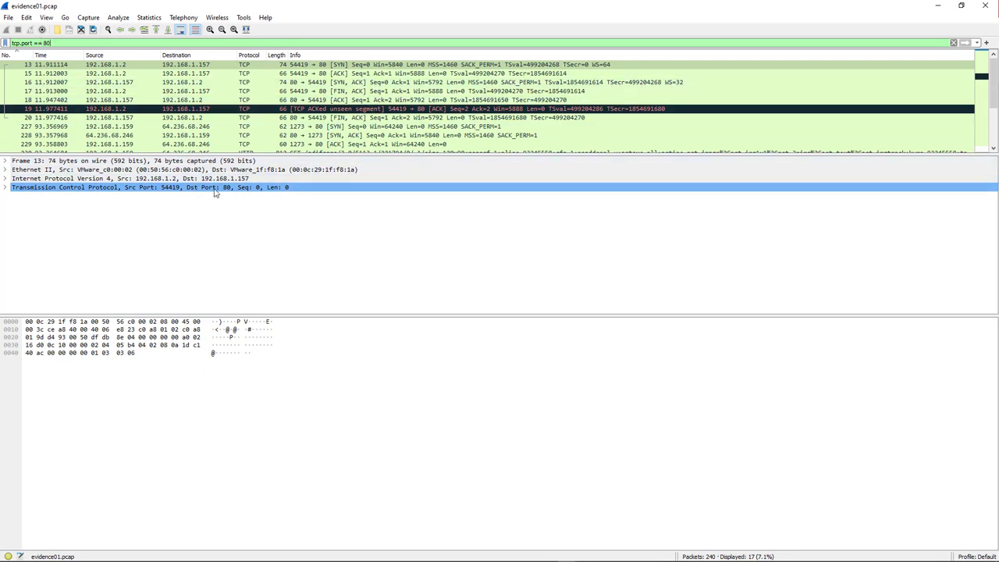
scroll(351, 99, "down", 3)
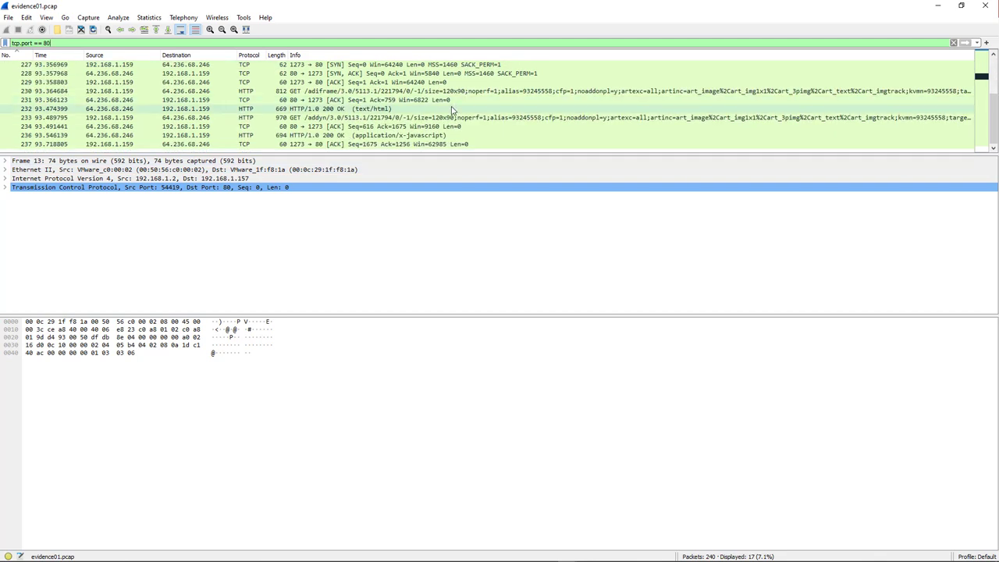
scroll(451, 109, "up", 3)
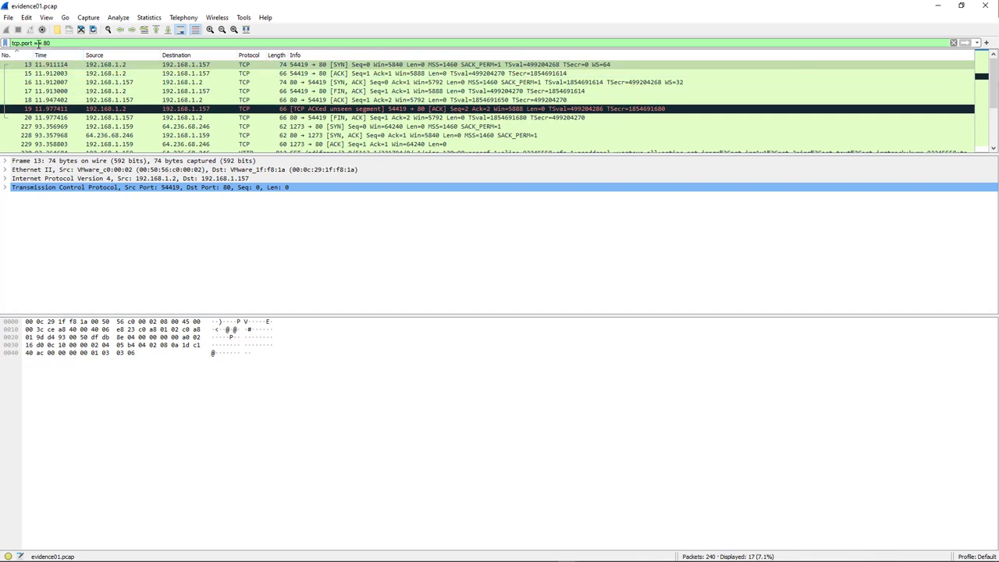
Change the filtered TCP port to 443, apply the filter and look through the filtered packets.
left_click_drag(49, 43, 45, 43)
type("443")
key("Return")
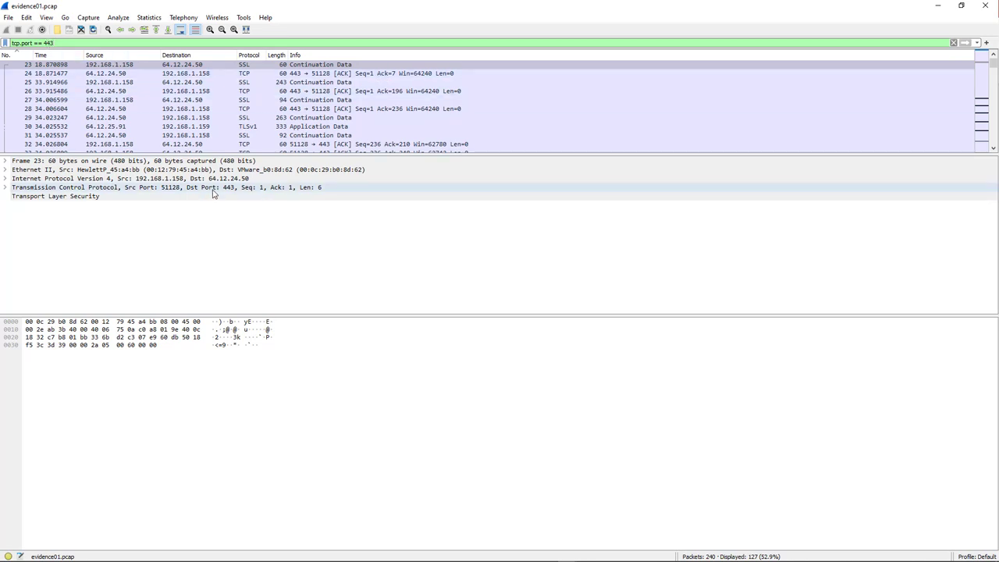
scroll(326, 131, "down", 5)
scroll(326, 131, "up", 5)
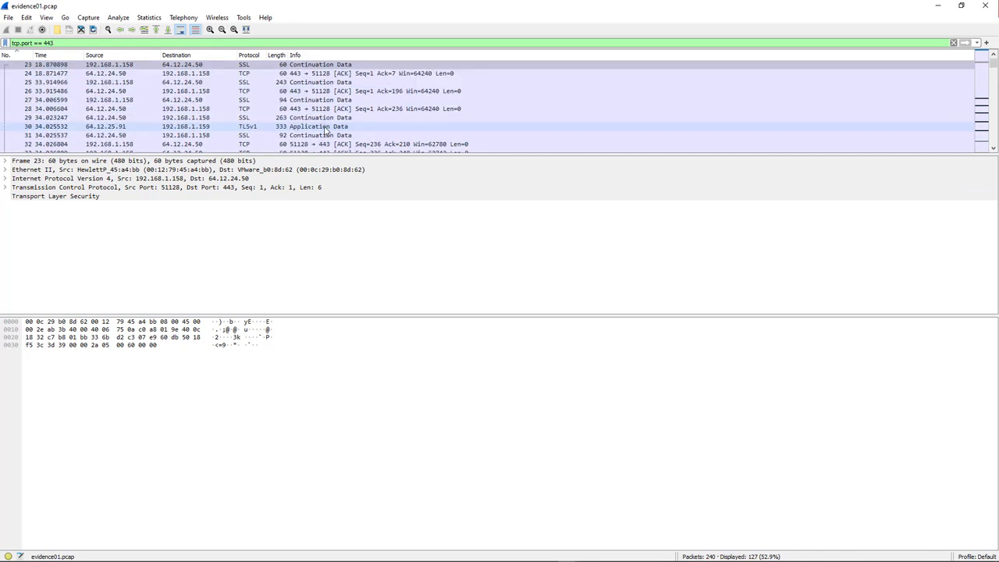
Change the TCP port in the display filter to 20 and apply tcp.port == 20.
left_click(82, 44)
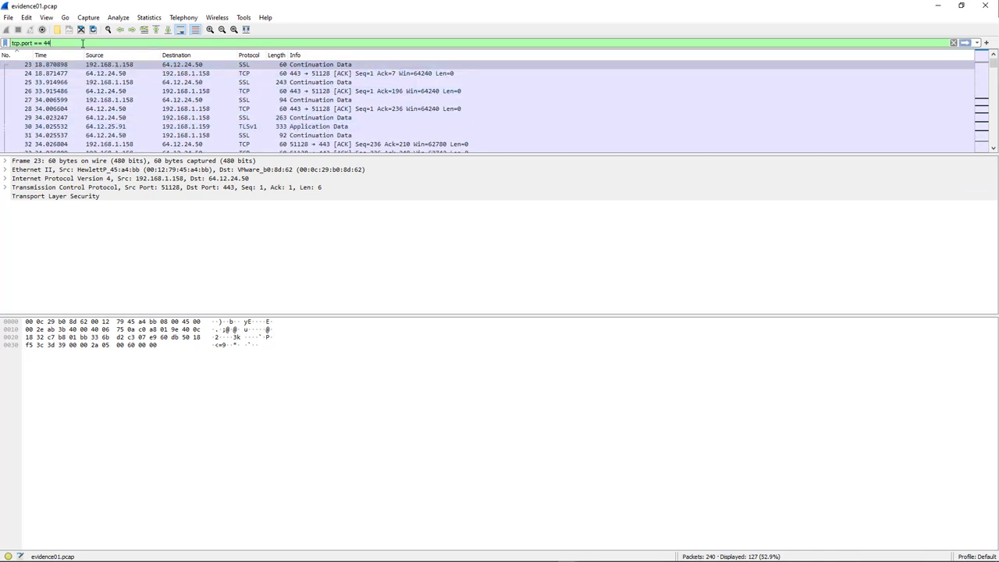
key("BackSpace")
key("BackSpace")
key("BackSpace")
type("20")
key("Return")
Filter the packet list by TCP port 21, and change the filter to tcp.port == 22.
key("BackSpace")
type("1")
key("BackSpace")
type("2")
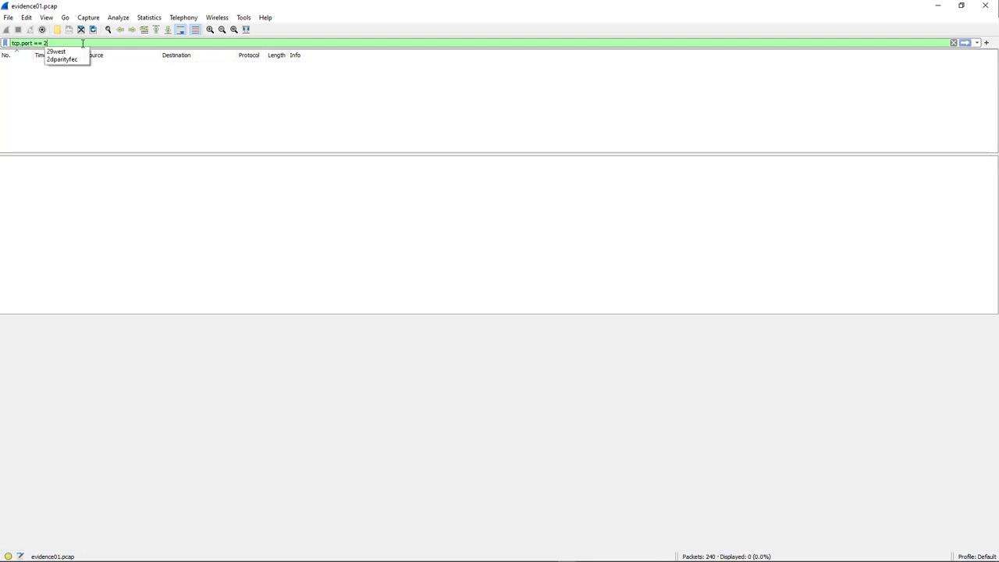
key("Return")
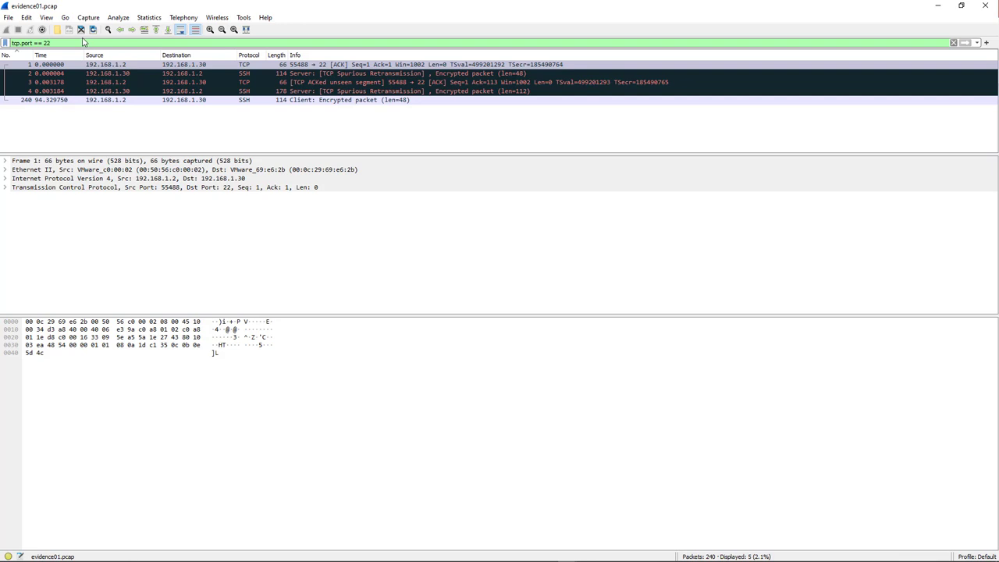
Replace the port filter with tcp.flags.ack and apply it to the packet list.
left_click_drag(78, 42, 2, 34)
key("BackSpace")
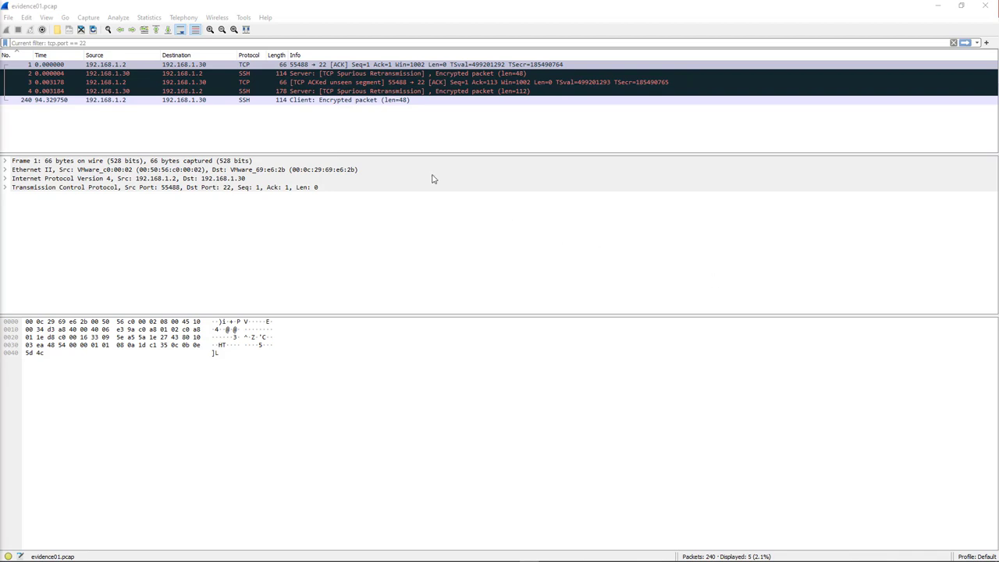
left_click(124, 44)
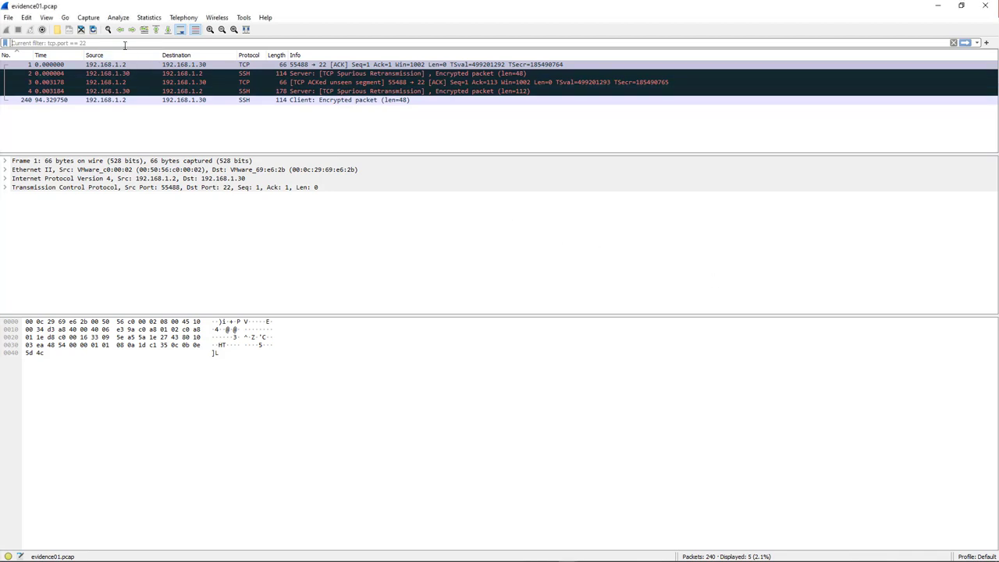
type("tcp")
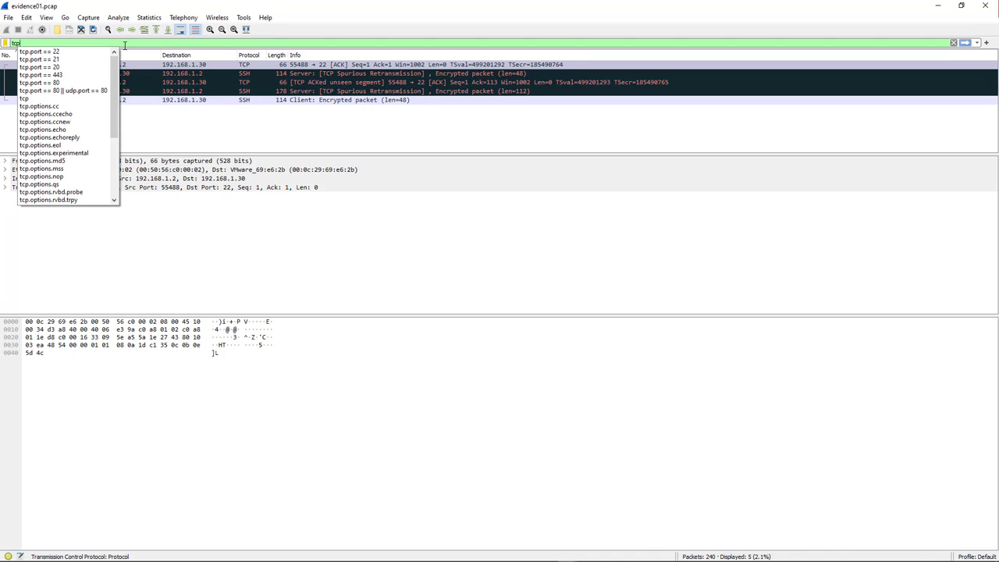
type(".fl")
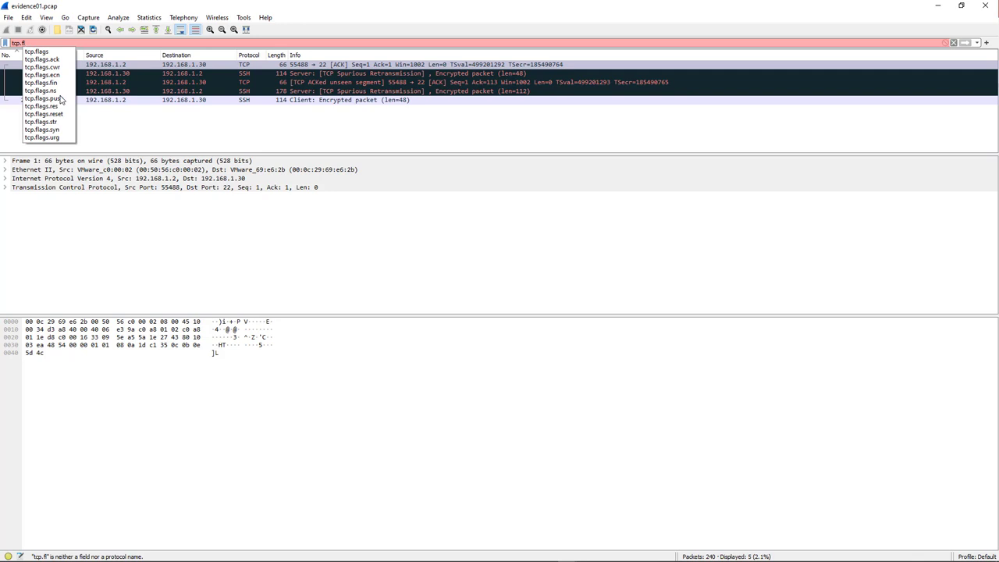
left_click(42, 60)
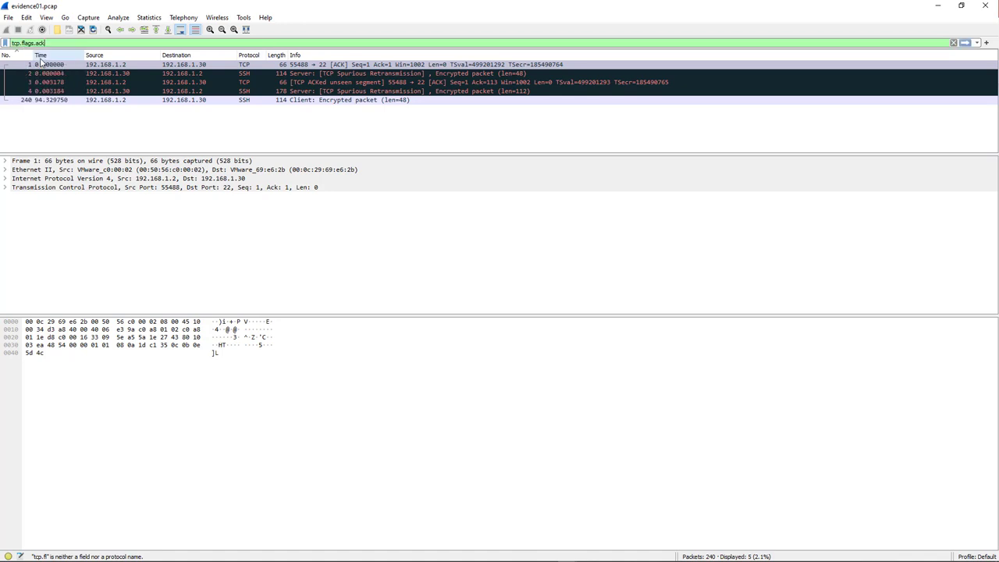
key("Return")
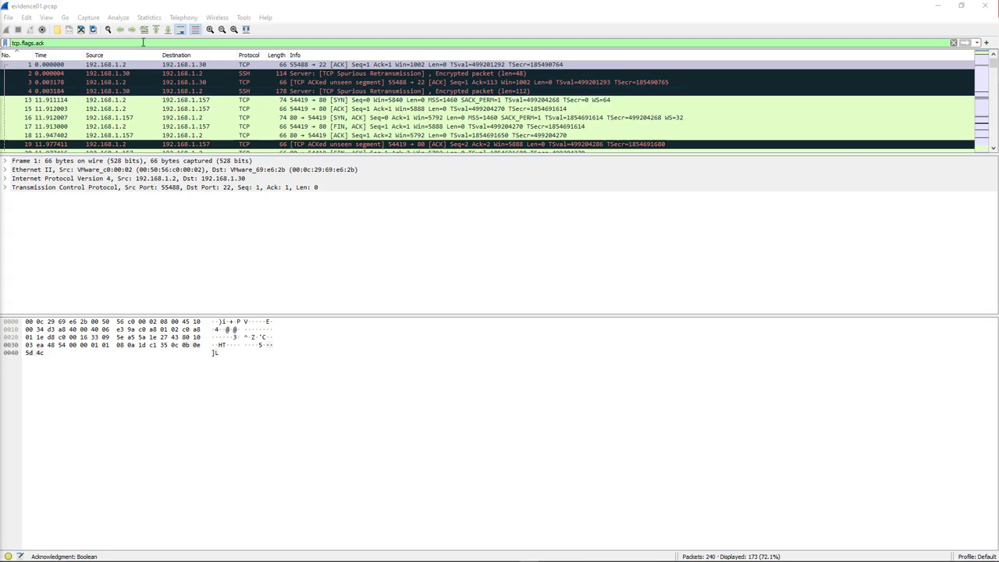
Change the display filter to tcp.flags == 0x010 and apply it.
key("BackSpace")
key("BackSpace")
key("BackSpace")
key("BackSpace")
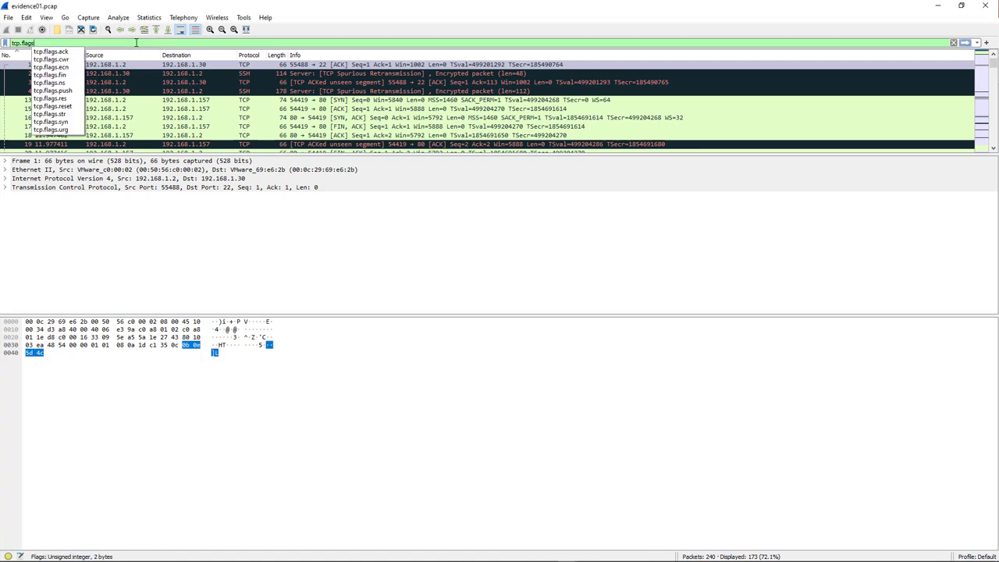
type("==")
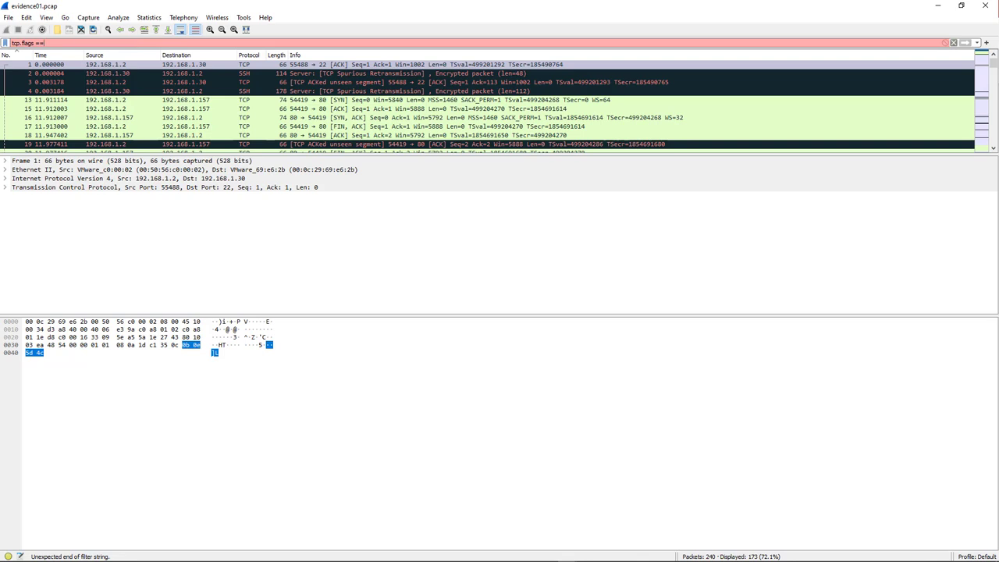
left_click(72, 41)
type("0")
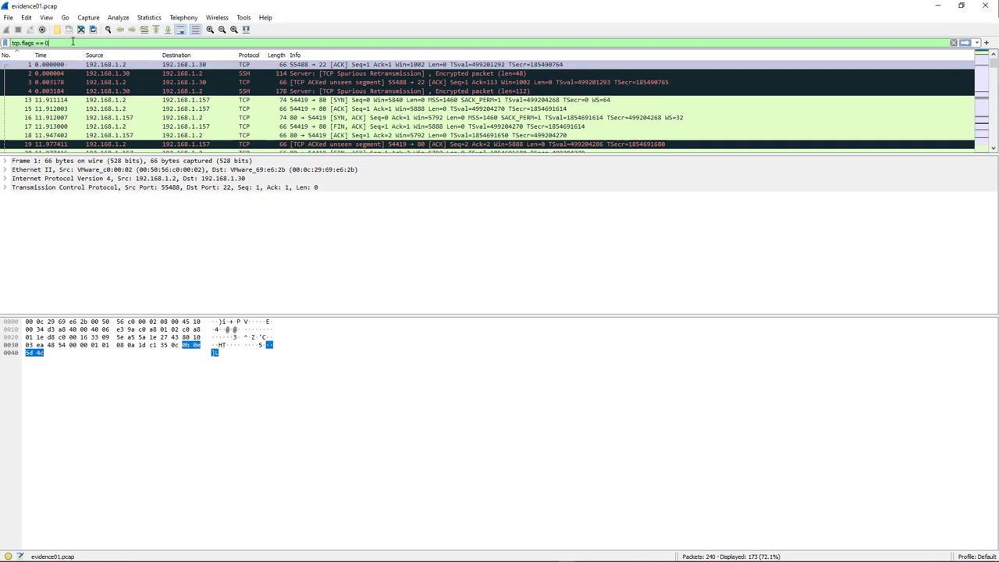
type("x")
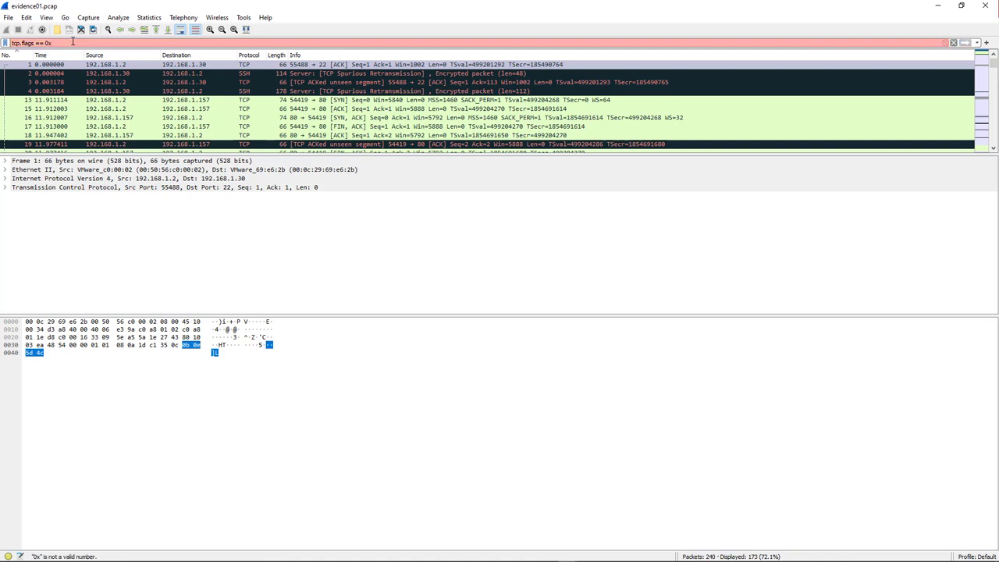
type("010")
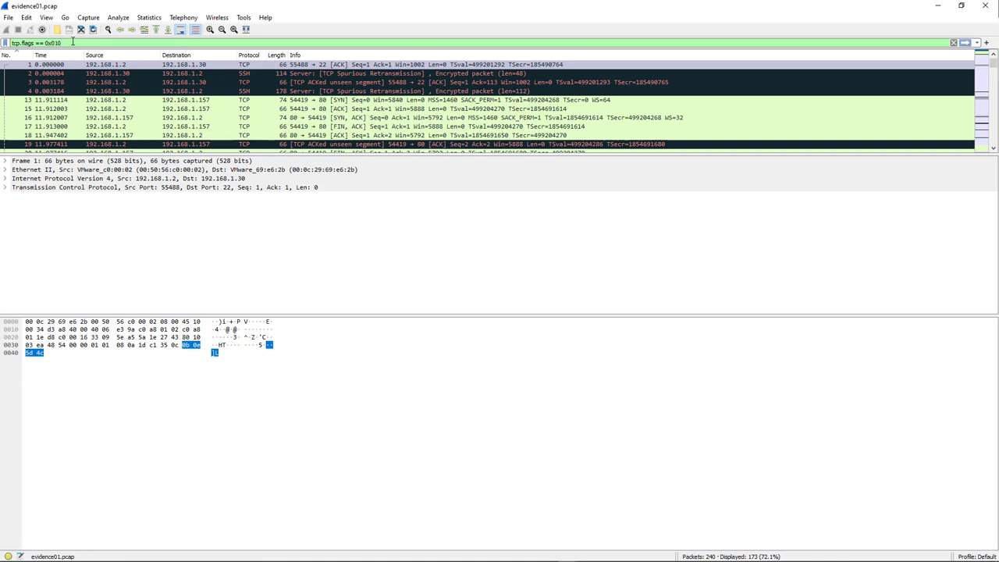
key("Return")
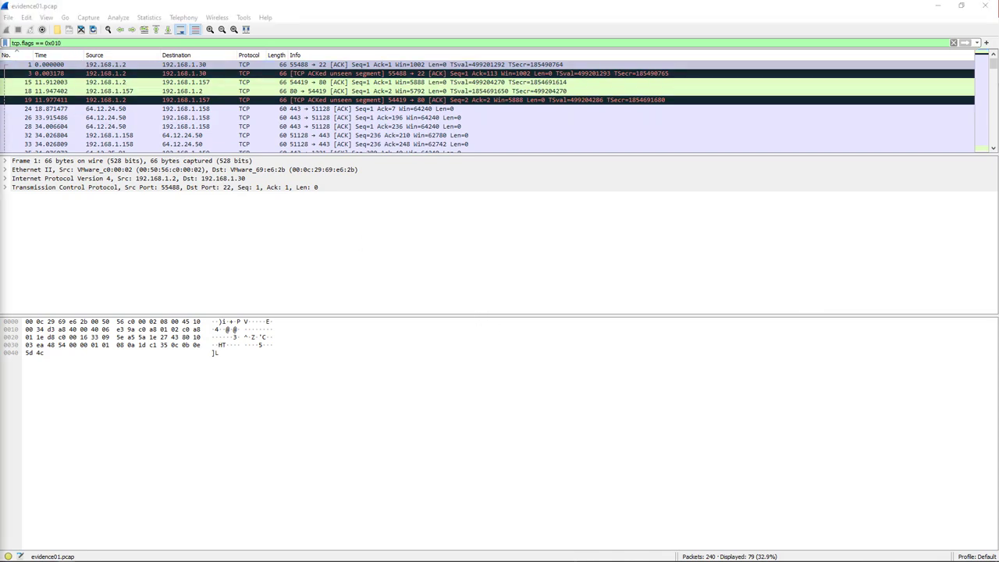
Replace the TCP flags filter with frame contains traffic and apply it.
left_click_drag(61, 43, 10, 44)
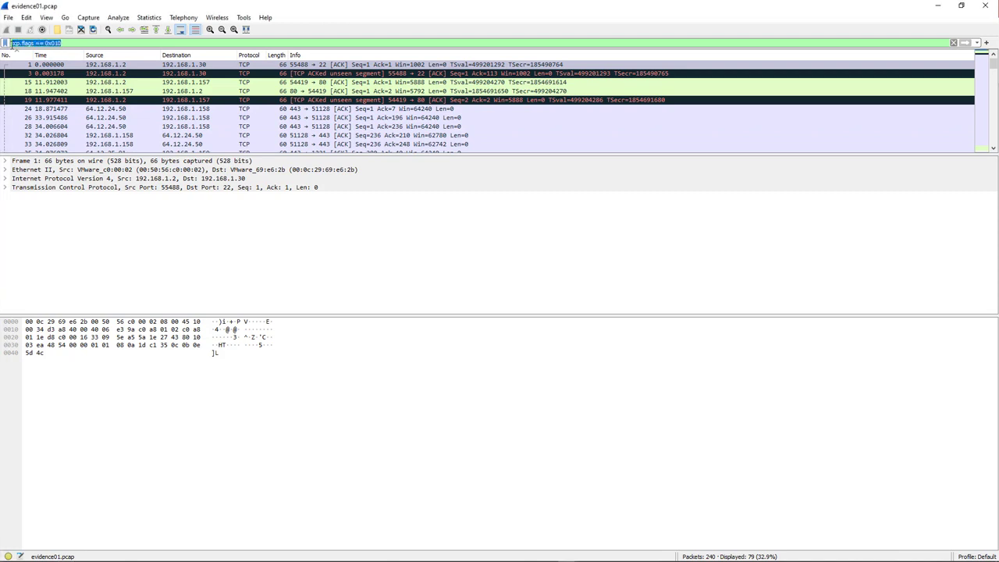
type("frame")
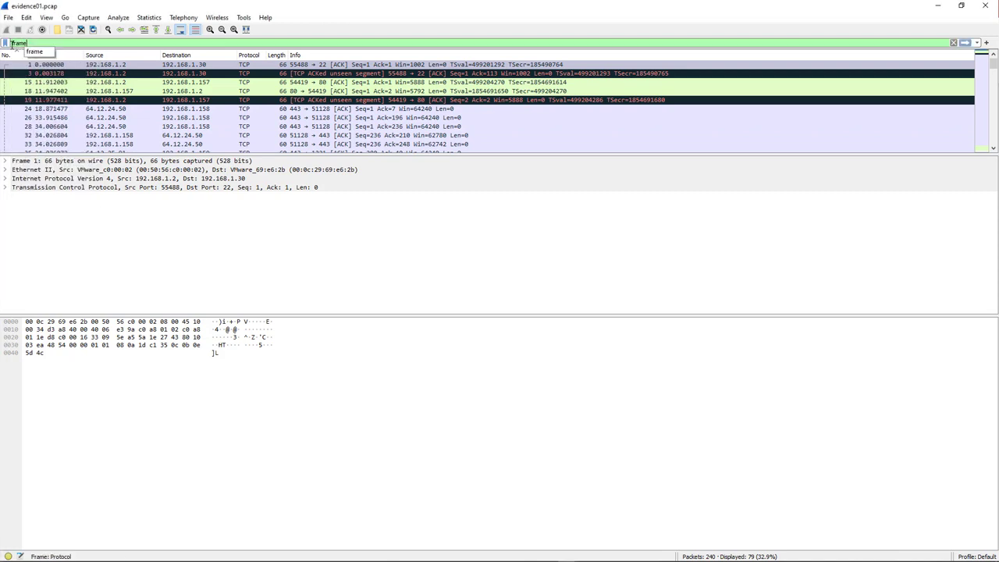
type(" conta")
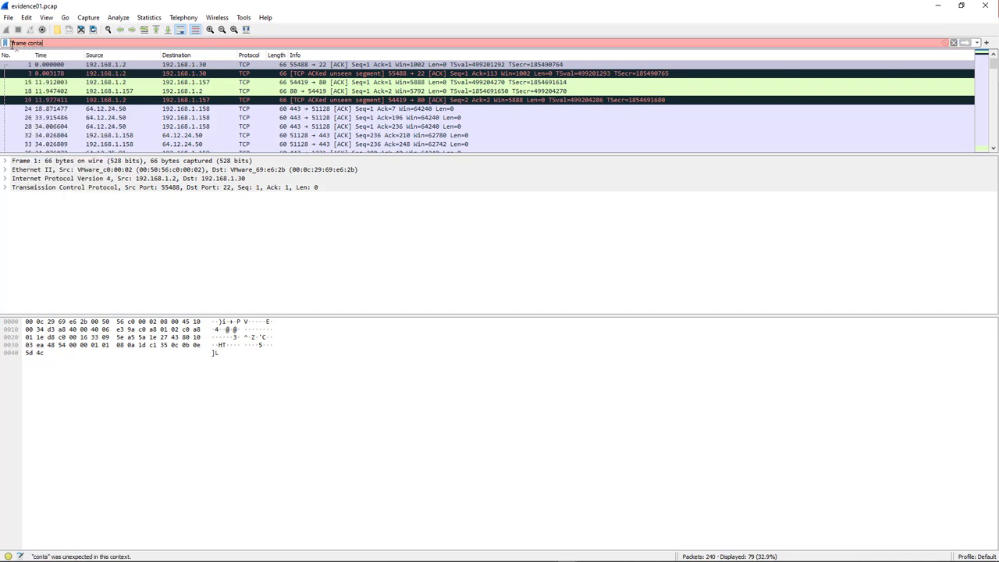
type("ins traffic")
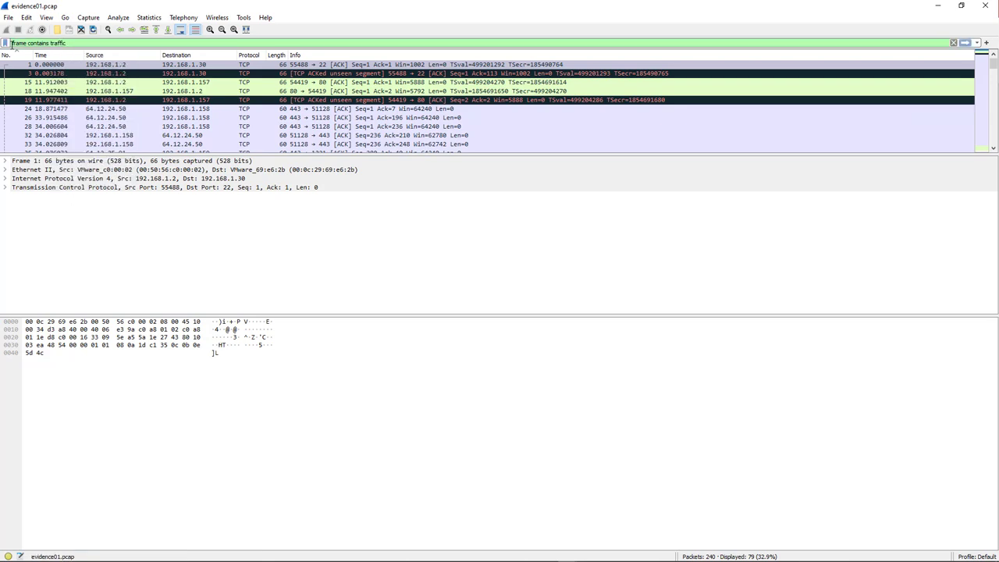
key("Return")
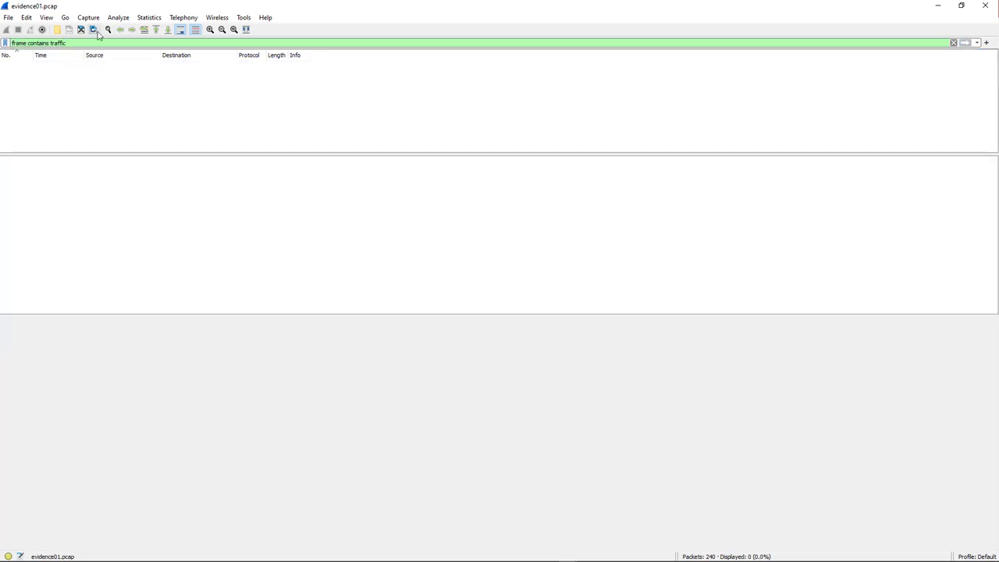
Try replacing frame with packet and packets in the contains traffic display filter.
double_click(23, 44)
double_click(38, 43)
double_click(58, 44)
triple_click(56, 43)
left_click(52, 44)
double_click(54, 43)
double_click(19, 43)
type("paack")
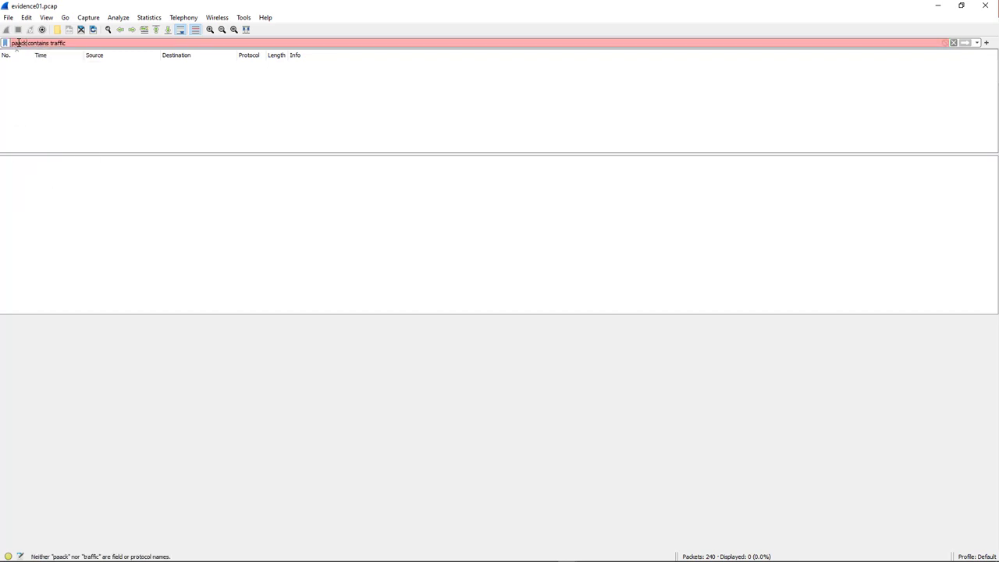
type("et")
key("BackSpace")
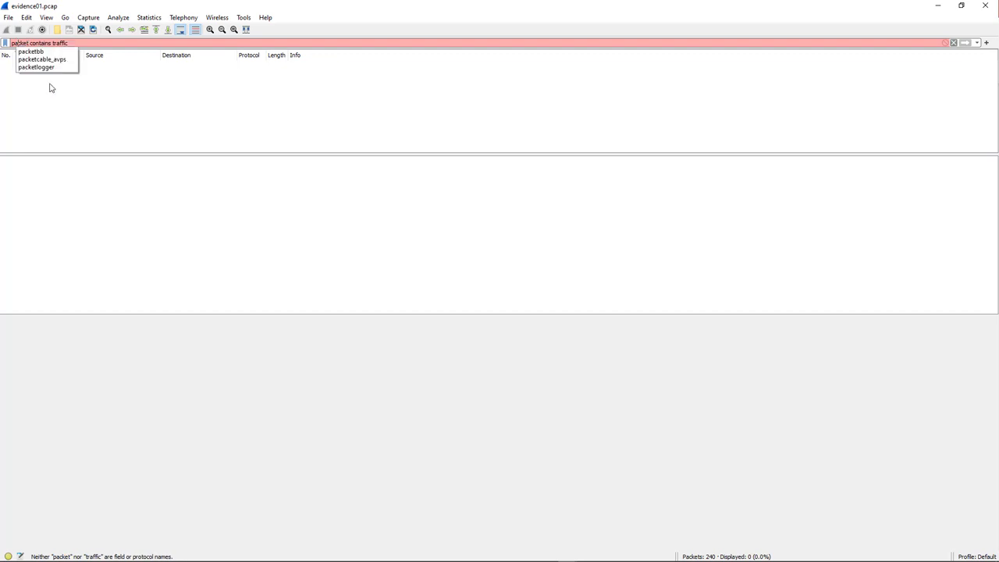
left_click(50, 89)
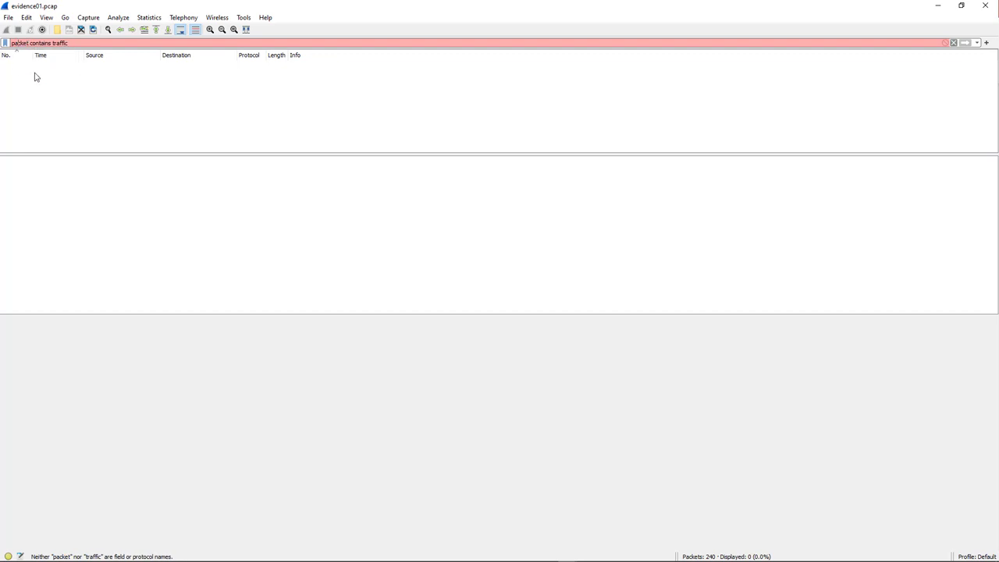
type("s")
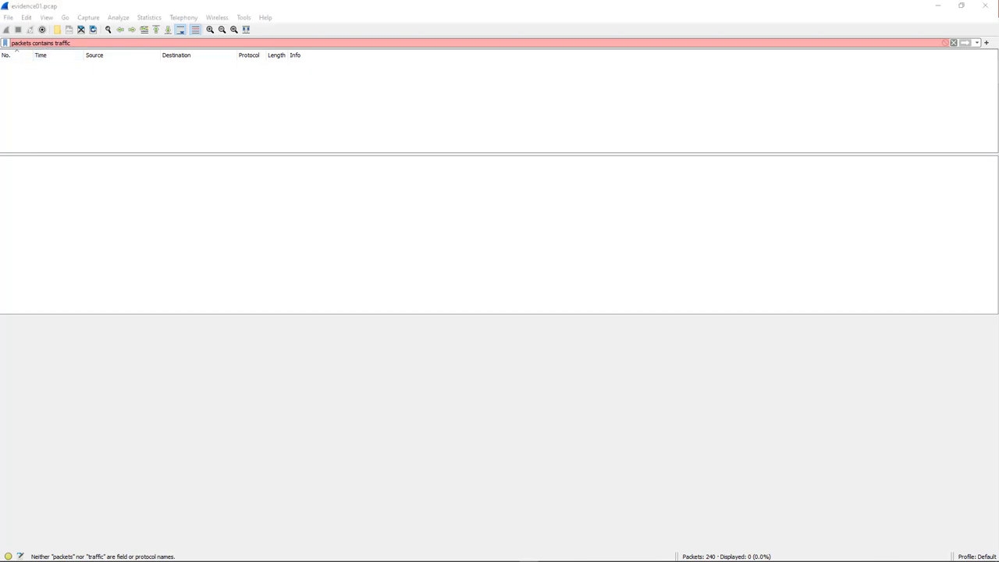
Change the protocol name in the contains filter to udp and apply udp contains traffic.
double_click(24, 43)
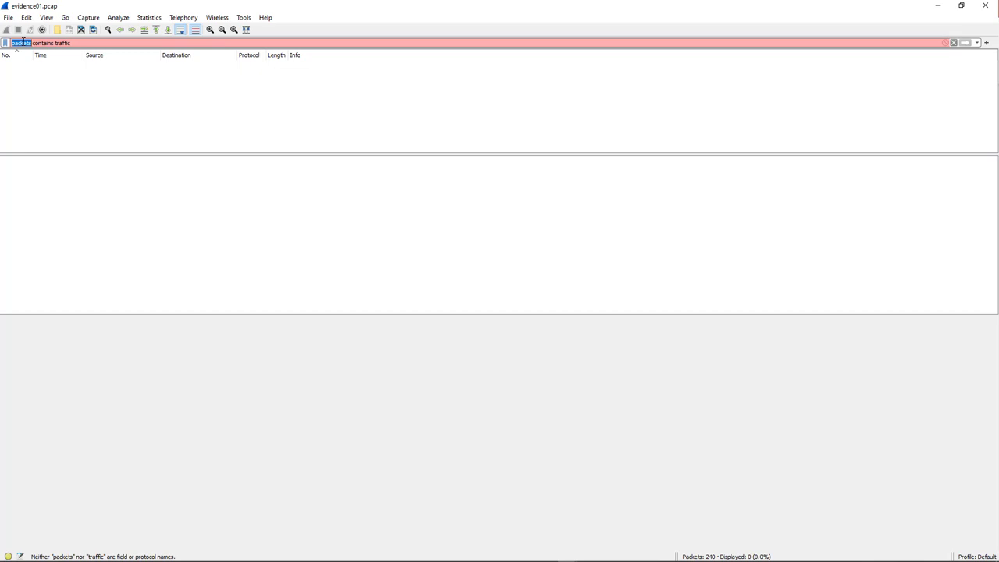
type("utp")
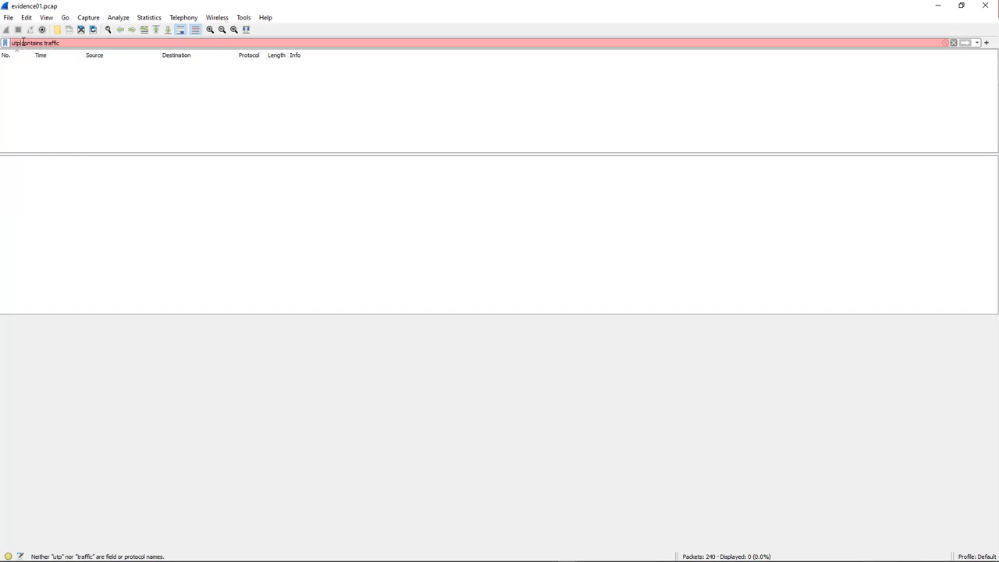
key("BackSpace")
key("BackSpace")
key("BackSpace")
type("utp")
key("BackSpace")
key("BackSpace")
type("dp")
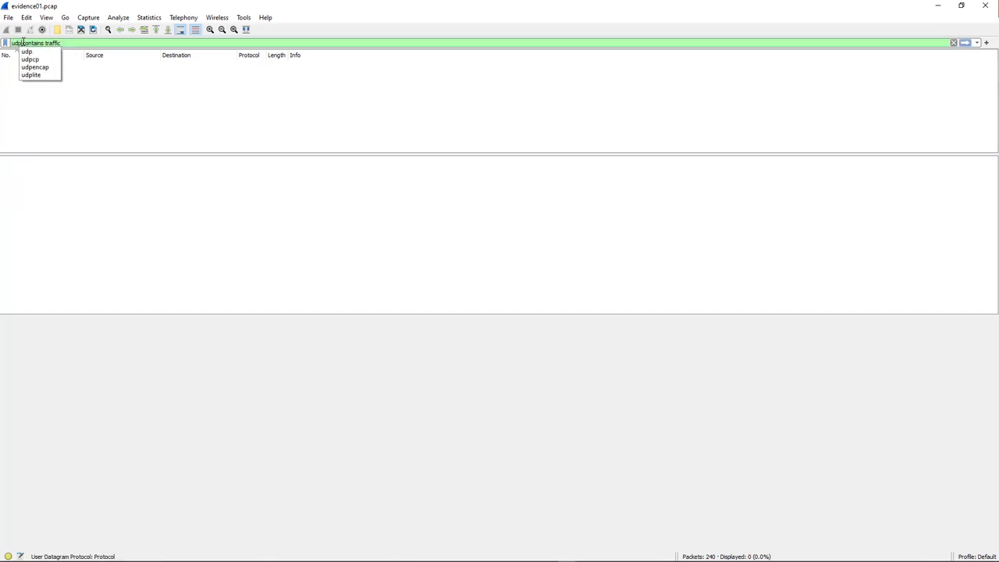
key("Escape")
key("Return")
Change the protocol in the contains filter to tcp so it reads tcp contains traffic.
double_click(15, 43)
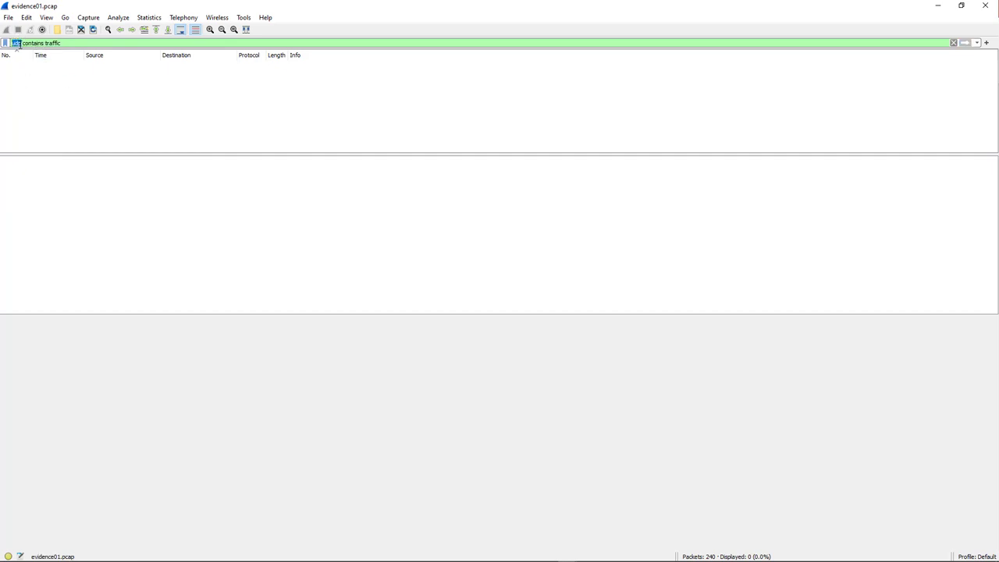
type("tcp")
key("Escape")
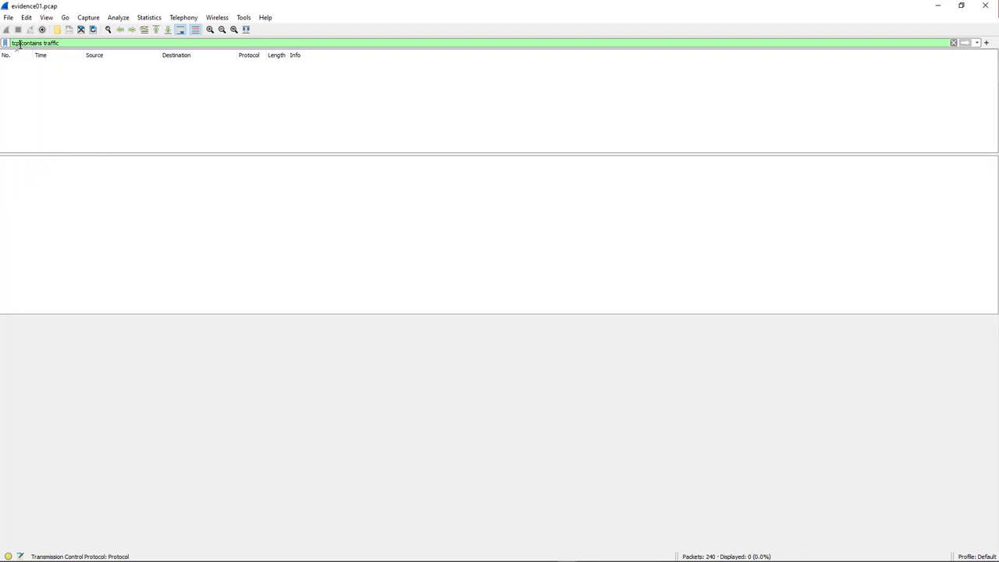
double_click(45, 43)
Replace the whole display filter with http and apply it.
left_click_drag(79, 45, 5, 45)
type("a")
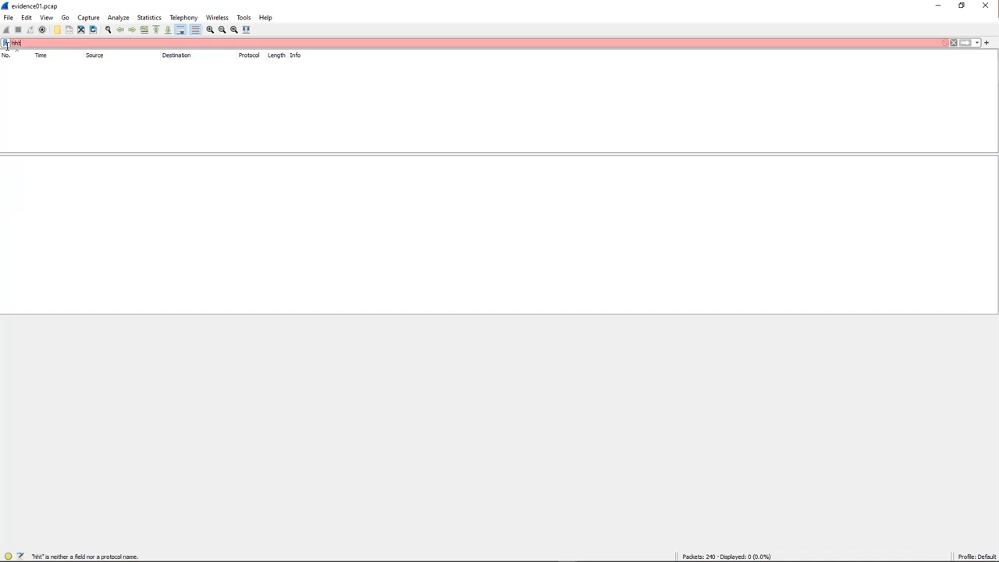
key("BackSpace")
type("http")
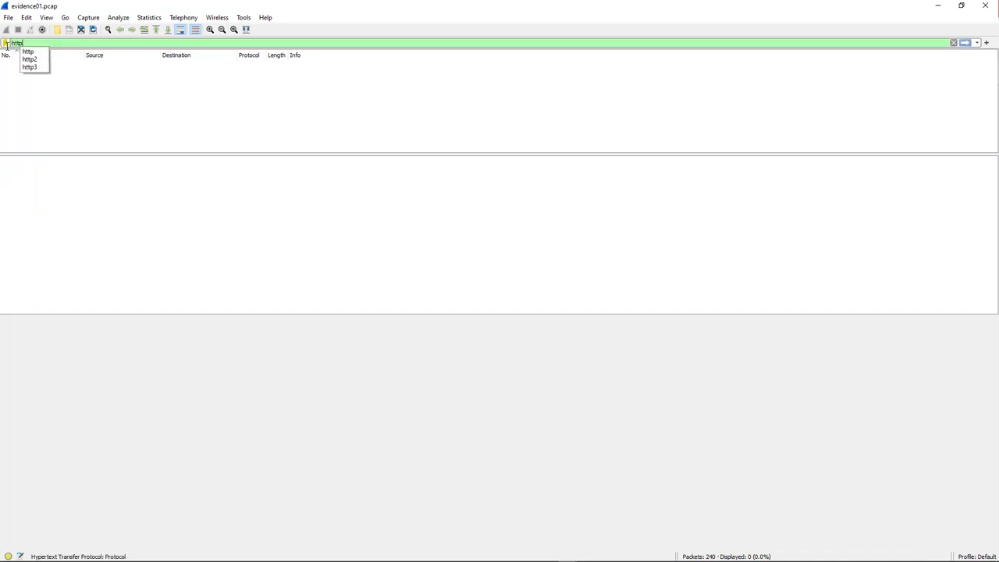
key("Return")
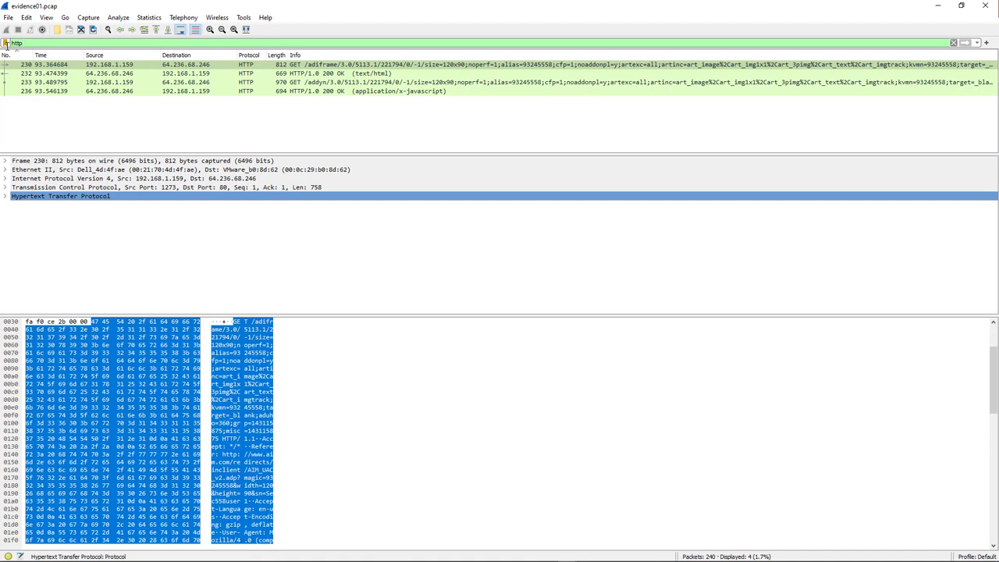
Extend the http filter to http.request.method == "GET" and apply it.
type(".re")
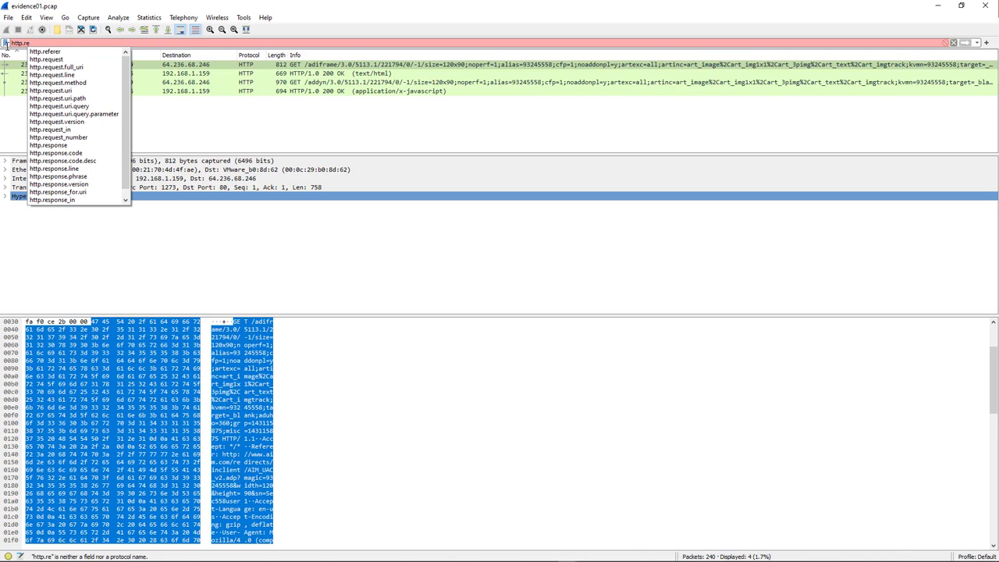
key("Down")
key("Down")
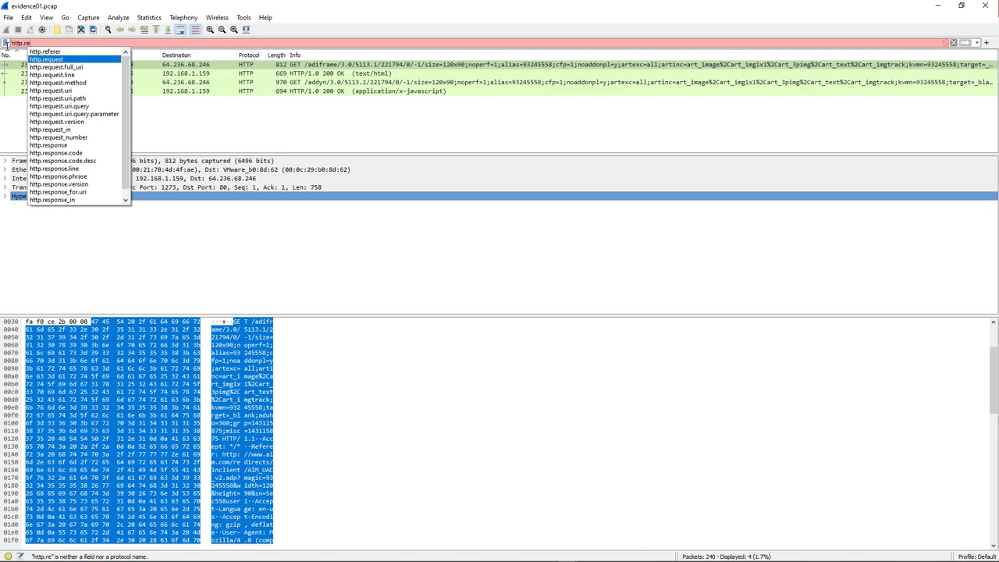
type(".")
key("BackSpace")
left_click(55, 60)
type("== \"")
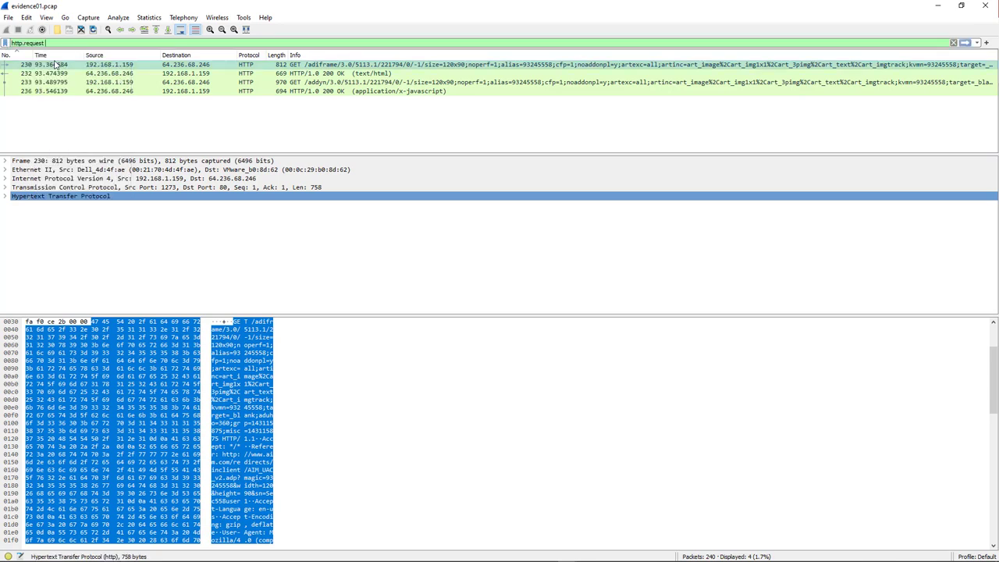
type("GET\"")
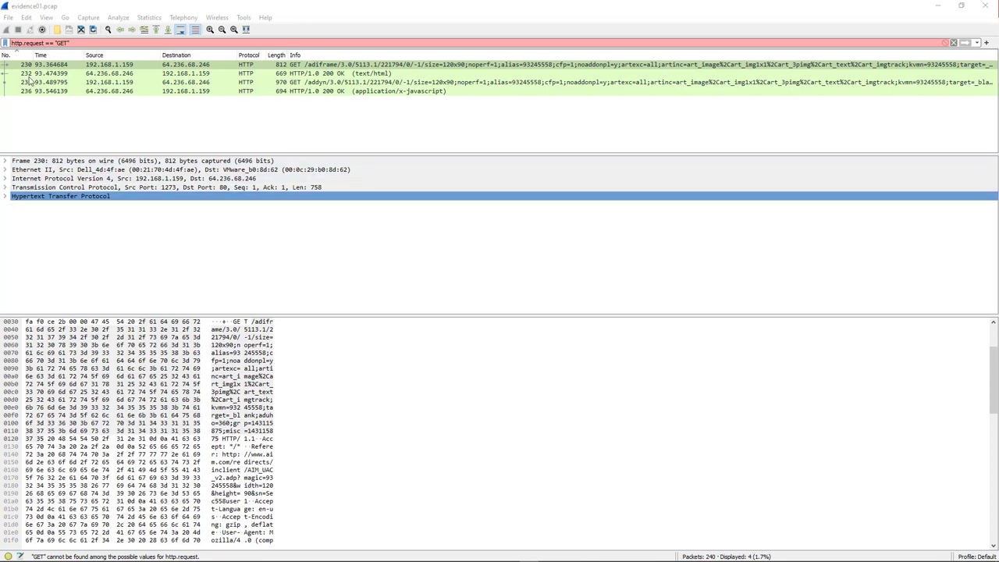
type(".method")
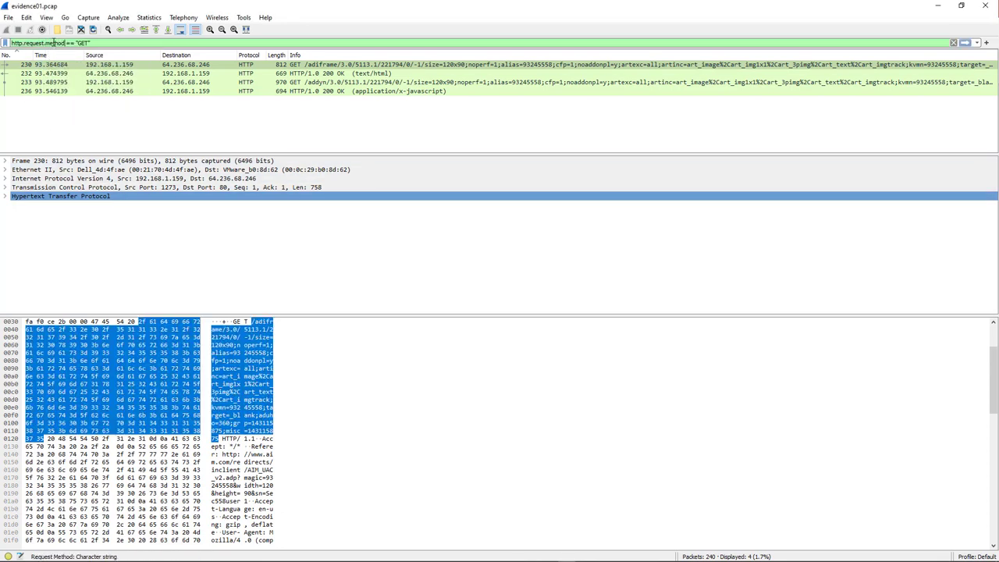
key("Return")
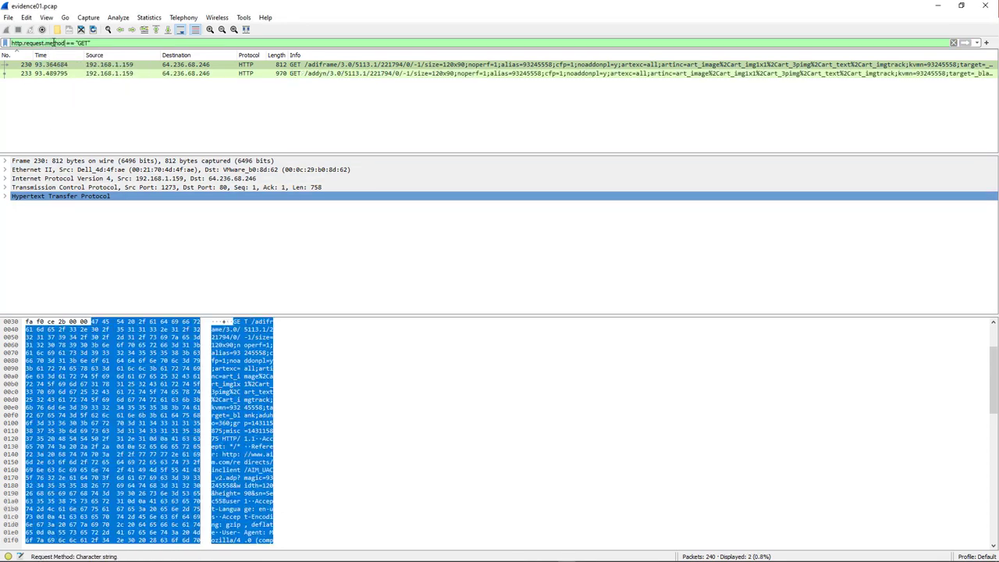
Select the second GET packet, and clear the http.request.method filter to list all packets from the first one.
left_click(361, 74)
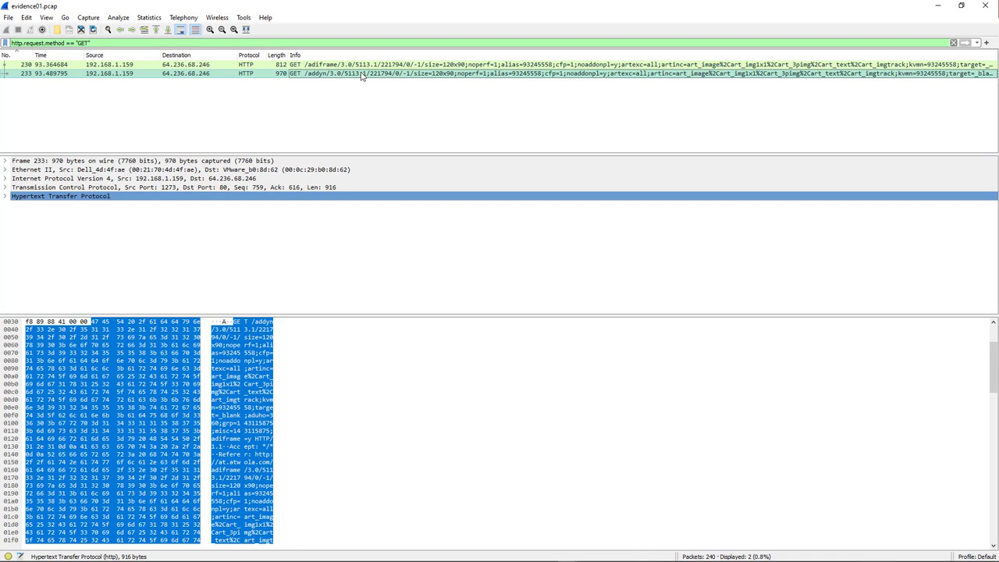
left_click(119, 43)
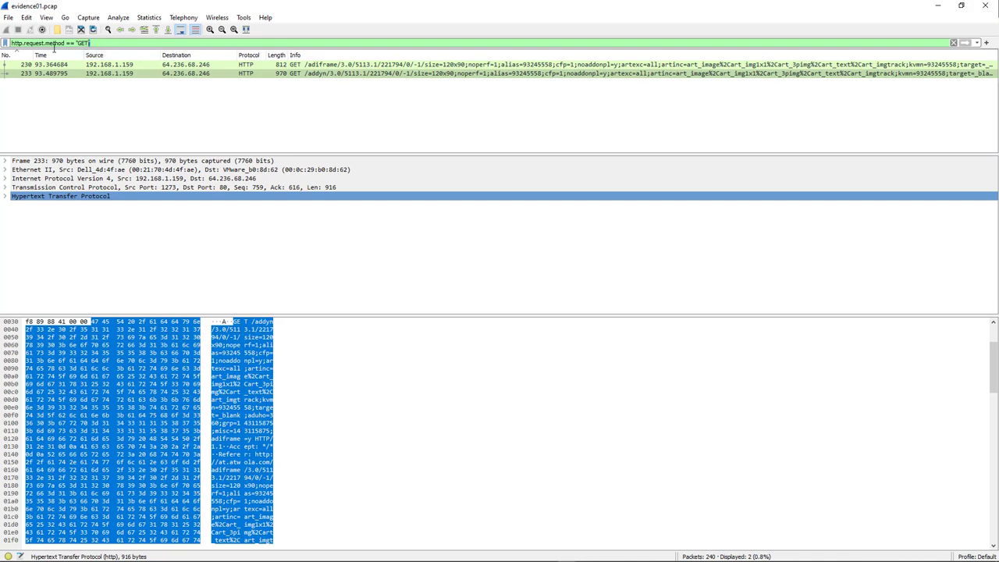
left_click_drag(90, 43, 4, 47)
key("BackSpace")
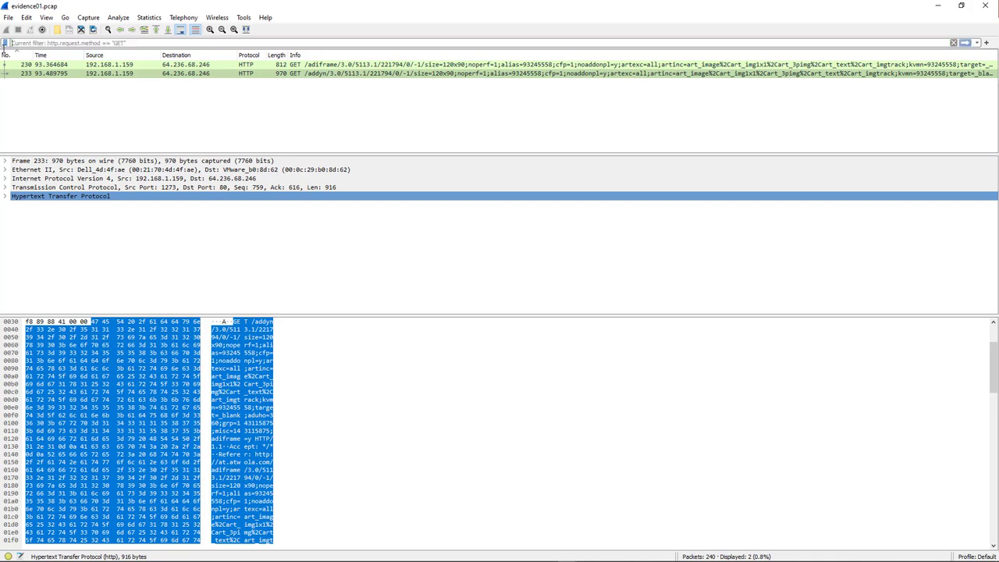
key("Return")
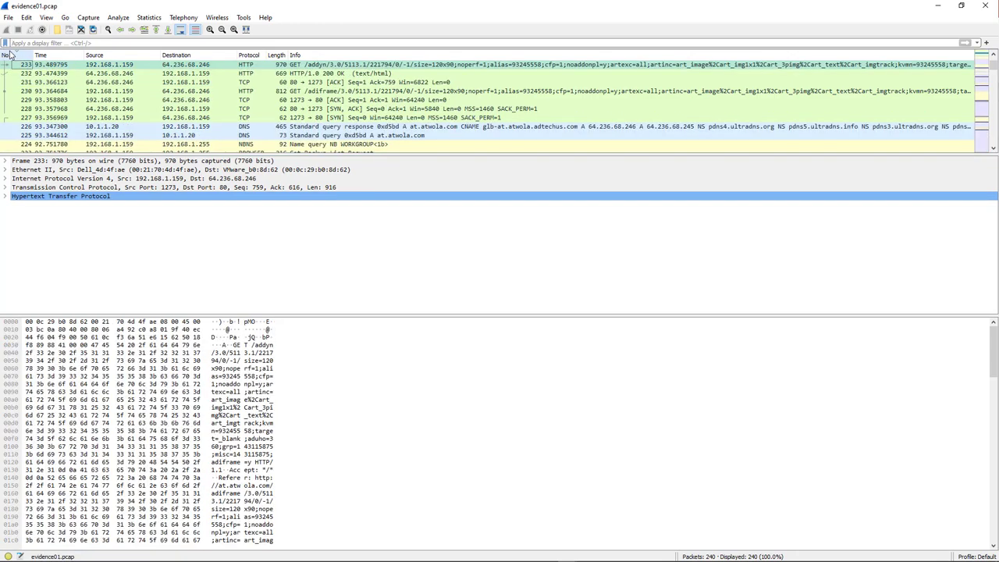
left_click_drag(993, 138, 994, 48)
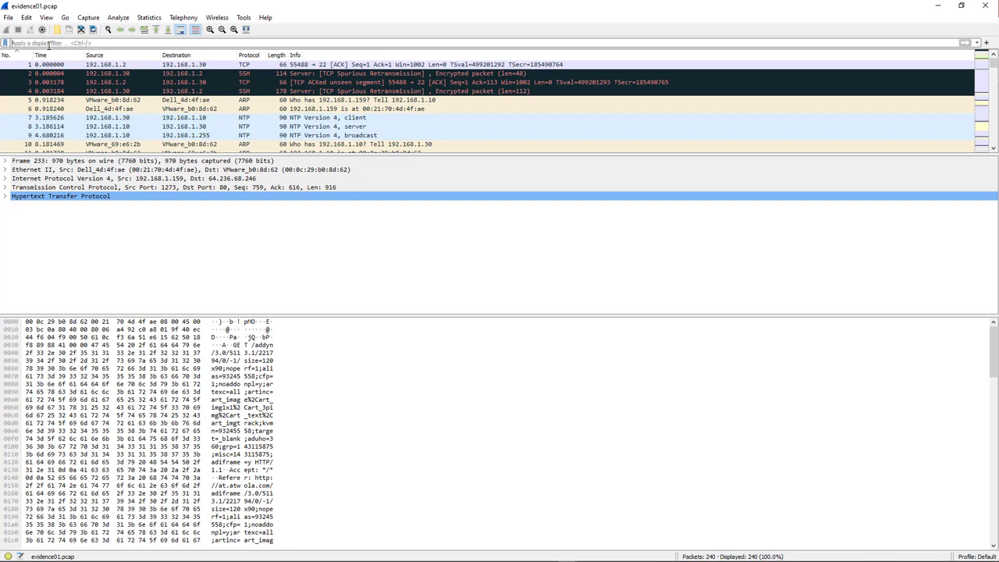
Begin a new display filter that compares ip.src with the source address 192.168.1.2.
left_click(48, 44)
type("ip")
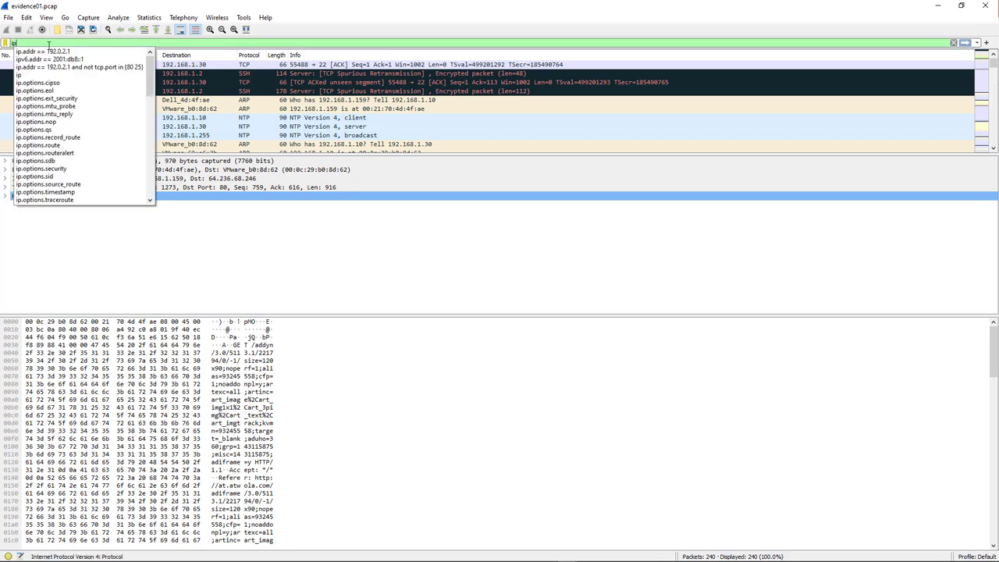
type(".se")
key("BackSpace")
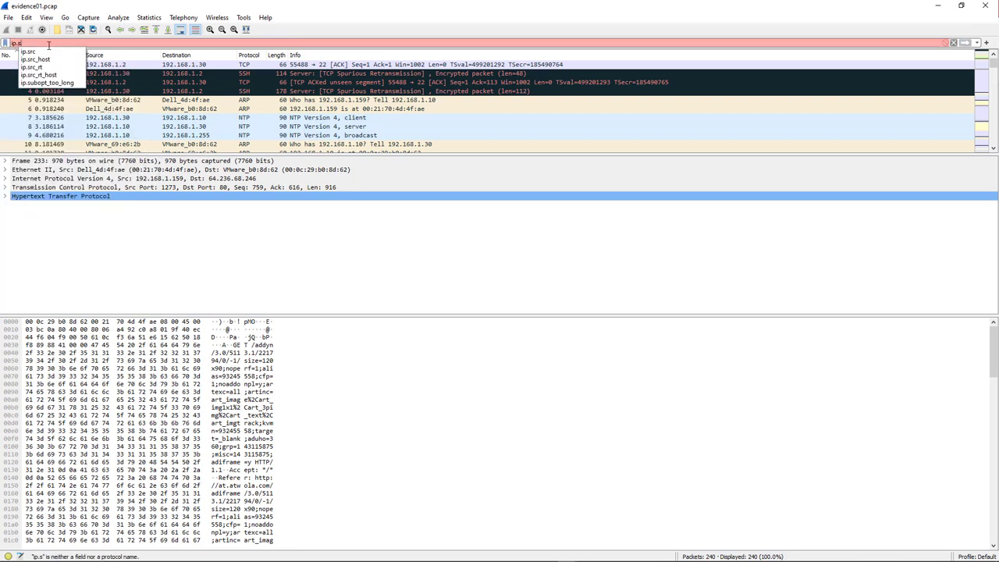
key("Down")
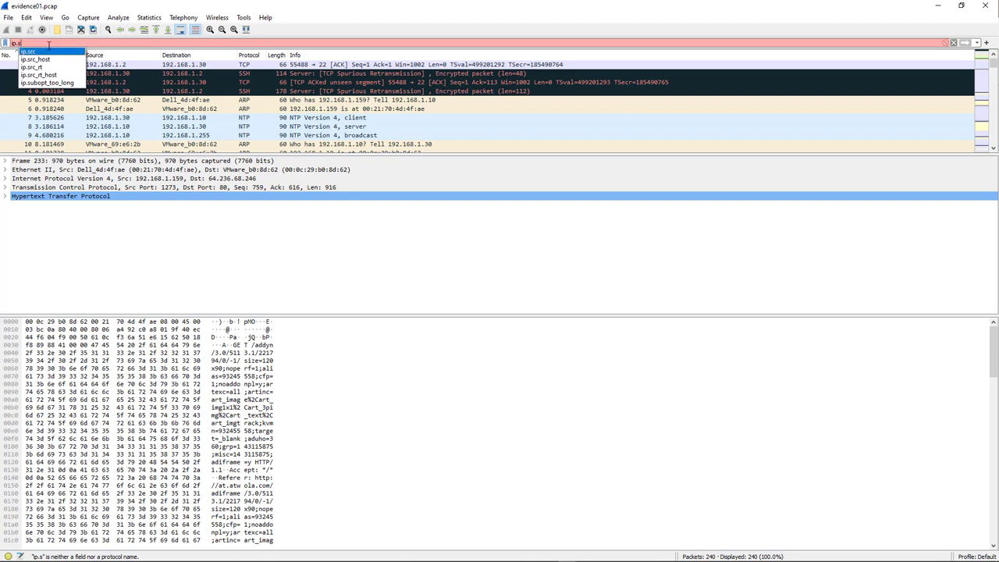
key("Return")
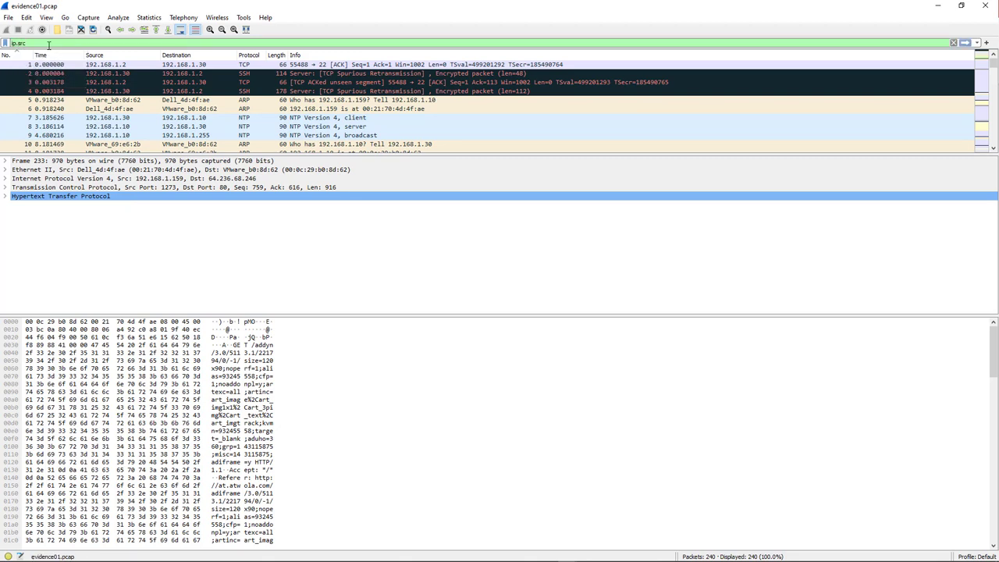
type("=")
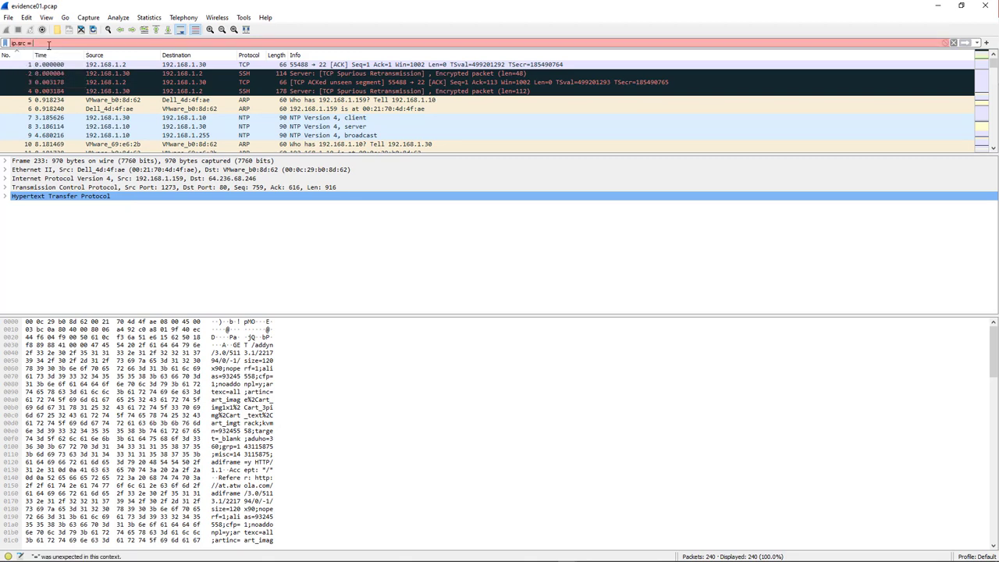
type(" 192.168.")
type("1.2")
Add an || condition to the filter that compares ip.src with 192.168.1.10.
type(" &&")
key("BackSpace")
key("BackSpace")
key("BackSpace")
type("ips")
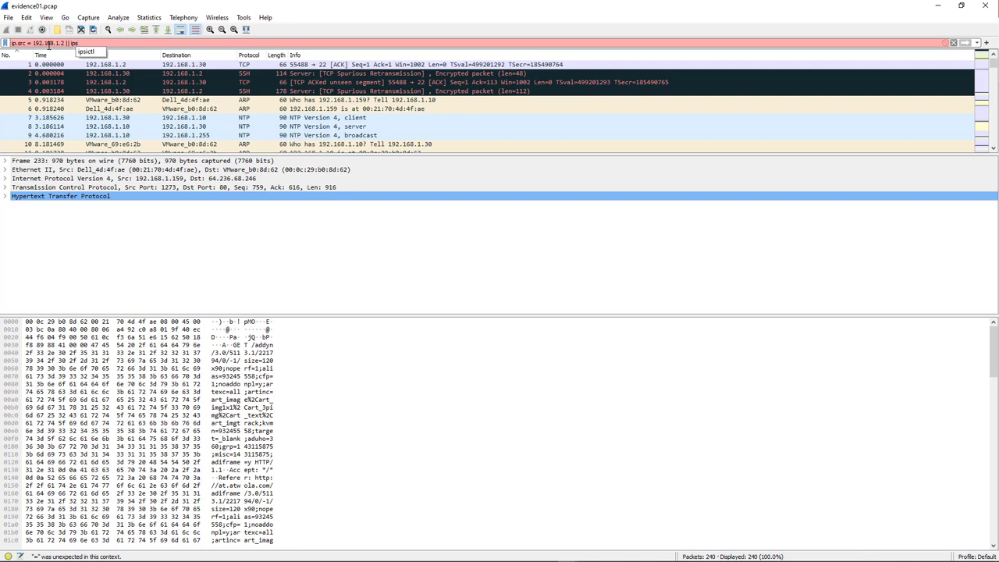
key("BackSpace")
type(".sr")
key("Down")
key("Return")
type("= ")
type("192.168.")
type("1.30")
key("BackSpace")
type("10")
Correct the comparison operators so the filter reads ip.src == 192.168.1.2 || ip.src == 192.168.1.10, and apply it.
left_click(90, 42)
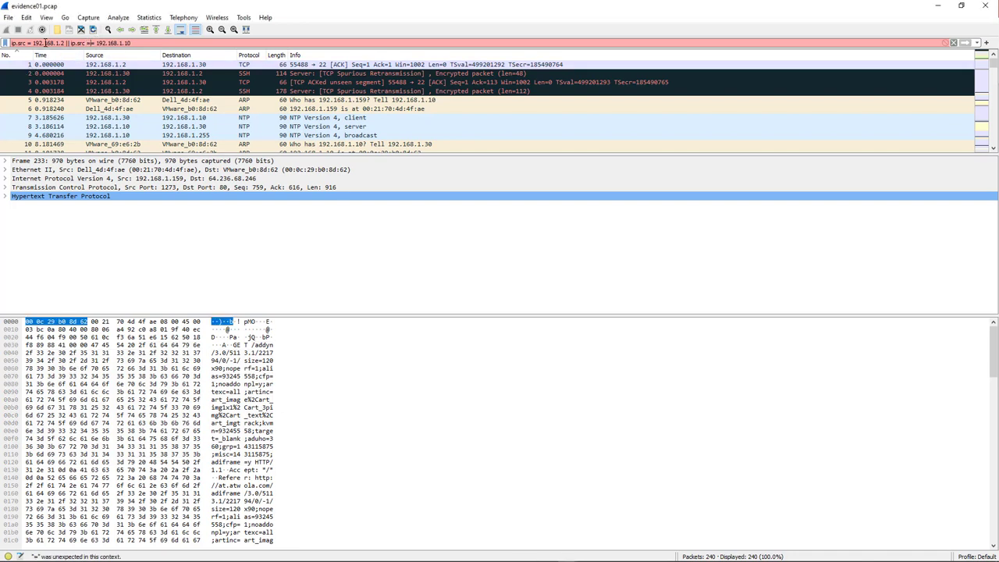
type("=")
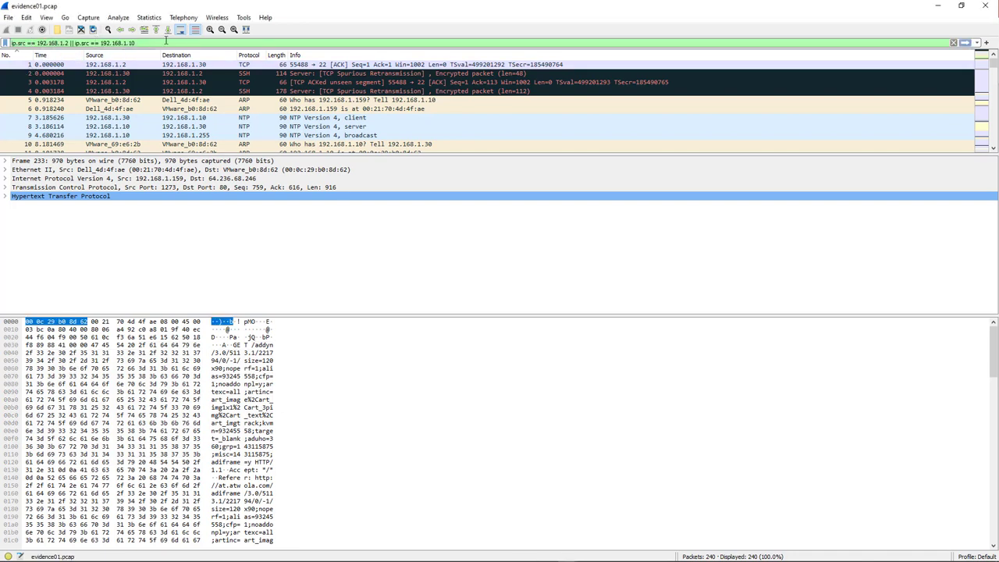
key("Return")
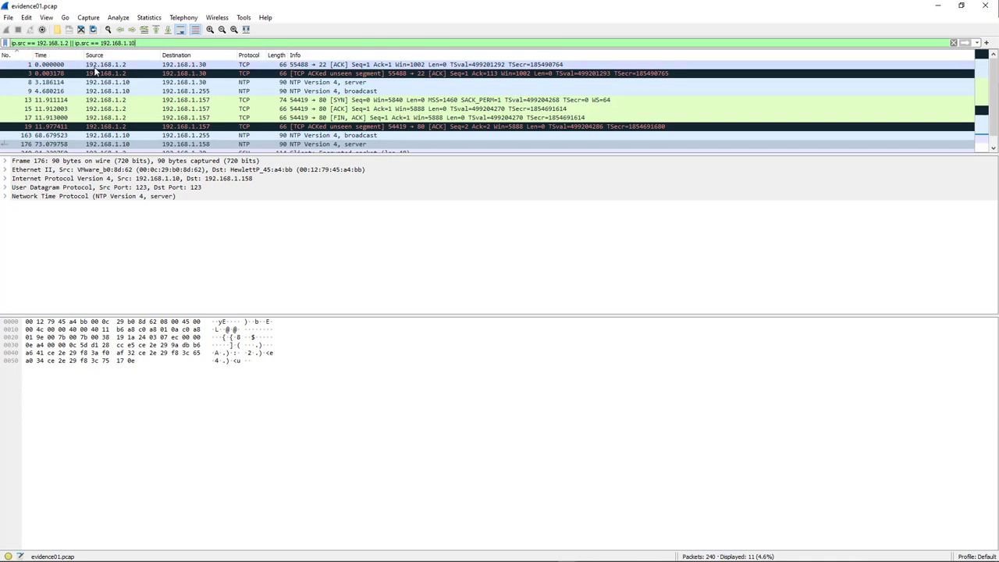
Extend the filter with && ip.dst == 192.168.1.30 and apply it.
left_click(135, 43)
type("&&")
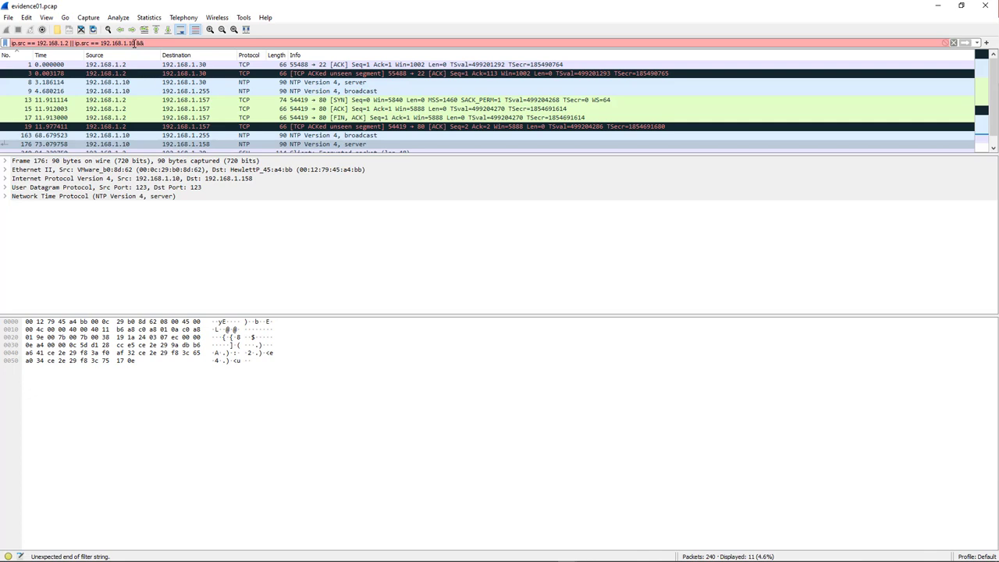
type("ip.dst")
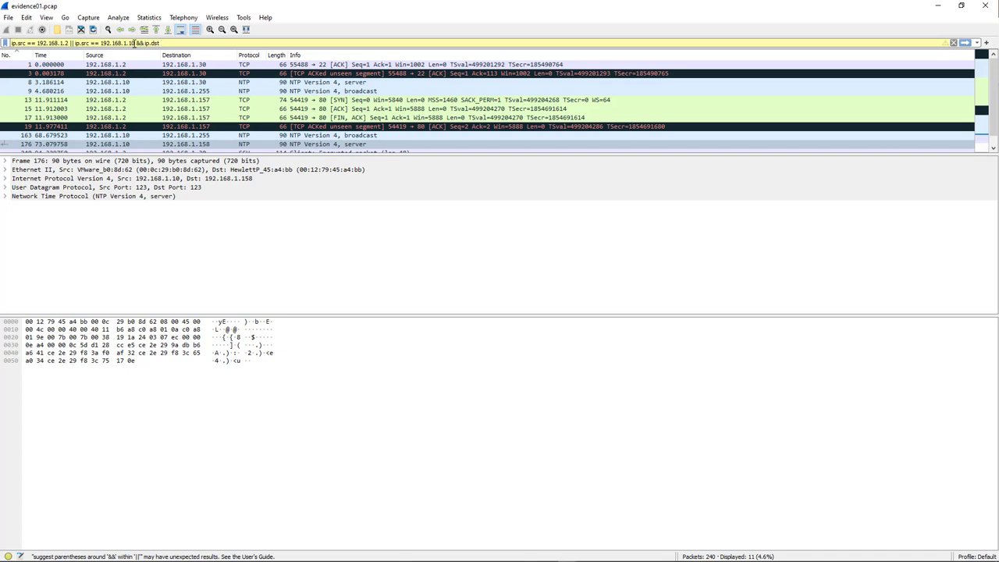
type("192.168.")
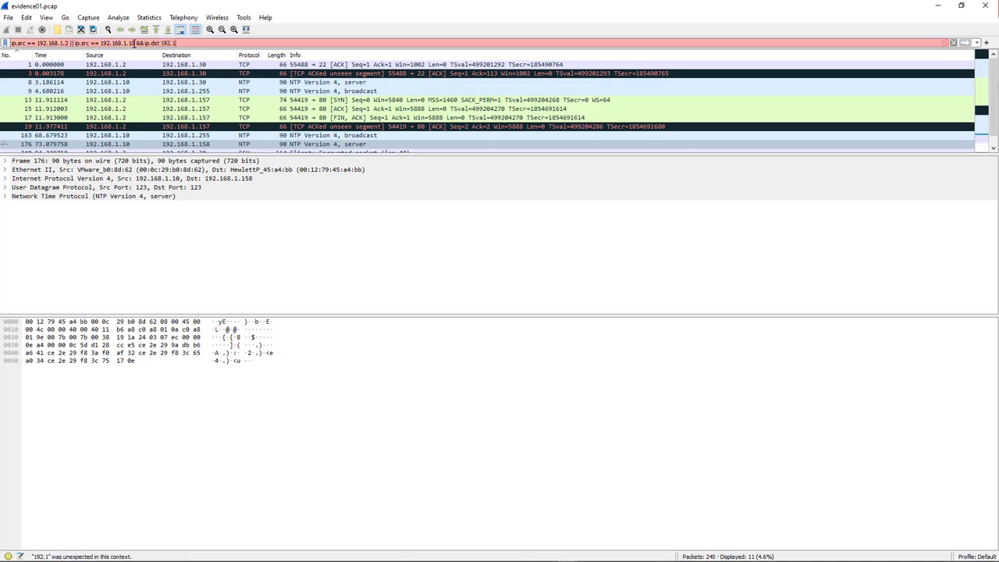
type("1.30")
left_click(167, 43)
type("==")
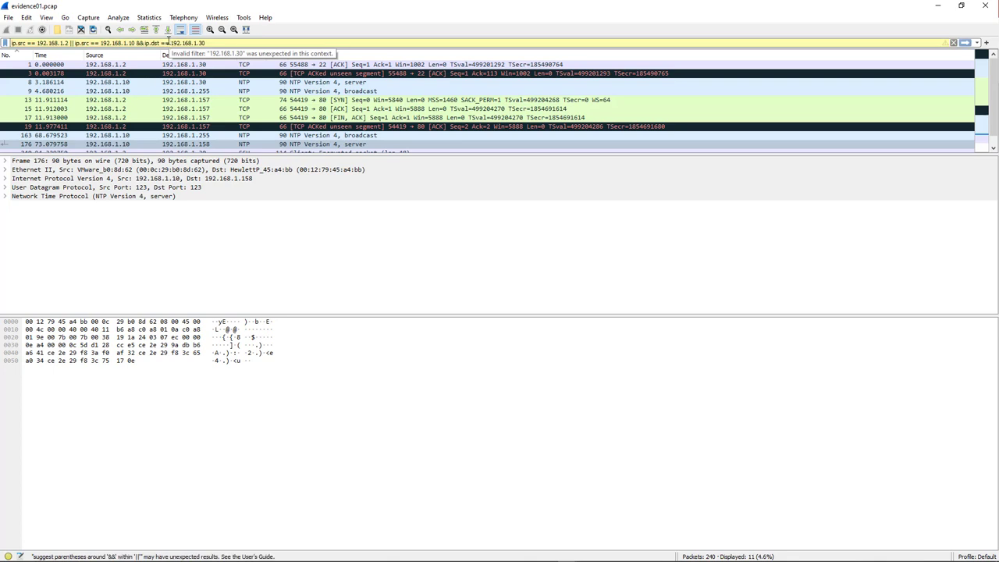
key("Return")
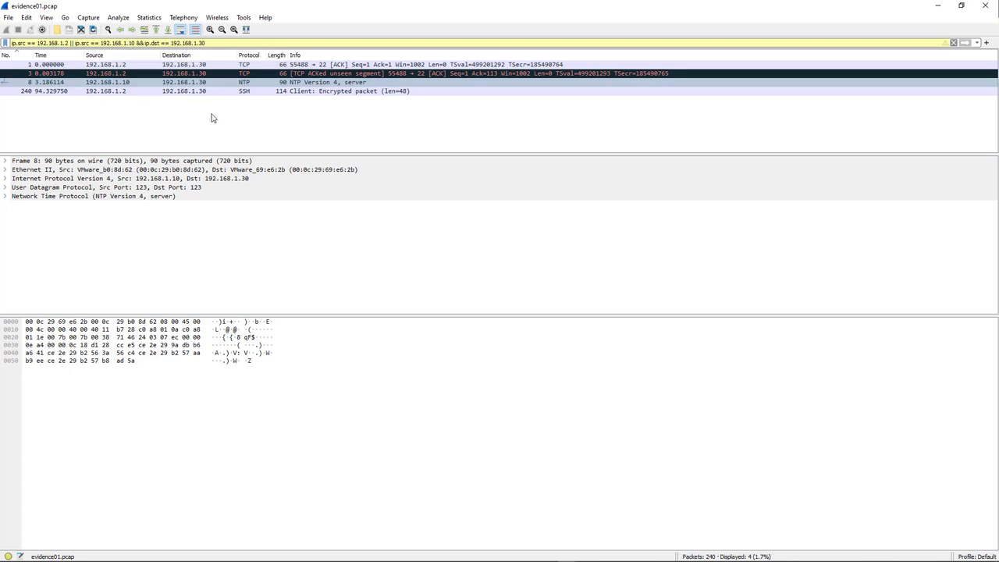
Select the NTP packet from 192.168.1.10, and view the history of recently used display filters without choosing one.
left_click(199, 81)
left_click(977, 44)
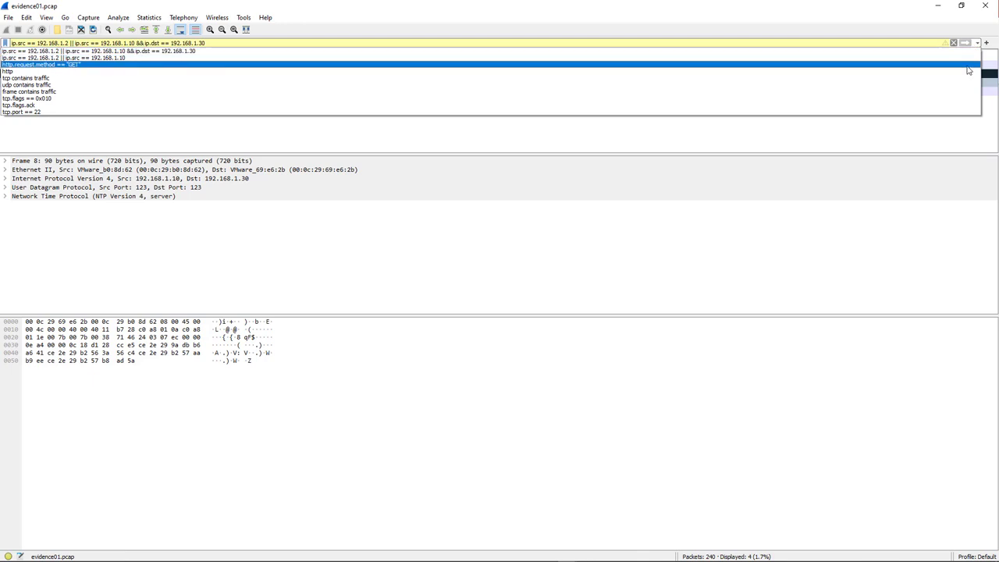
left_click(969, 36)
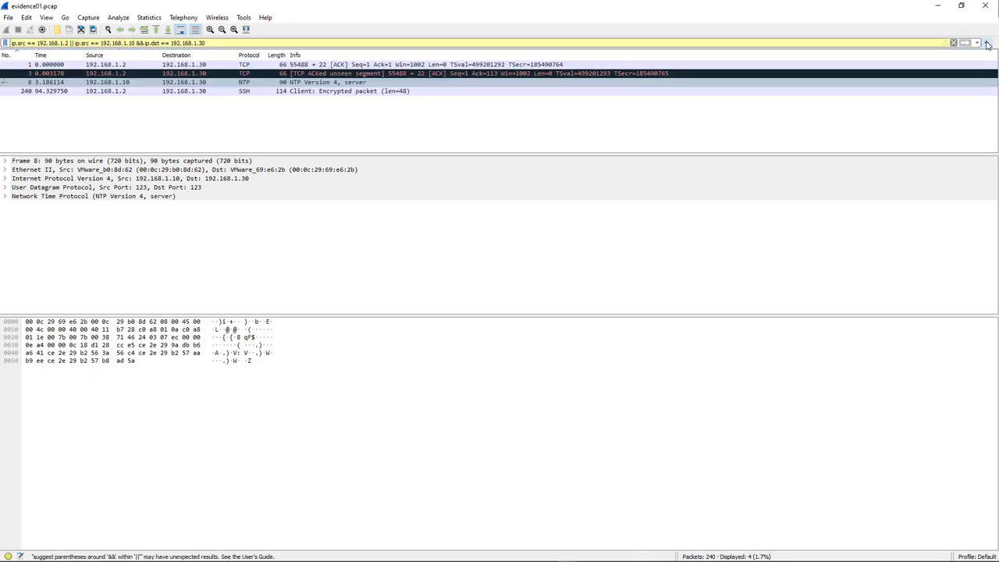
Open the form for adding a display filter button, empty its filter expression, and cancel the form.
left_click(987, 44)
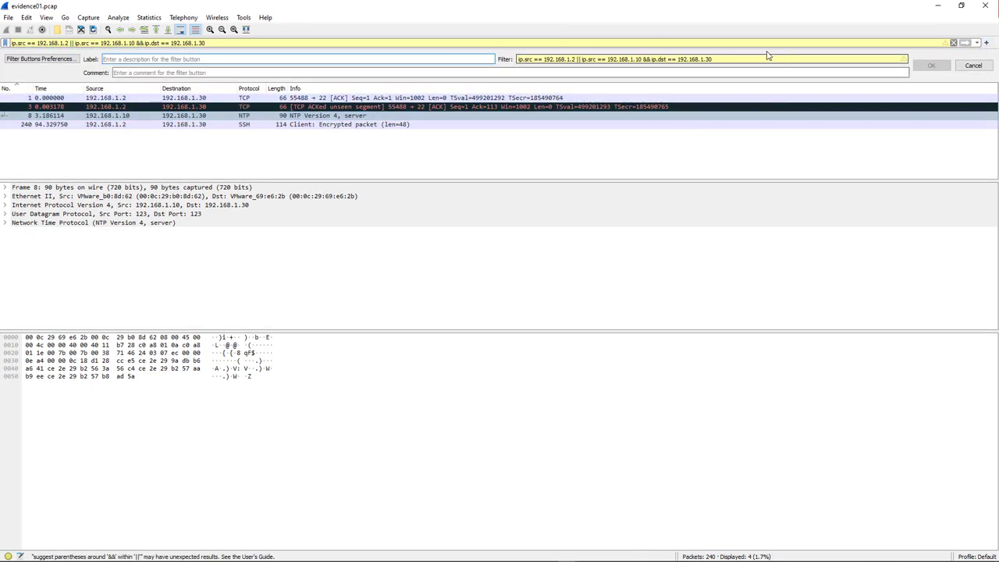
left_click_drag(727, 60, 519, 61)
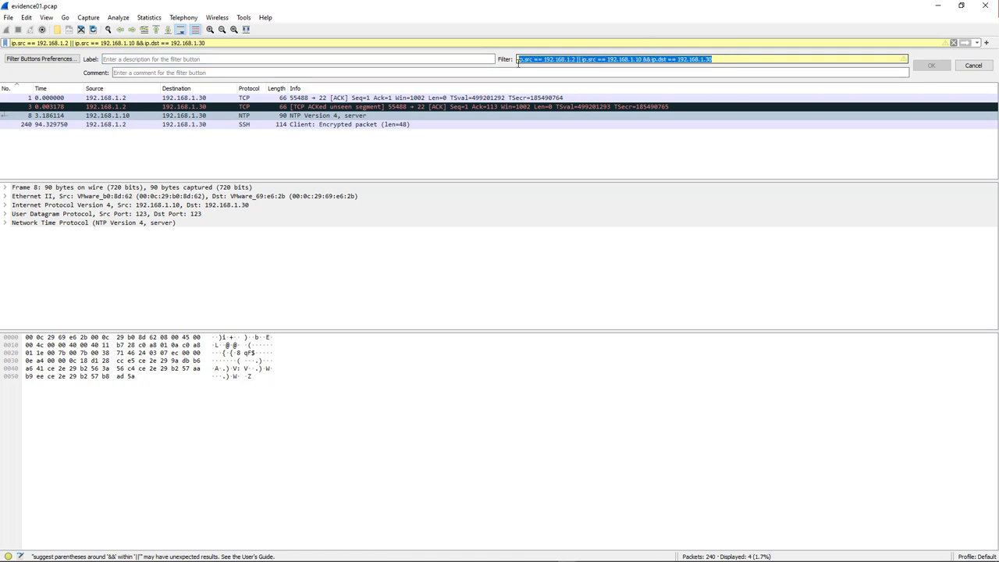
key("BackSpace")
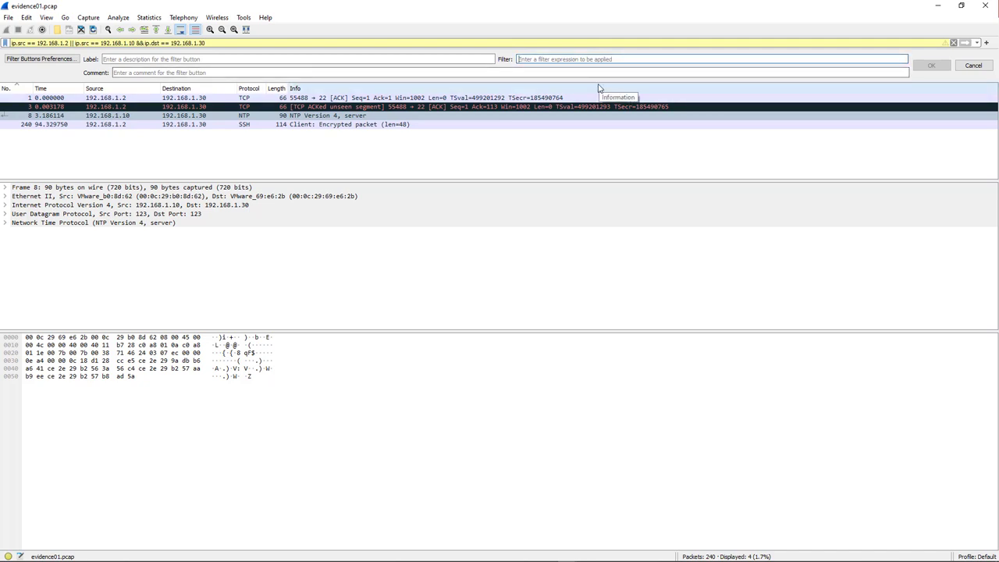
left_click(973, 66)
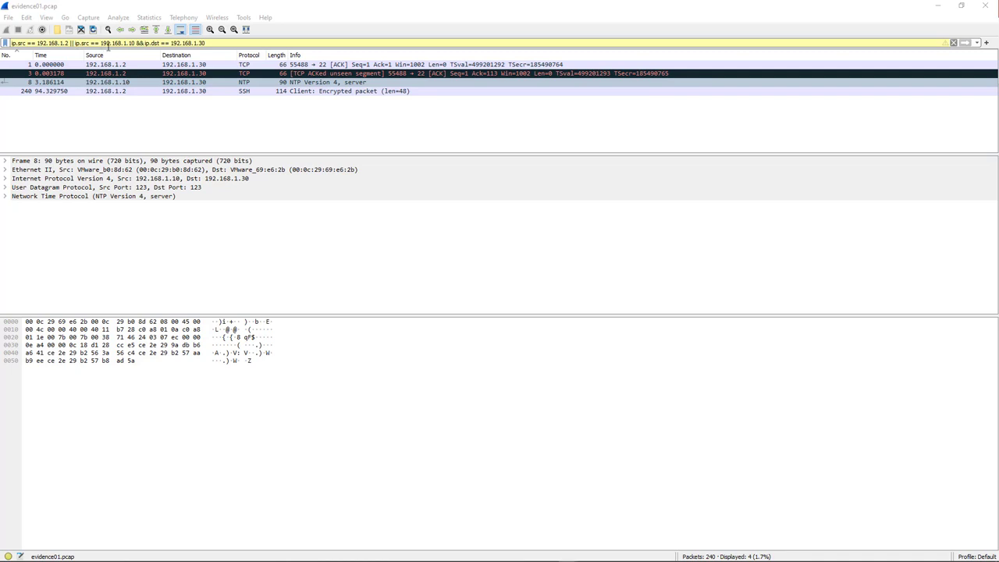
Delete the whole combined source and destination address filter and apply the empty filter to list all packets.
left_click_drag(102, 45, 267, 45)
key("BackSpace")
key("BackSpace")
key("BackSpace")
key("BackSpace")
key("BackSpace")
key("BackSpace")
key("BackSpace")
key("BackSpace")
key("BackSpace")
key("BackSpace")
key("BackSpace")
key("BackSpace")
key("BackSpace")
key("BackSpace")
key("BackSpace")
key("BackSpace")
key("BackSpace")
key("BackSpace")
key("BackSpace")
key("BackSpace")
key("BackSpace")
key("BackSpace")
key("BackSpace")
key("BackSpace")
key("BackSpace")
key("BackSpace")
key("BackSpace")
key("BackSpace")
key("BackSpace")
key("BackSpace")
key("BackSpace")
key("BackSpace")
key("BackSpace")
key("Return")
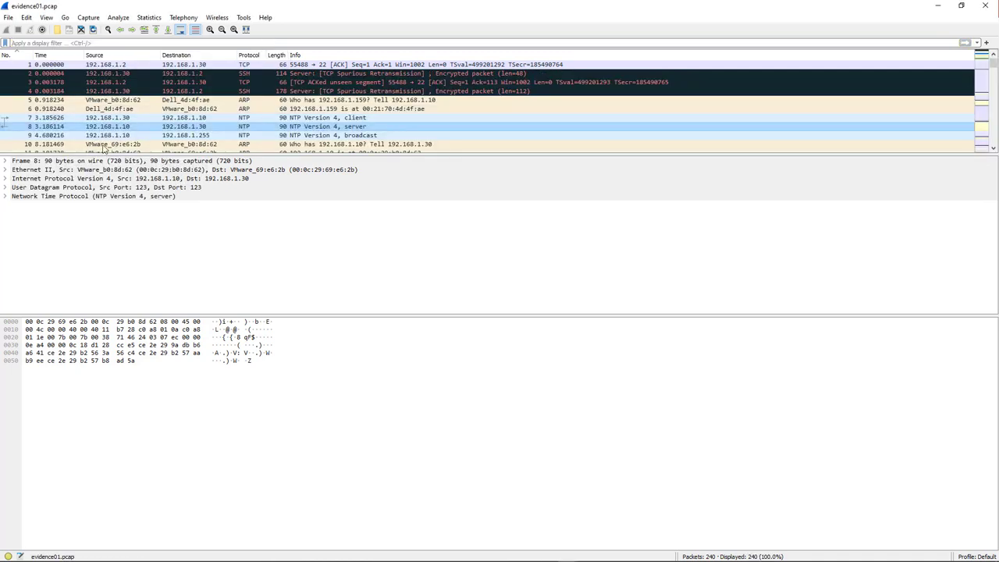
Follow the TCP stream of packet 1 and reposition the stream window so more of the packet list shows.
left_click(244, 65)
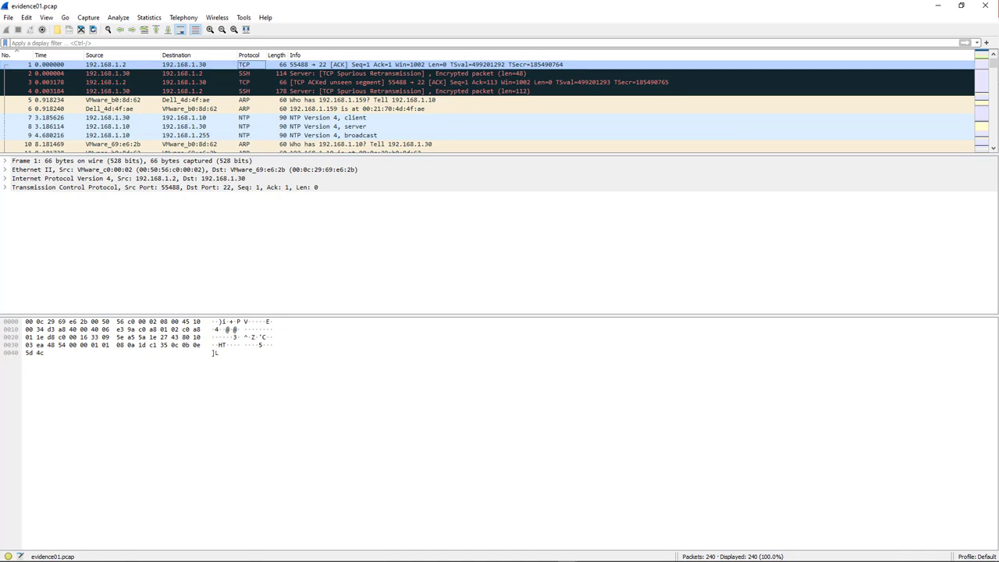
right_click(246, 67)
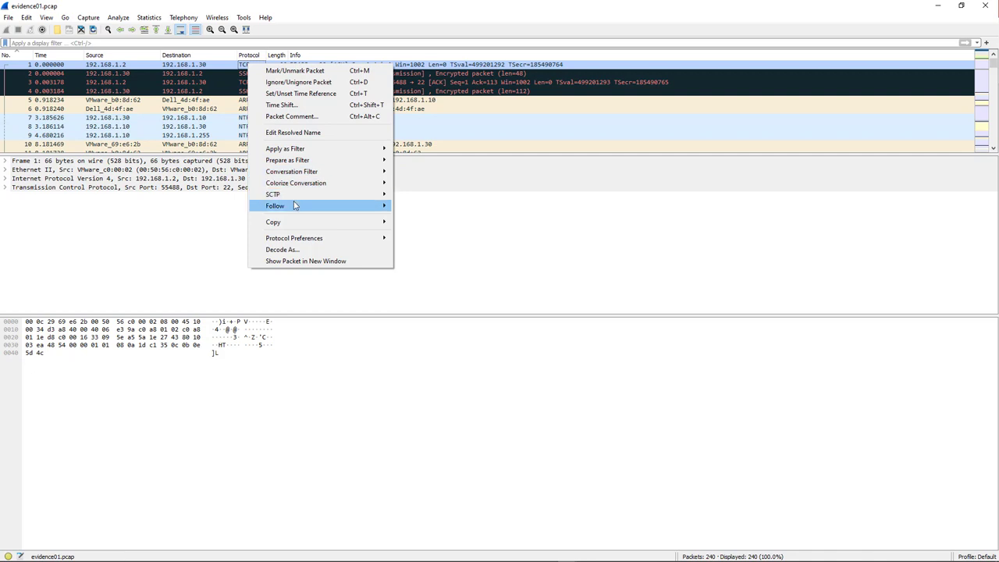
mouse_move(295, 205)
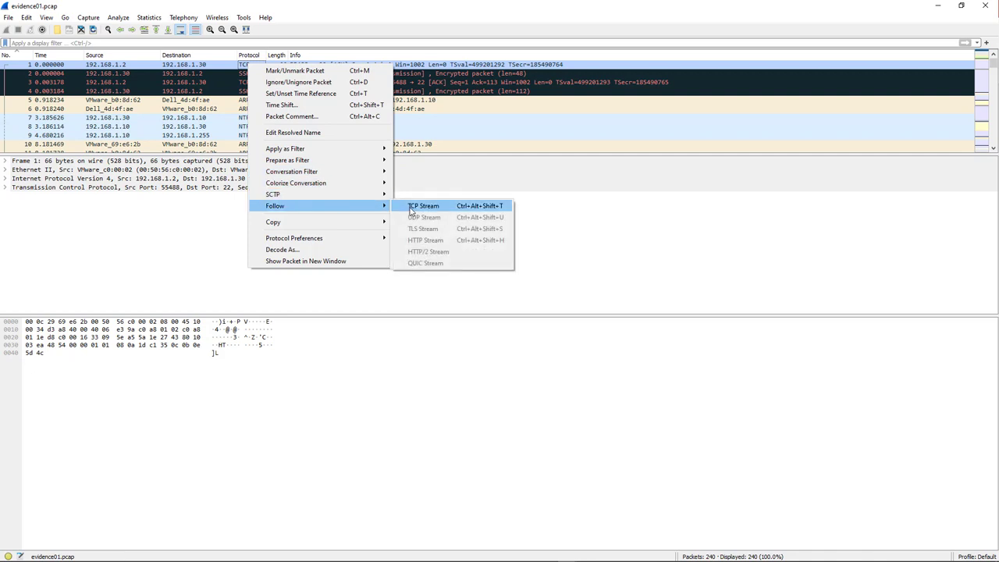
left_click(411, 208)
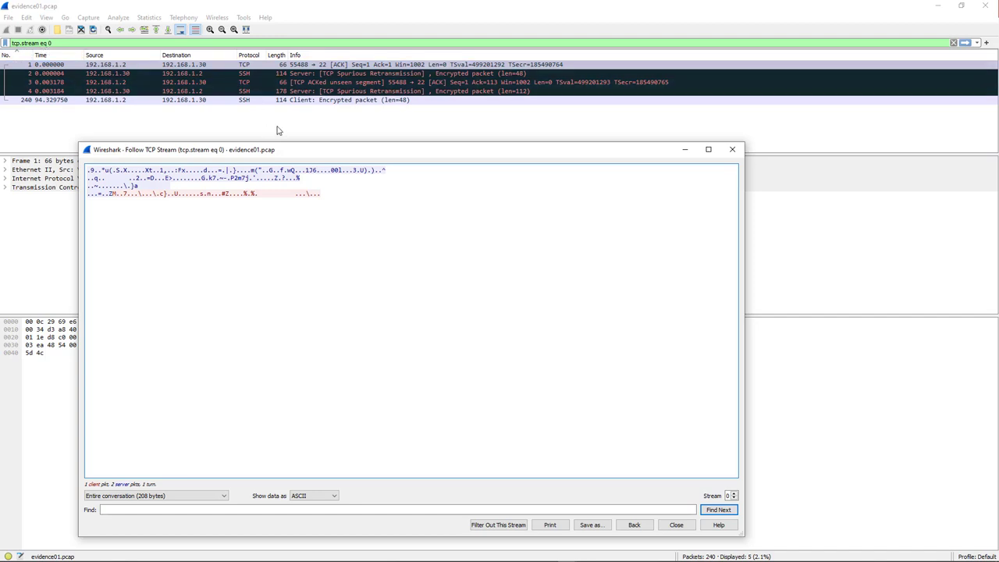
left_click_drag(299, 151, 342, 106)
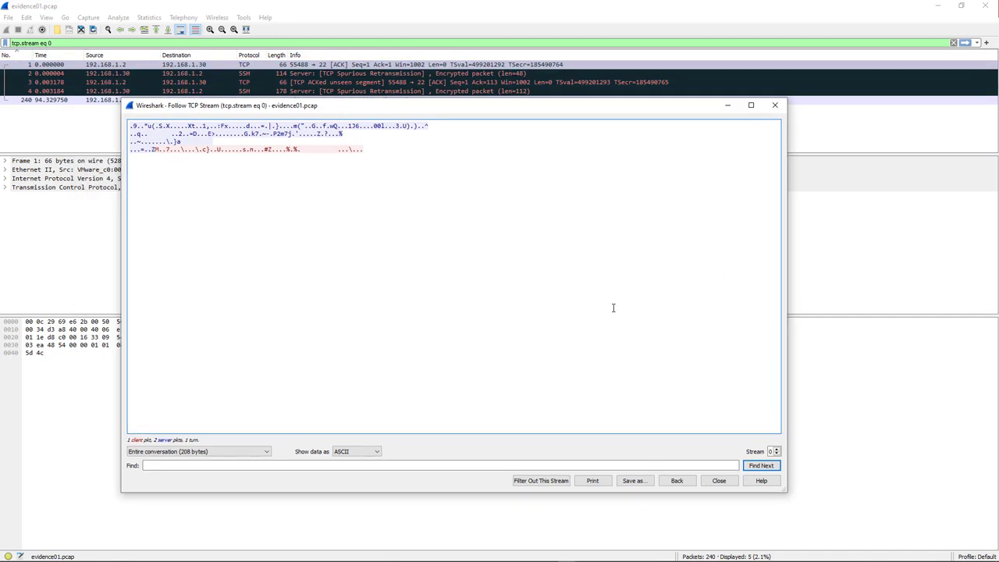
Step through the followed TCP streams from 1 up to 6 to examine each conversation's contents.
left_click(772, 452)
key("Up")
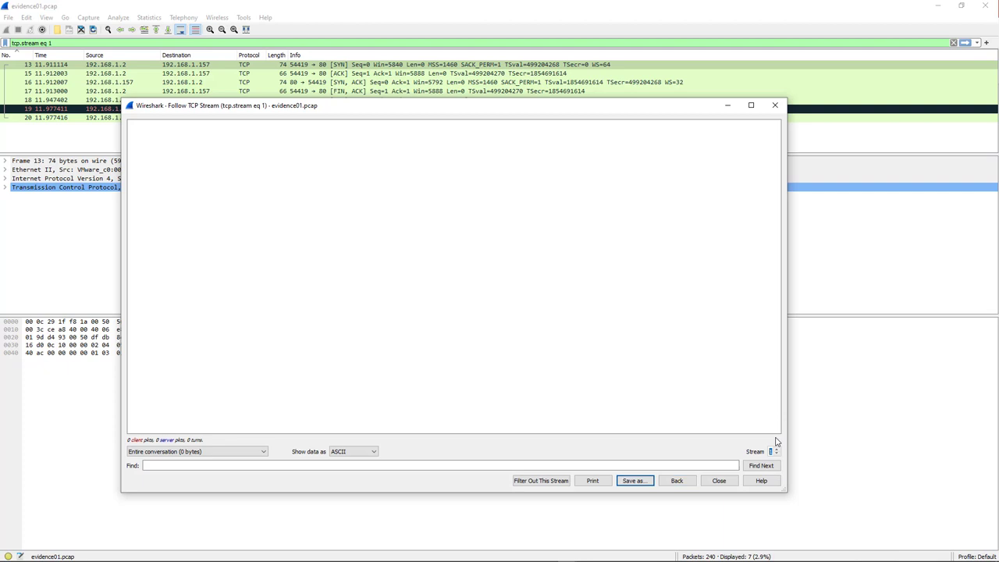
left_click(777, 449)
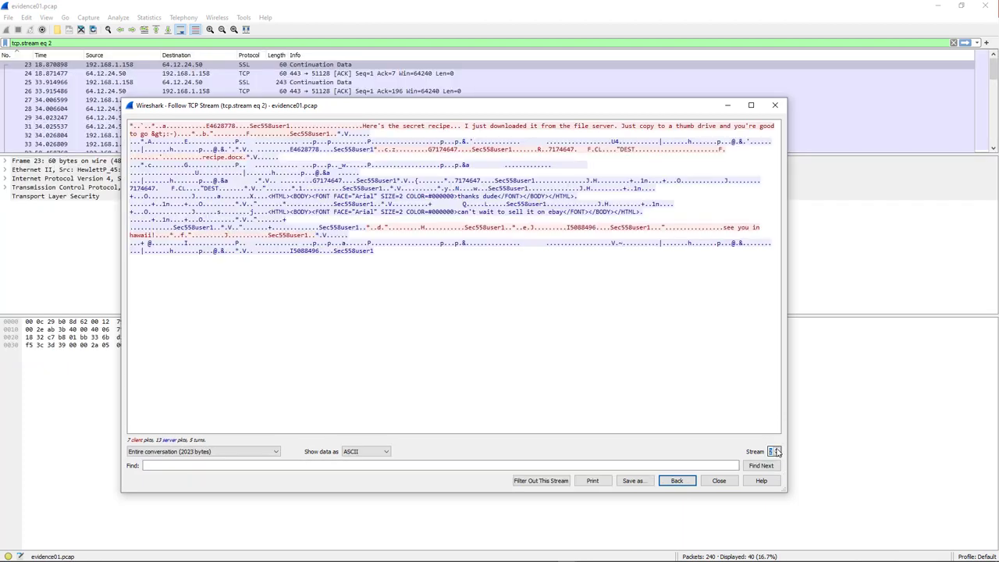
left_click(776, 449)
left_click(776, 449)
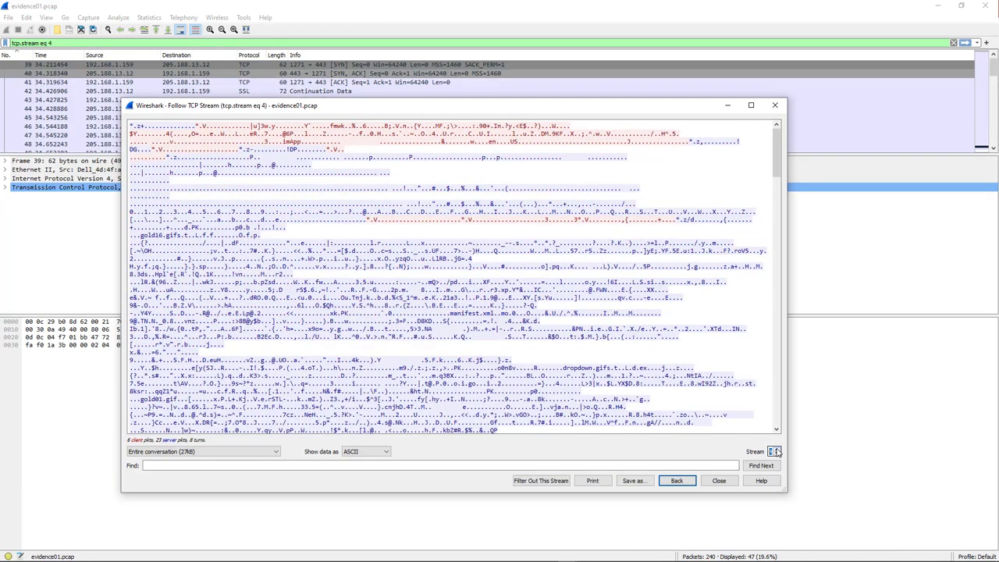
left_click(777, 449)
left_click(776, 449)
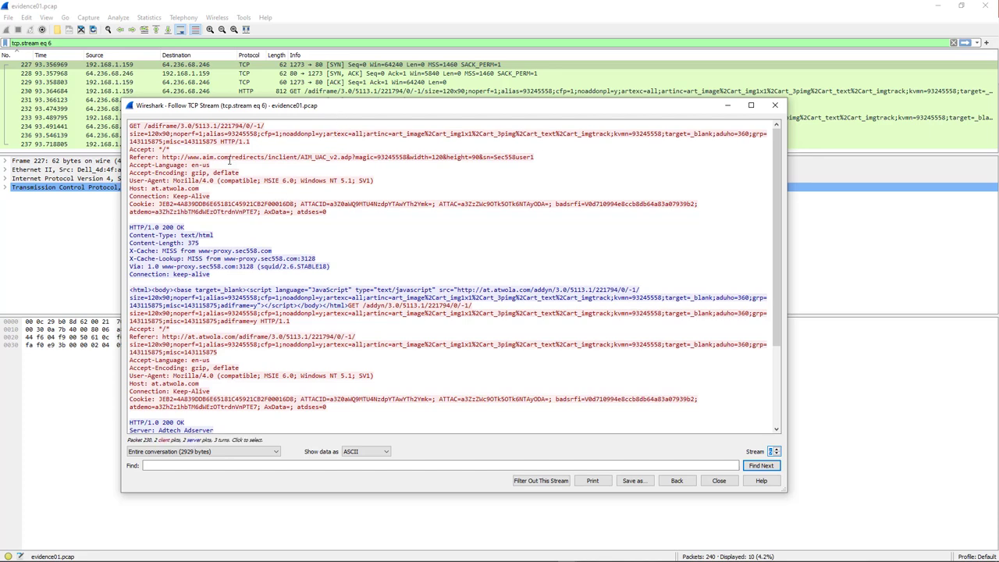
Select the request and response blocks in the TCP stream 6 text to locate their corresponding packets in the list.
left_click(147, 140)
left_click(162, 245)
left_click(173, 200)
left_click(169, 223)
left_click(170, 165)
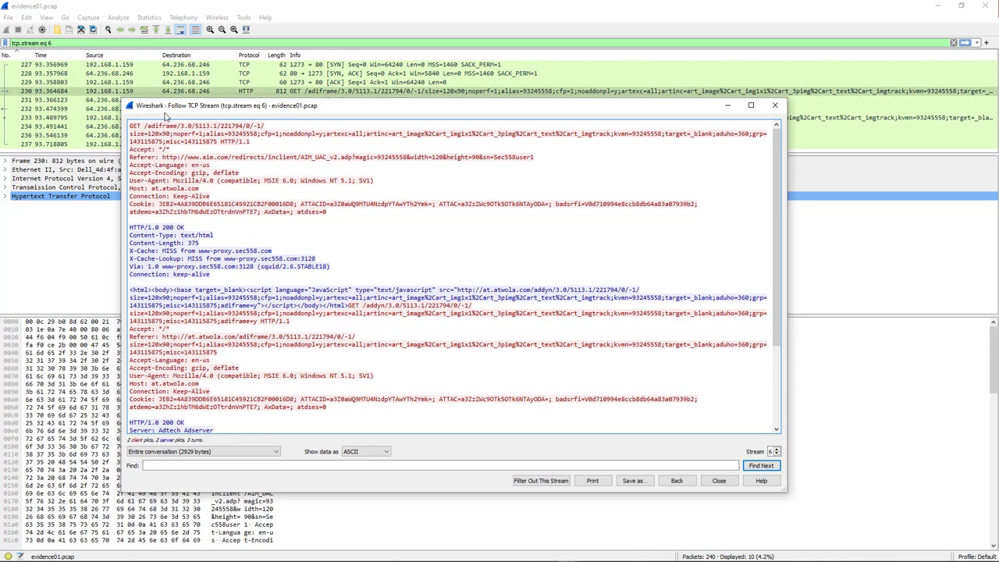
left_click(166, 240)
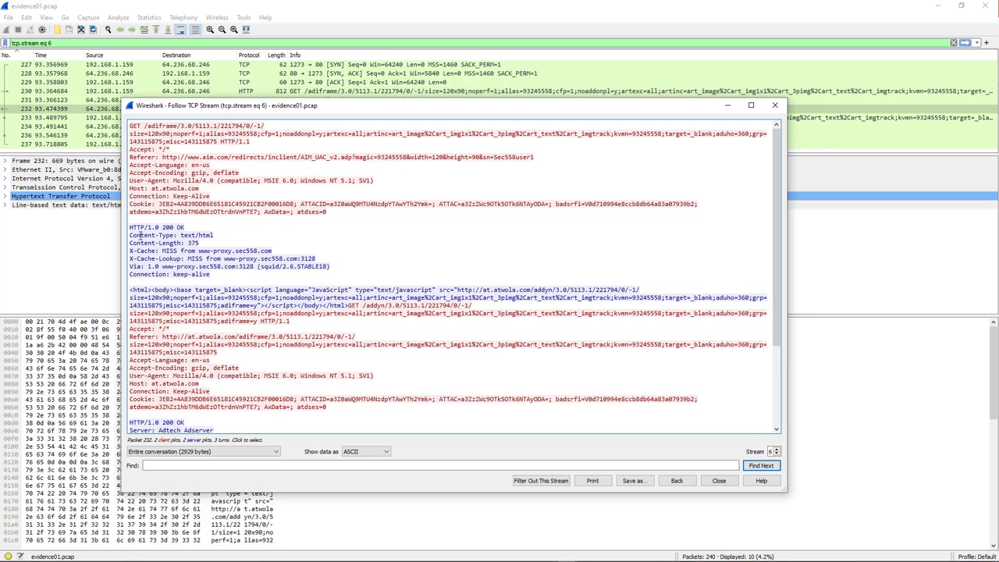
left_click(157, 349)
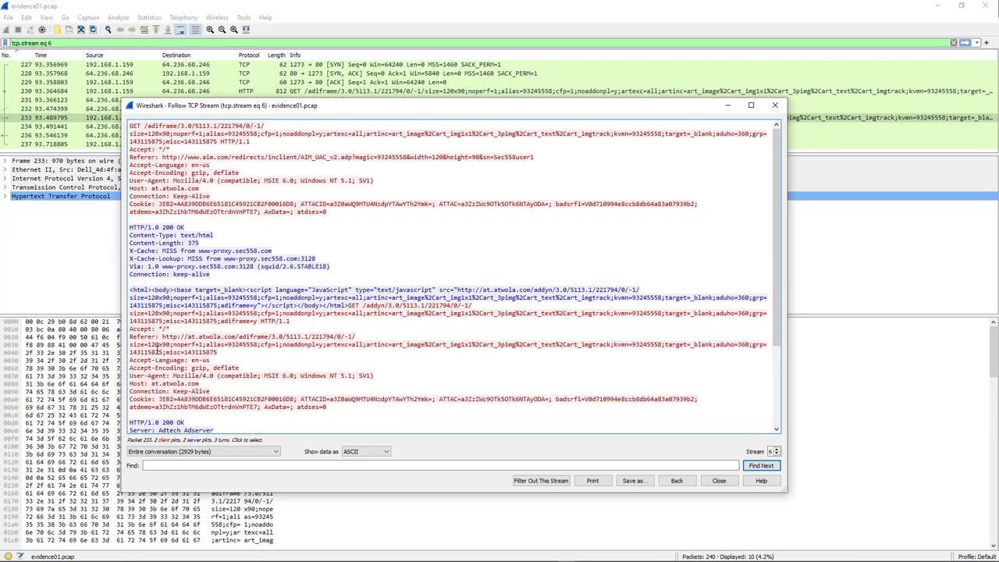
scroll(157, 349, "down", 2)
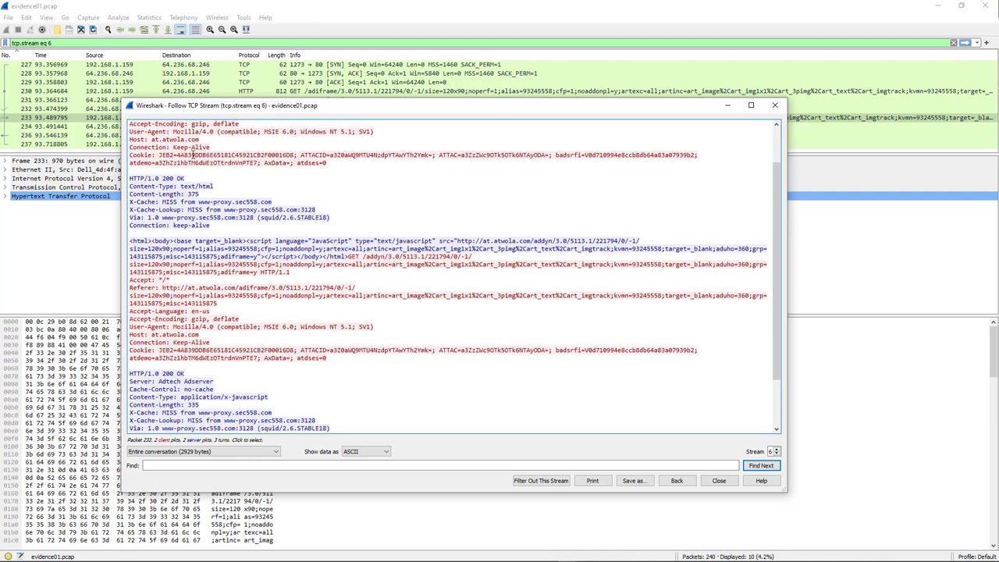
Move the stream window below the packet list and match the remaining stream 6 requests and responses to their packets.
left_click_drag(240, 105, 281, 224)
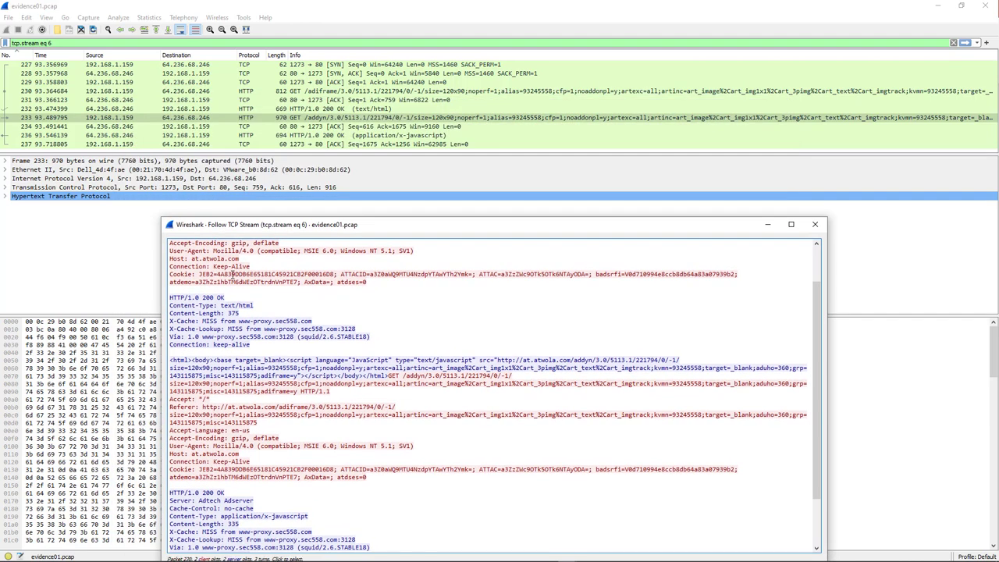
left_click(211, 274)
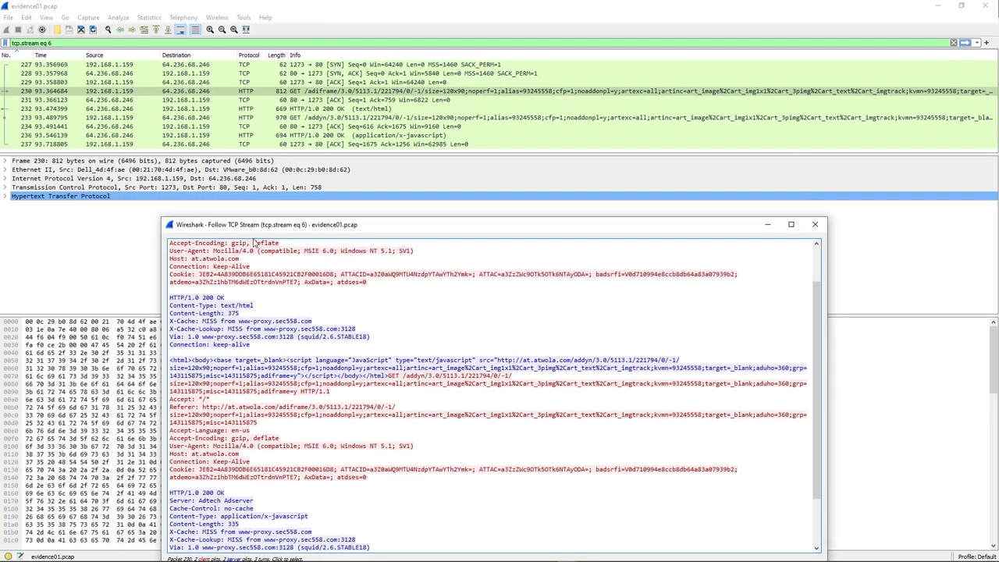
left_click(221, 320)
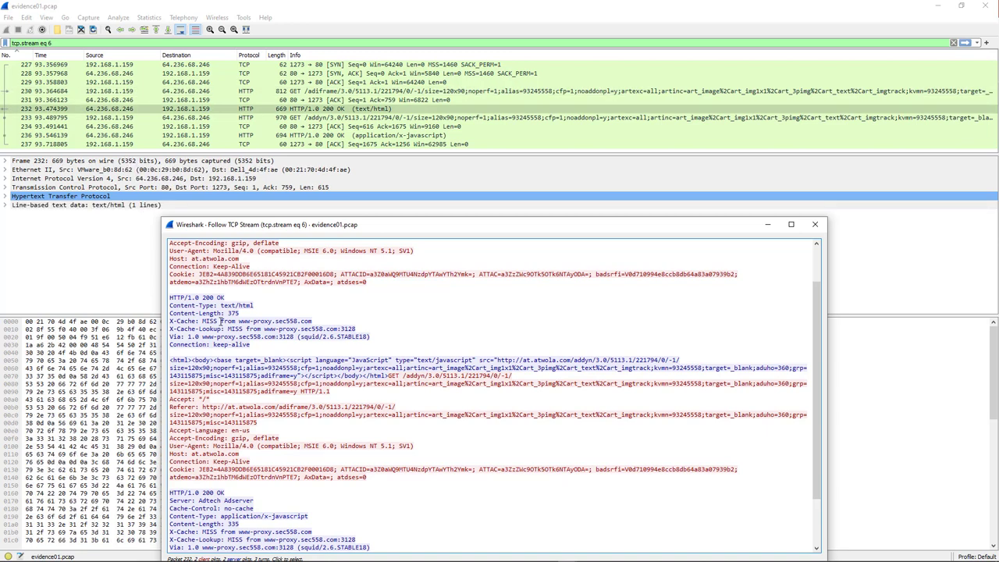
left_click(220, 414)
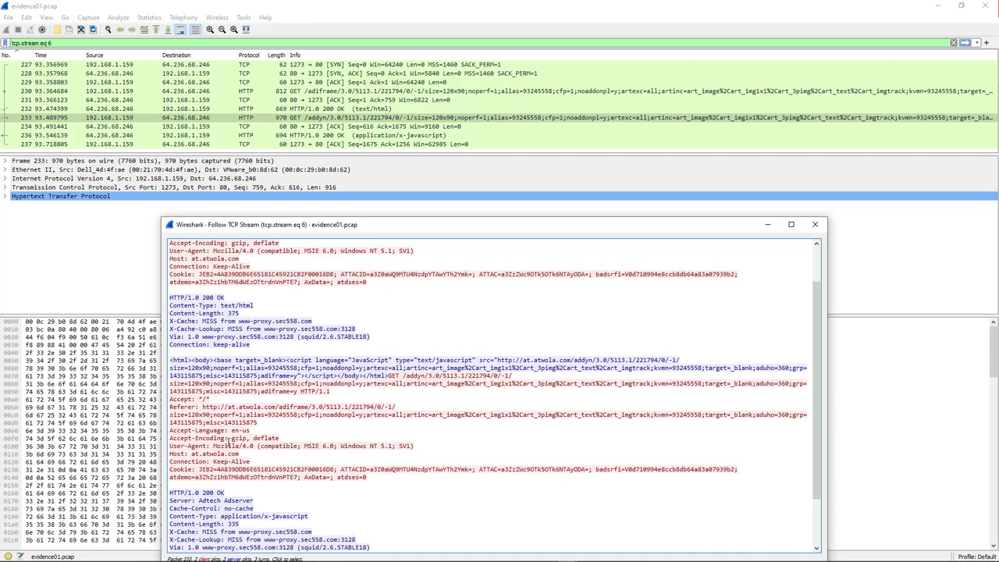
scroll(226, 441, "down", 3)
left_click(226, 442)
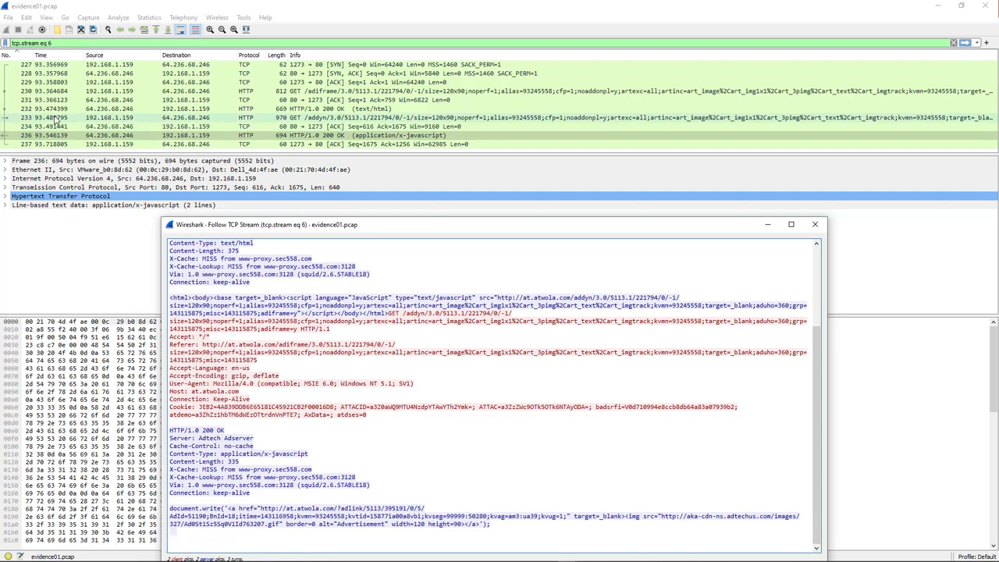
left_click(214, 360)
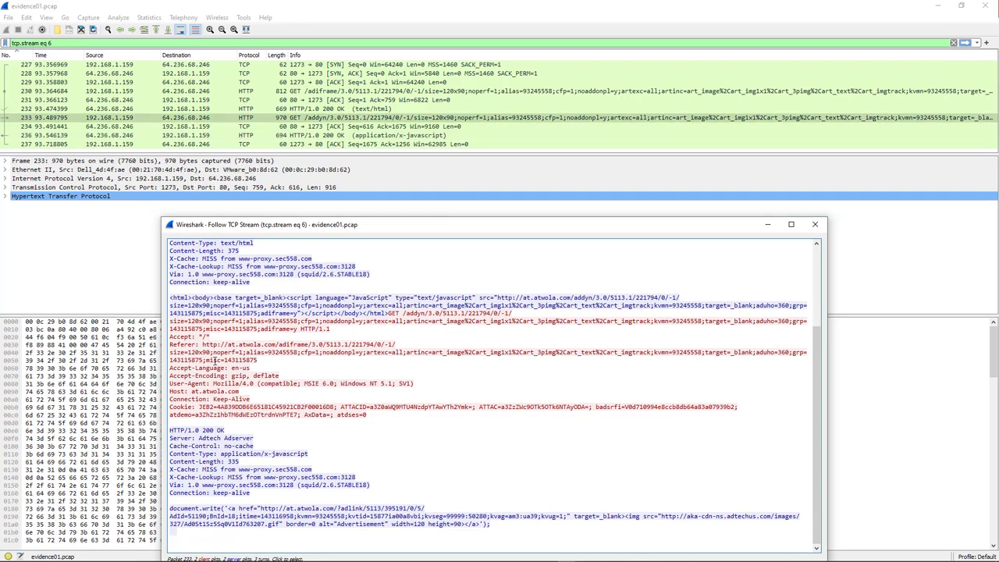
left_click(193, 458)
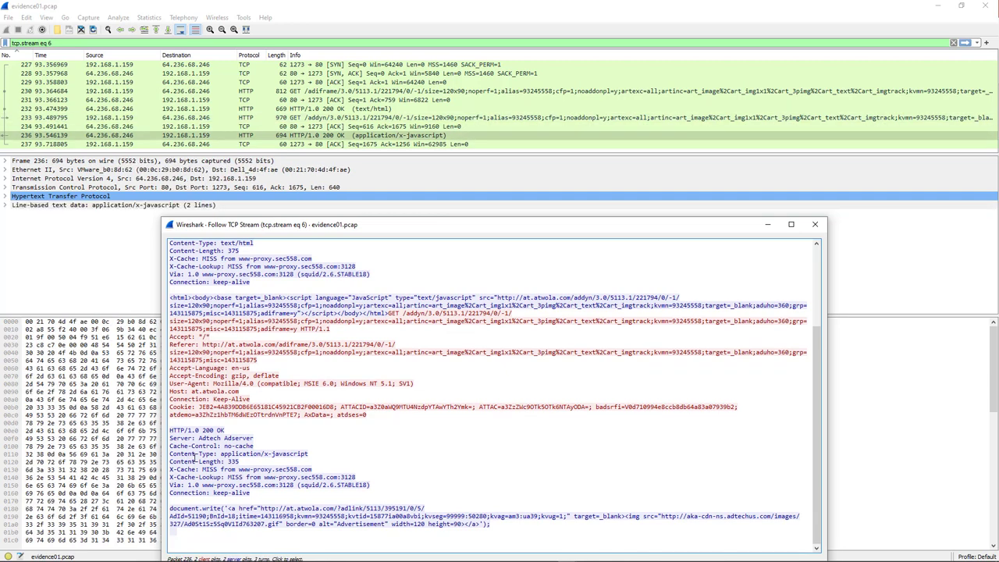
left_click(232, 385)
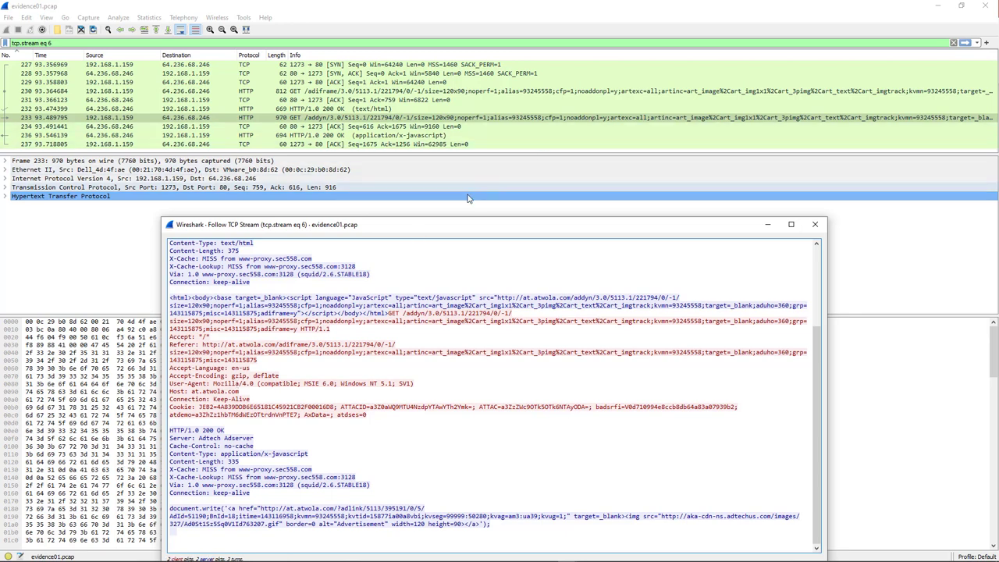
Move the stream window back up and examine the content type, proxy host, HTML body and User-Agent in stream 6.
left_click_drag(439, 227, 507, 118)
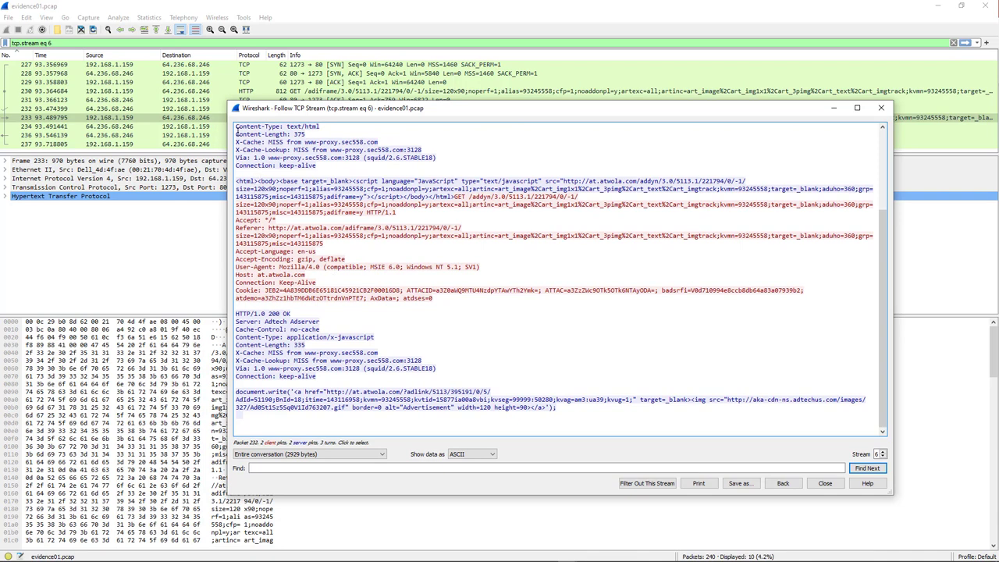
left_click_drag(238, 127, 321, 129)
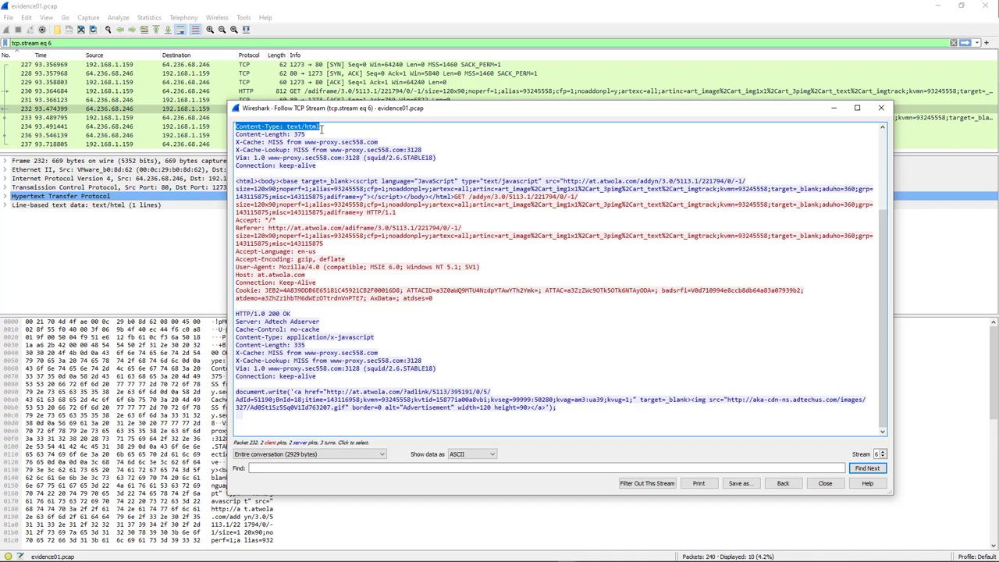
left_click(318, 130)
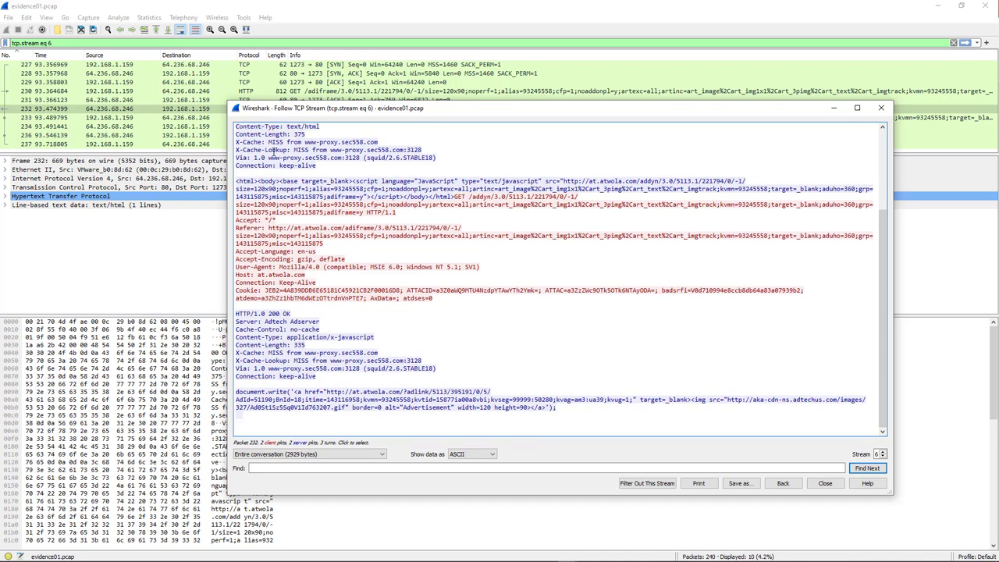
left_click_drag(269, 157, 345, 159)
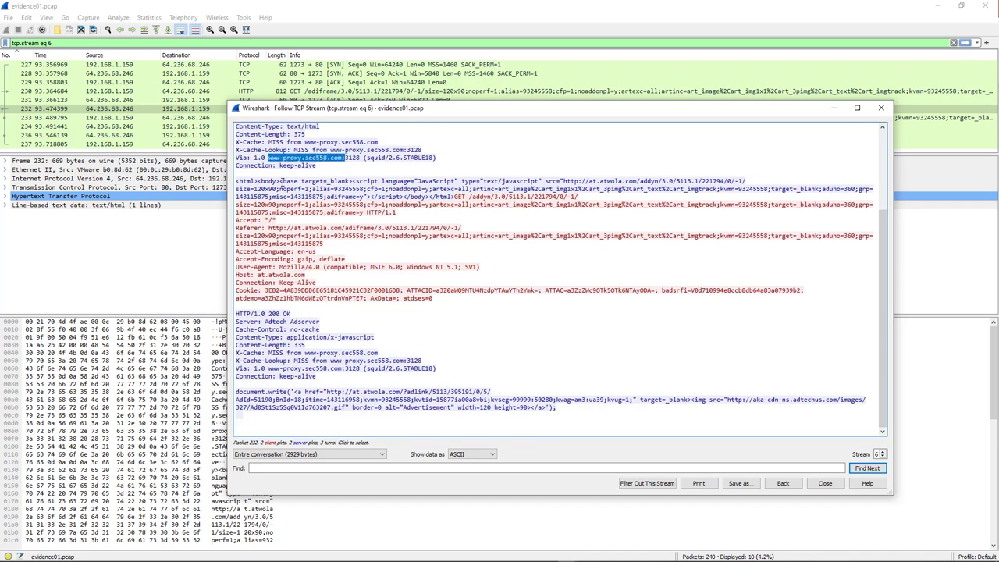
left_click_drag(278, 181, 748, 182)
left_click(347, 242)
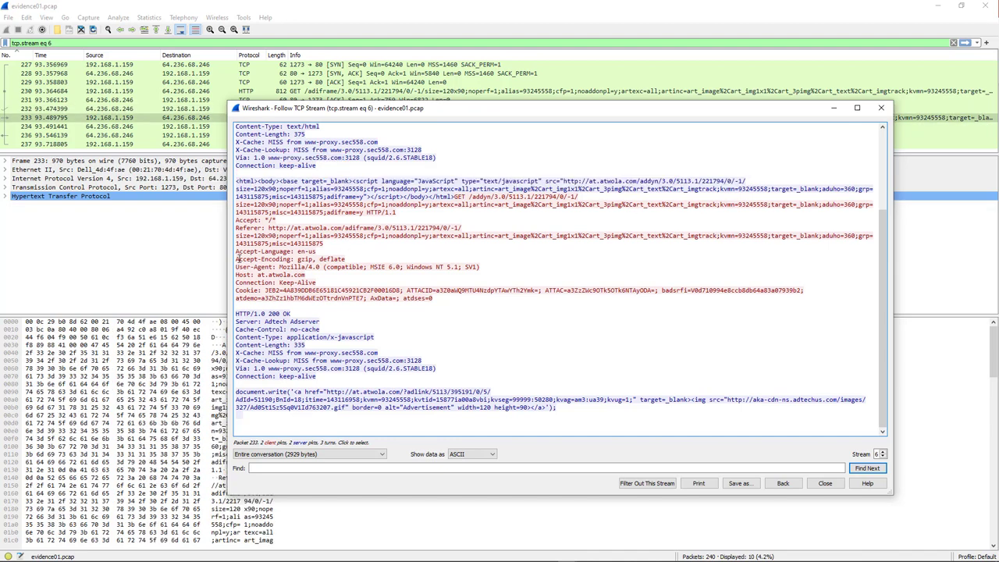
left_click_drag(236, 267, 303, 267)
double_click(295, 266)
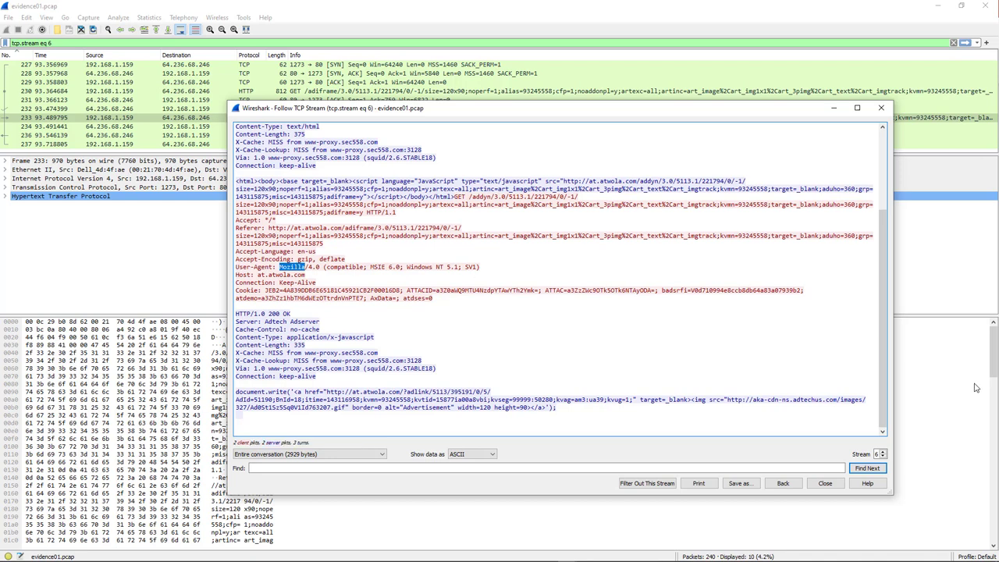
Close the followed TCP stream and remove the tcp.stream eq 6 filter to list all packets from the first one.
left_click(891, 103)
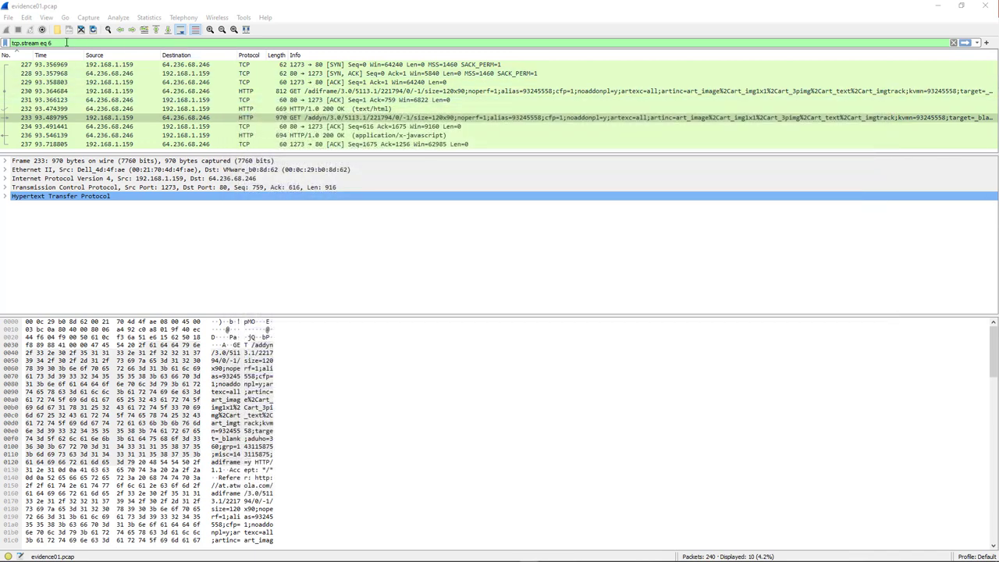
left_click_drag(53, 43, 12, 43)
key("BackSpace")
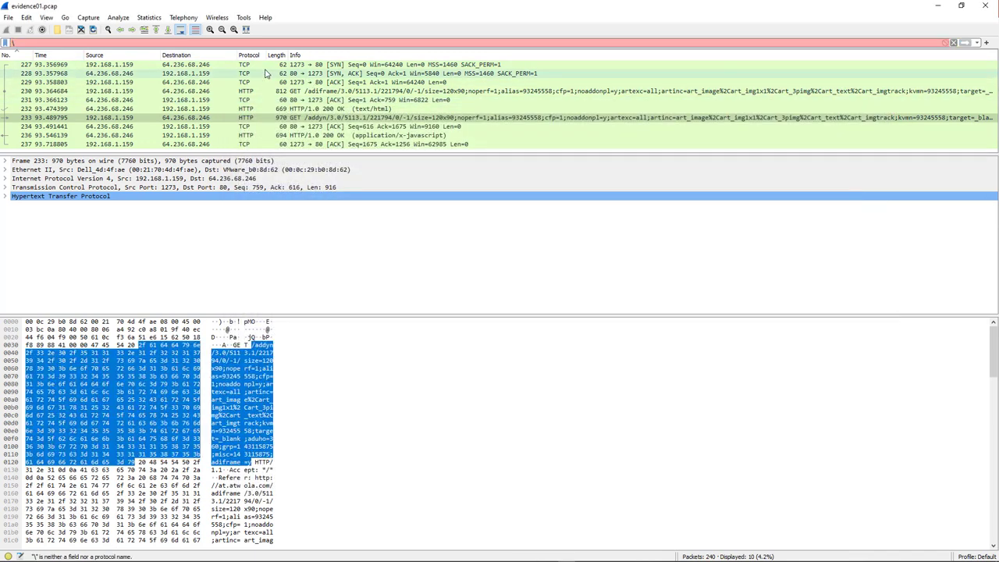
key("Return")
left_click_drag(994, 137, 993, 63)
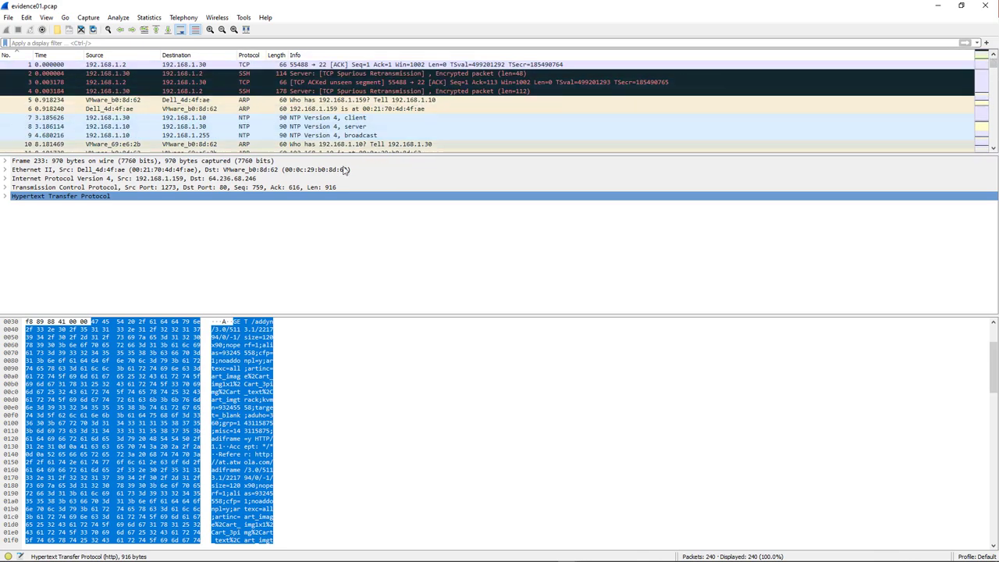
Follow the HTTP stream of packet 233, review the conversation, and close the stream window.
left_click(113, 17)
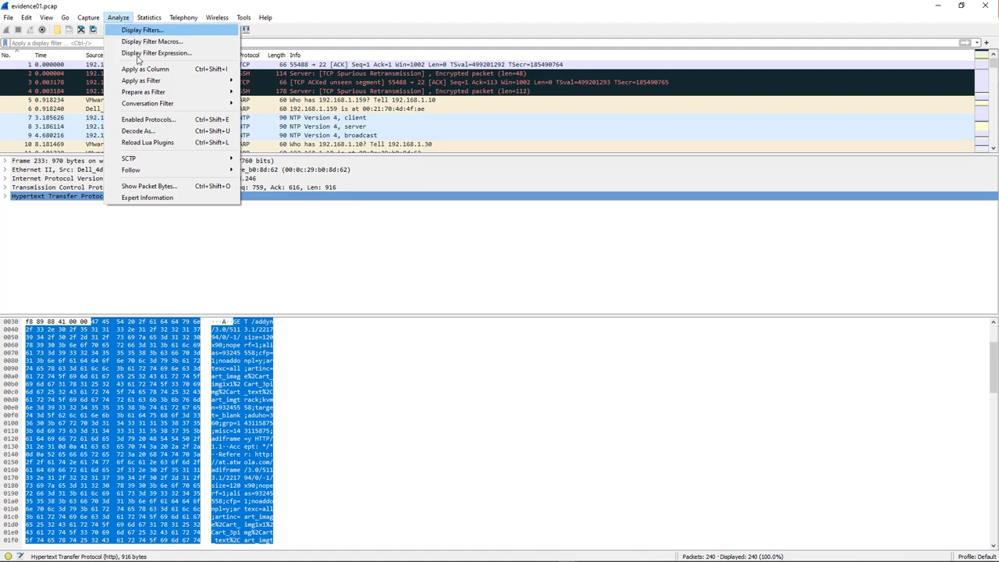
mouse_move(152, 171)
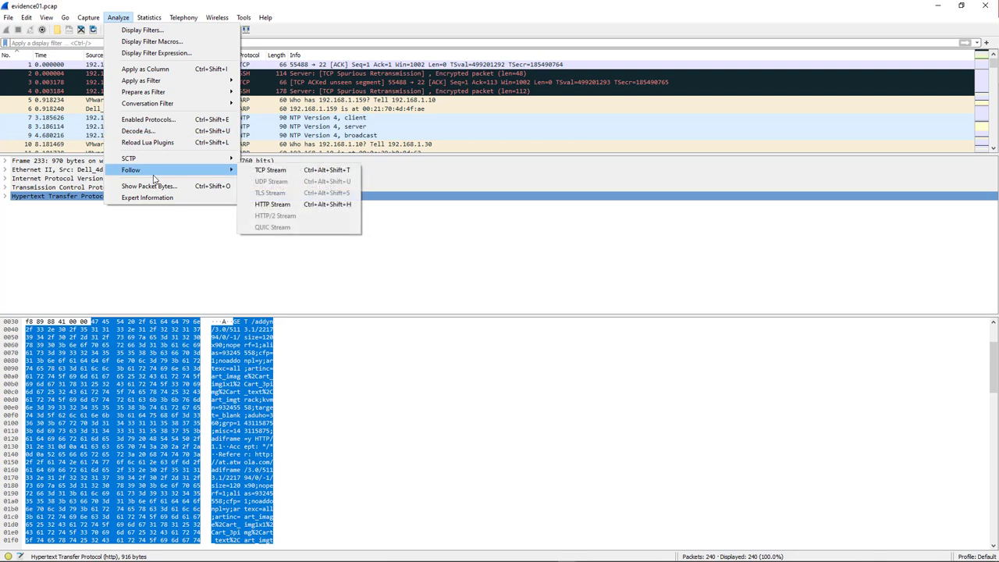
left_click(273, 205)
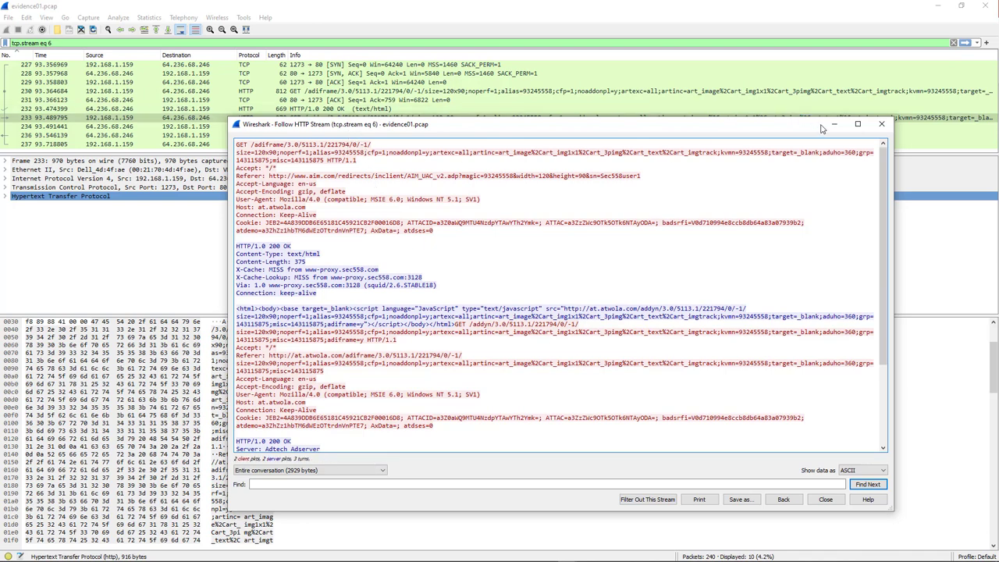
left_click(881, 124)
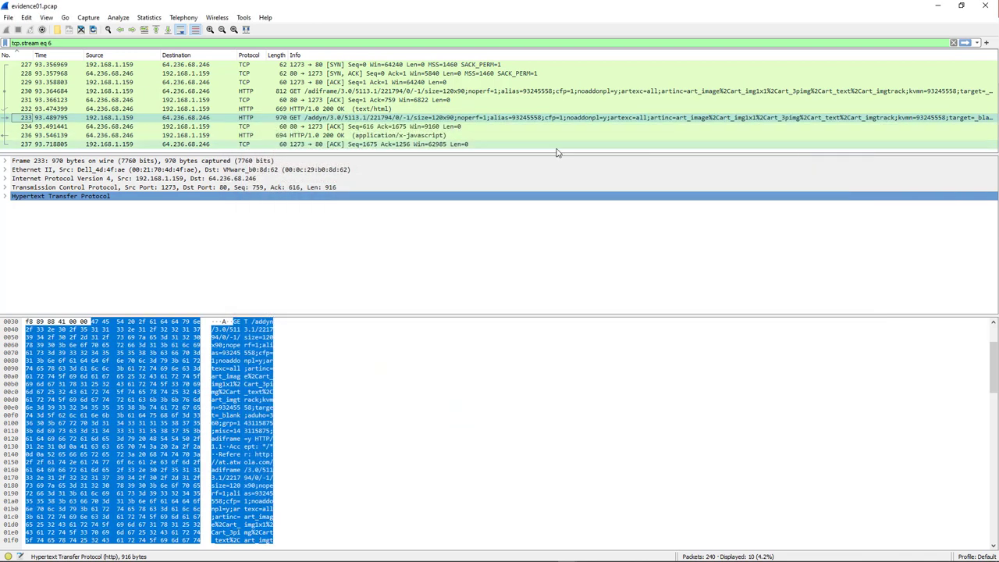
Clear the display filter left by the HTTP stream and select packet 1 at the start of the full list.
left_click_drag(74, 43, 9, 43)
key("BackSpace")
key("Return")
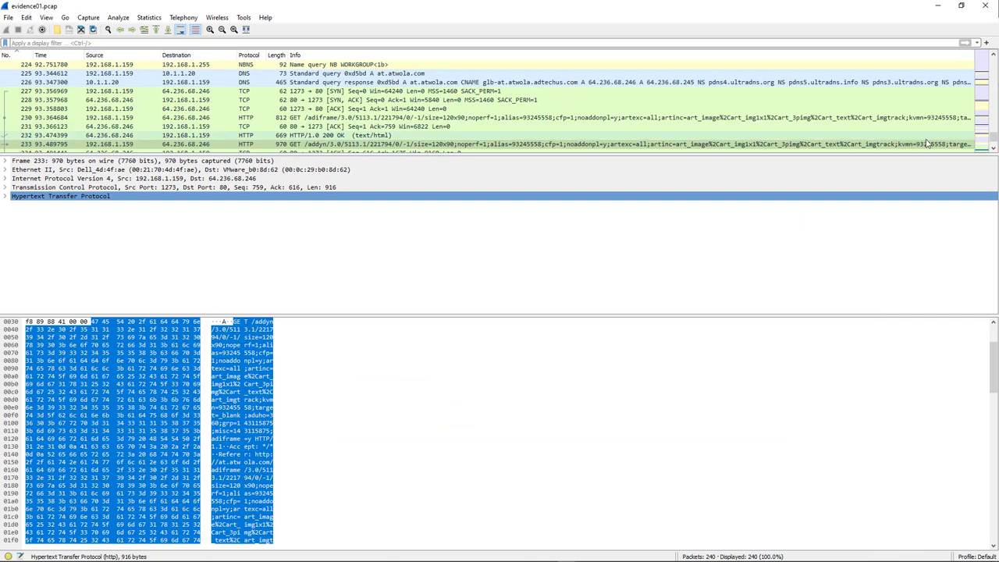
left_click_drag(991, 138, 992, 59)
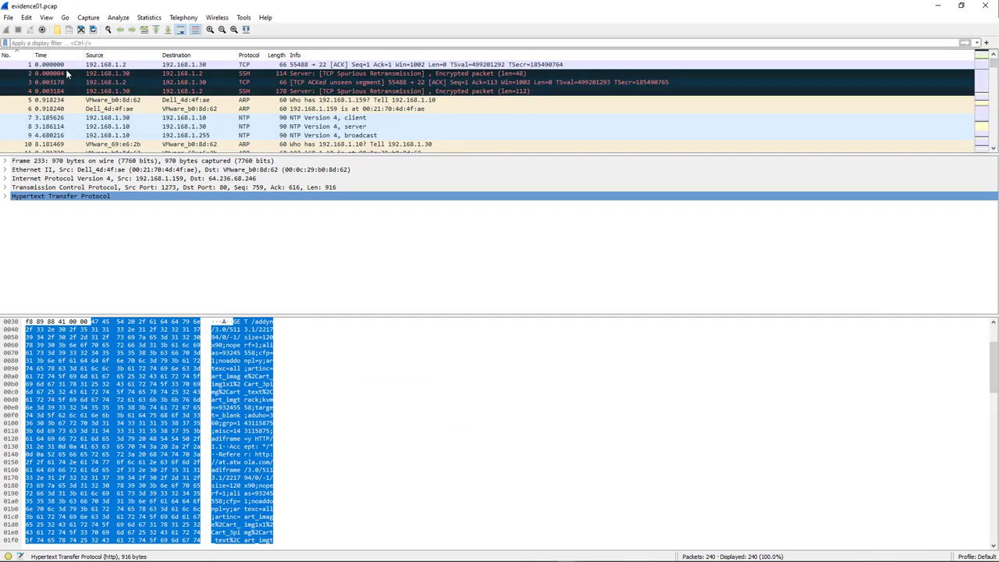
left_click(57, 65)
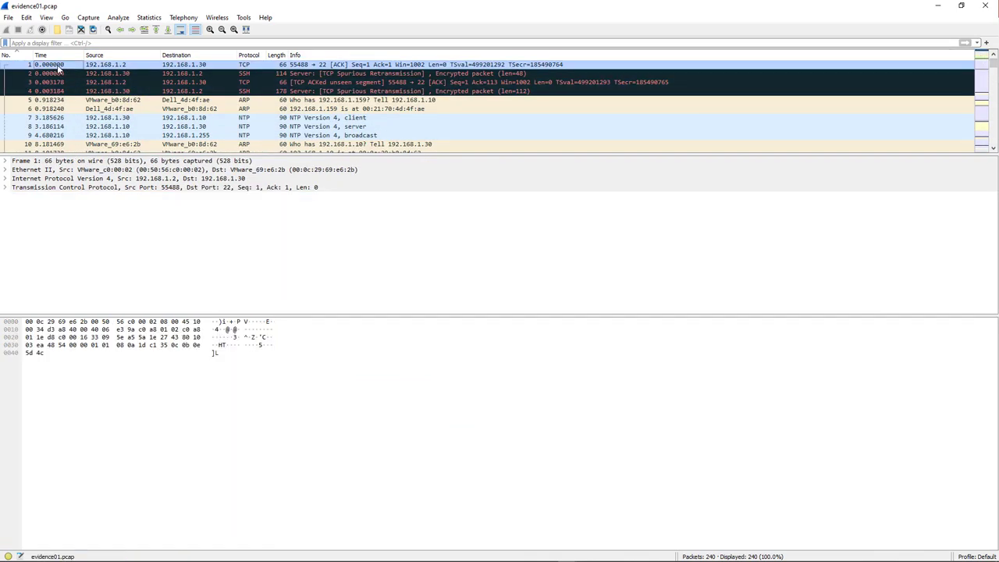
Open the capture file properties, examine the packet times, file hashes and length, and close the window.
left_click(147, 17)
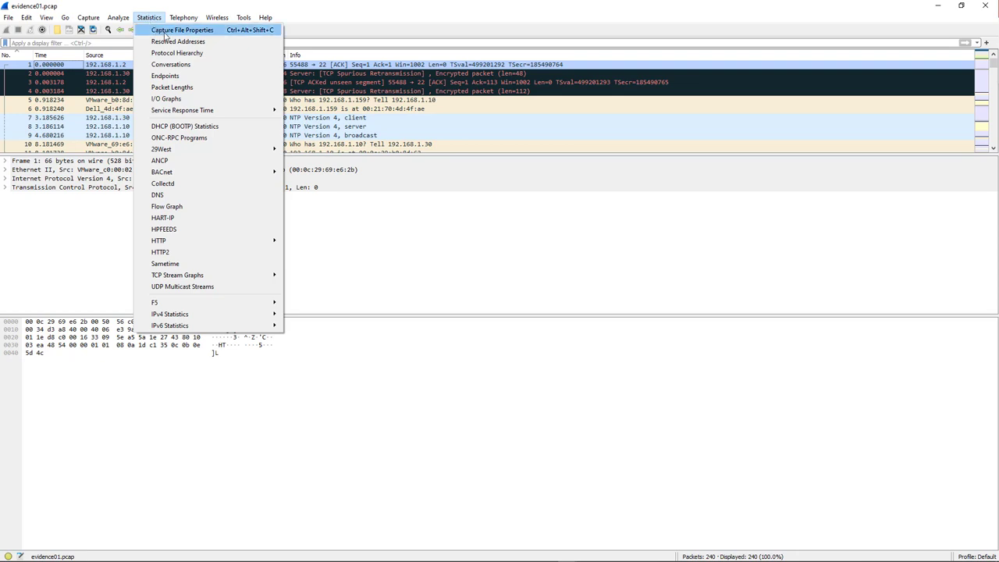
left_click(165, 32)
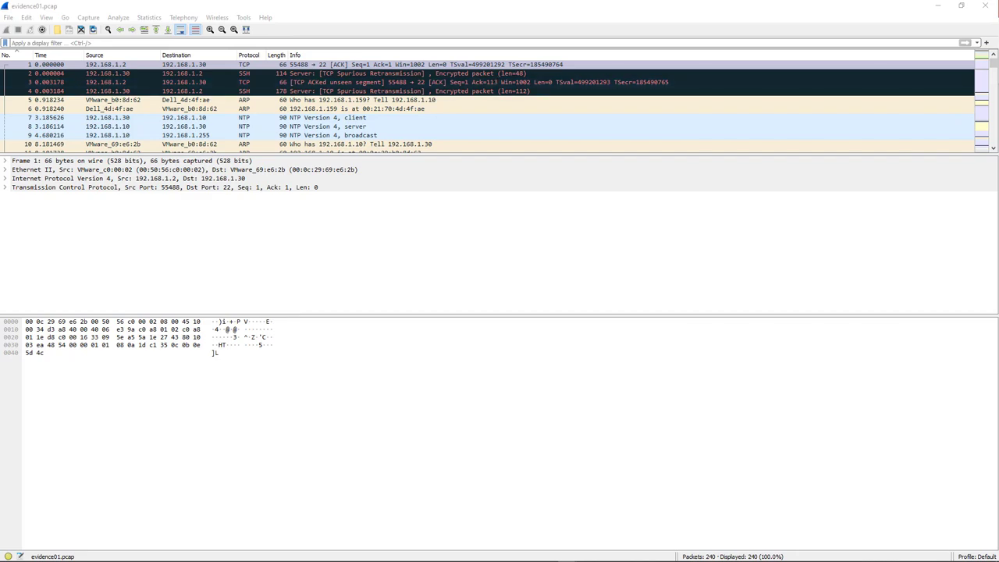
left_click_drag(406, 65, 472, 79)
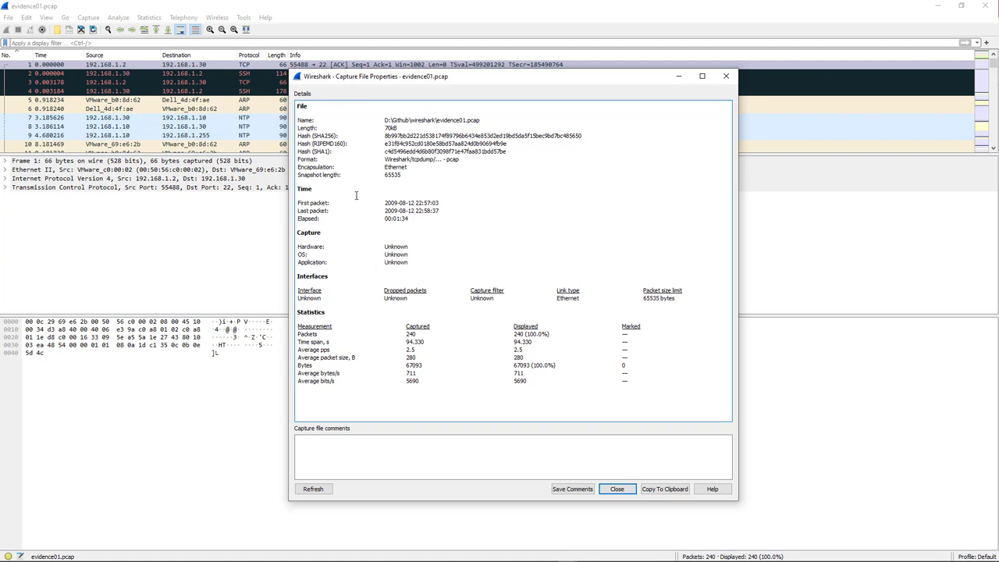
left_click_drag(382, 201, 388, 222)
double_click(412, 143)
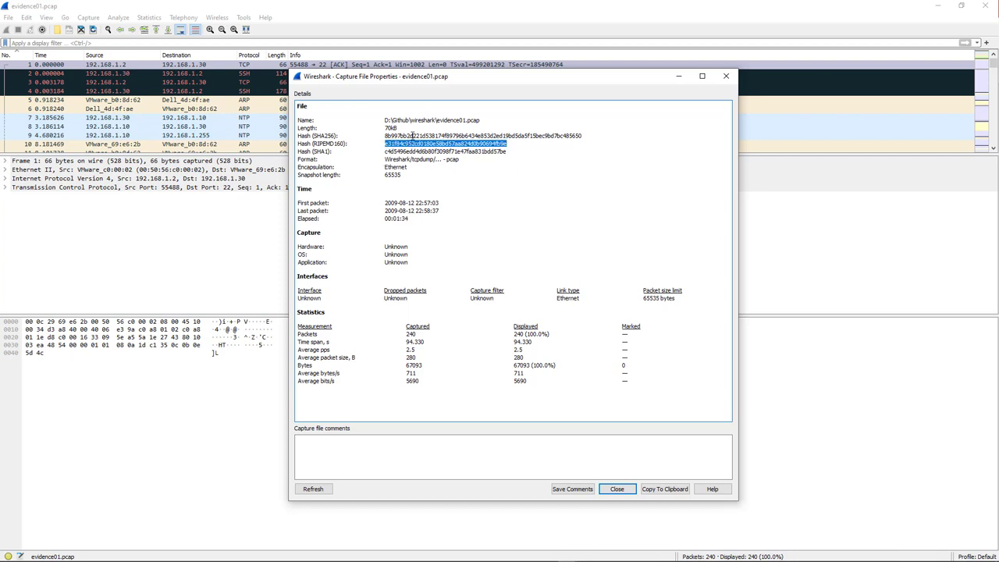
double_click(412, 135)
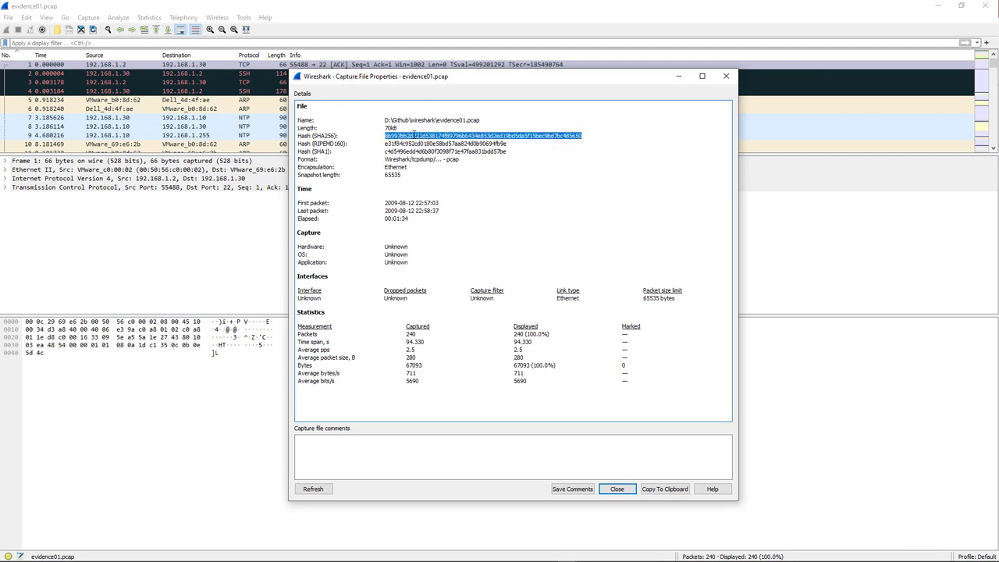
double_click(396, 129)
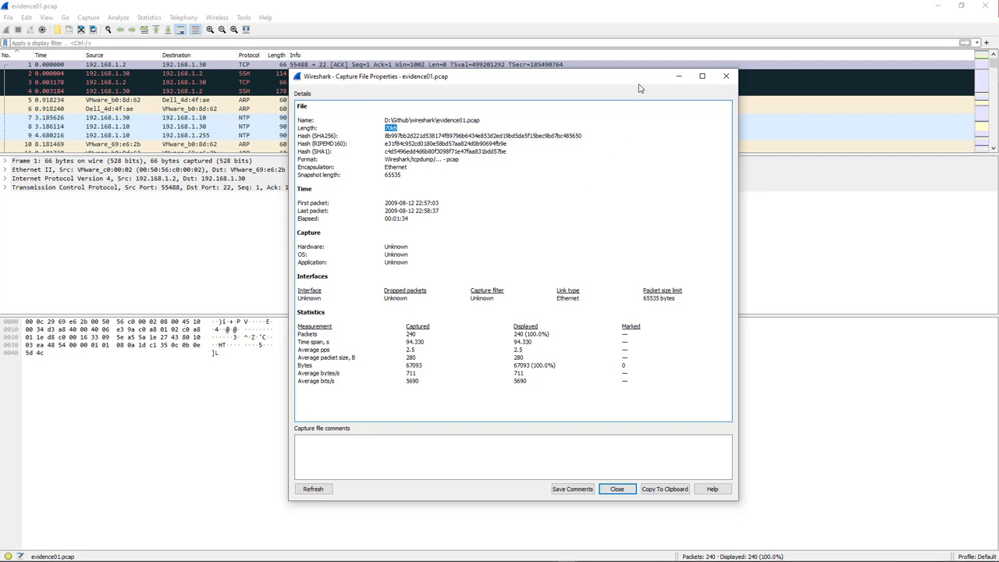
left_click(726, 76)
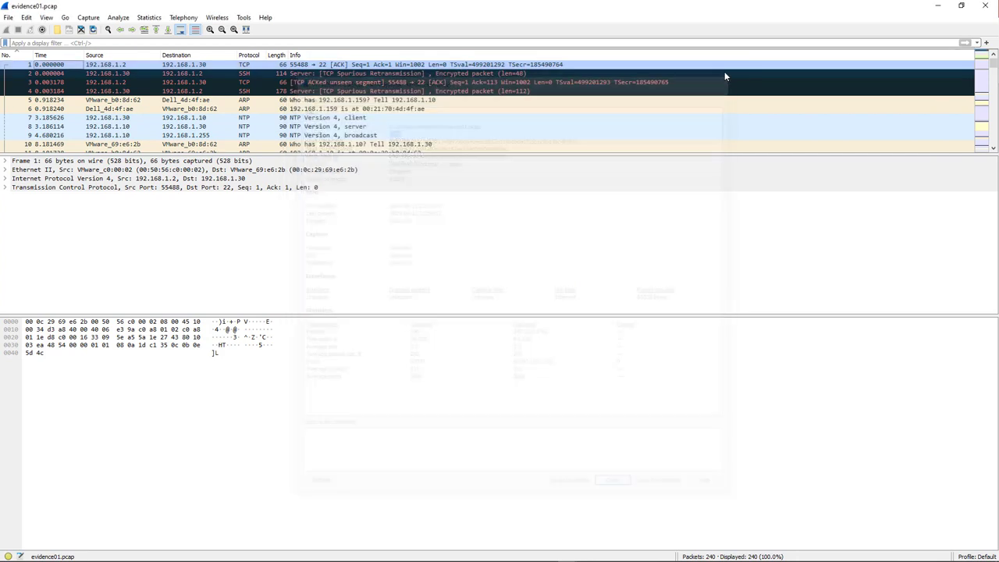
Open the resolved addresses of the capture, look through the host and port lists, and close the window.
left_click(160, 18)
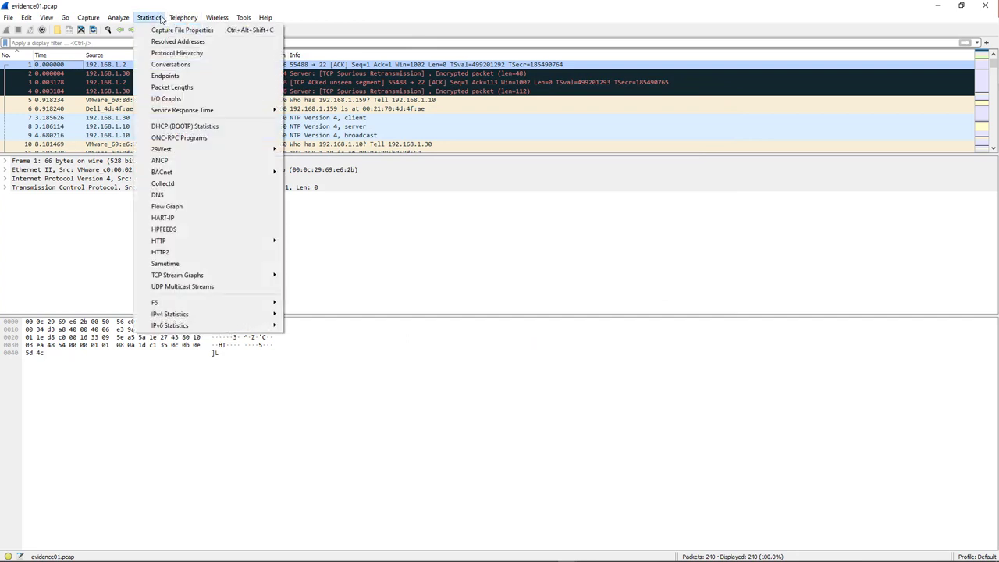
left_click(178, 42)
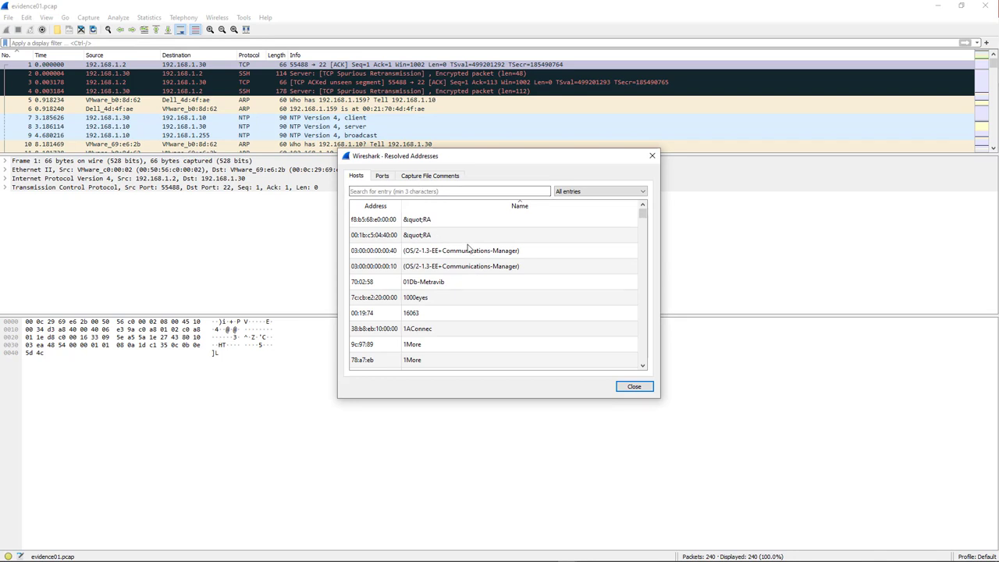
scroll(407, 234, "down", 5)
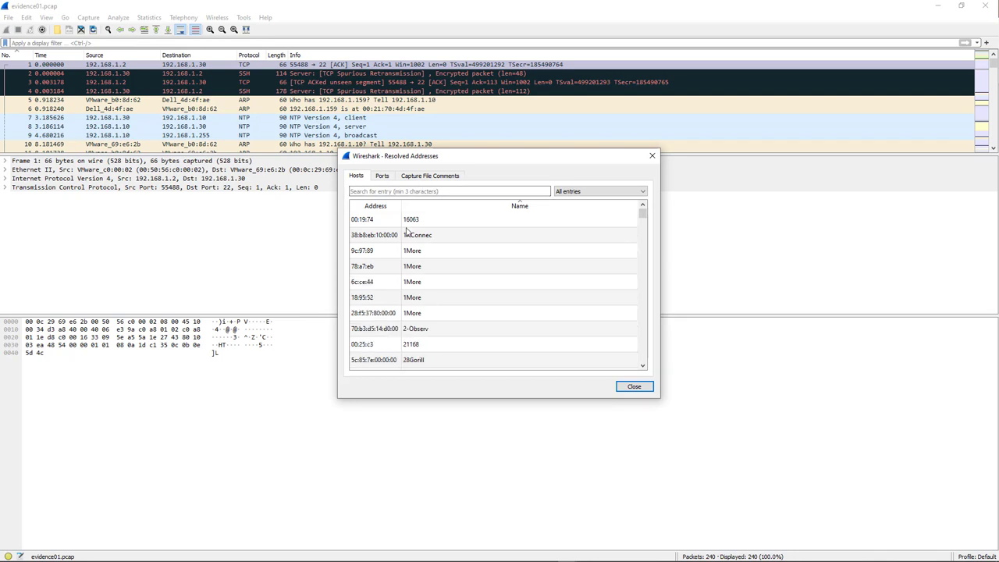
left_click(383, 177)
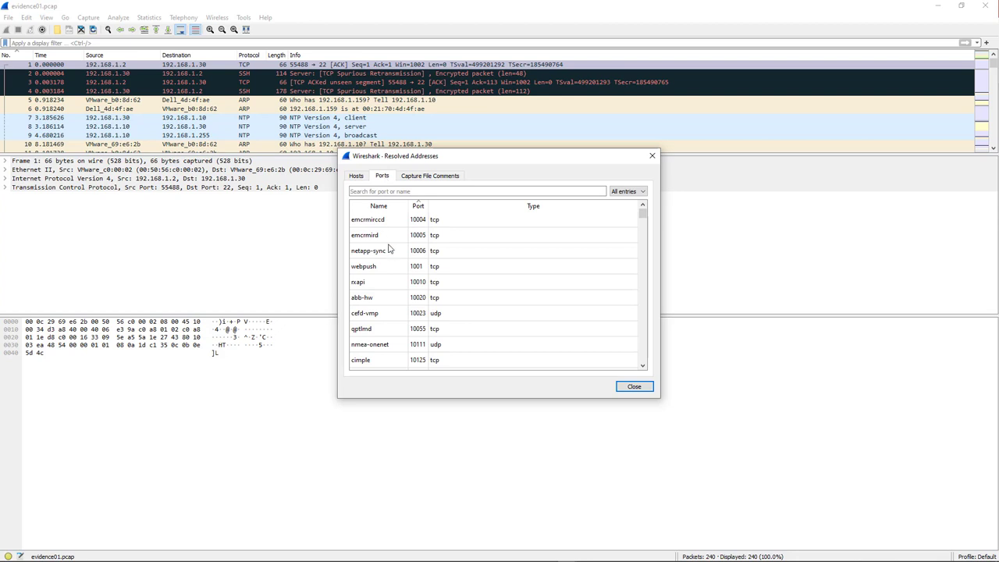
left_click(356, 177)
scroll(397, 224, "down", 15)
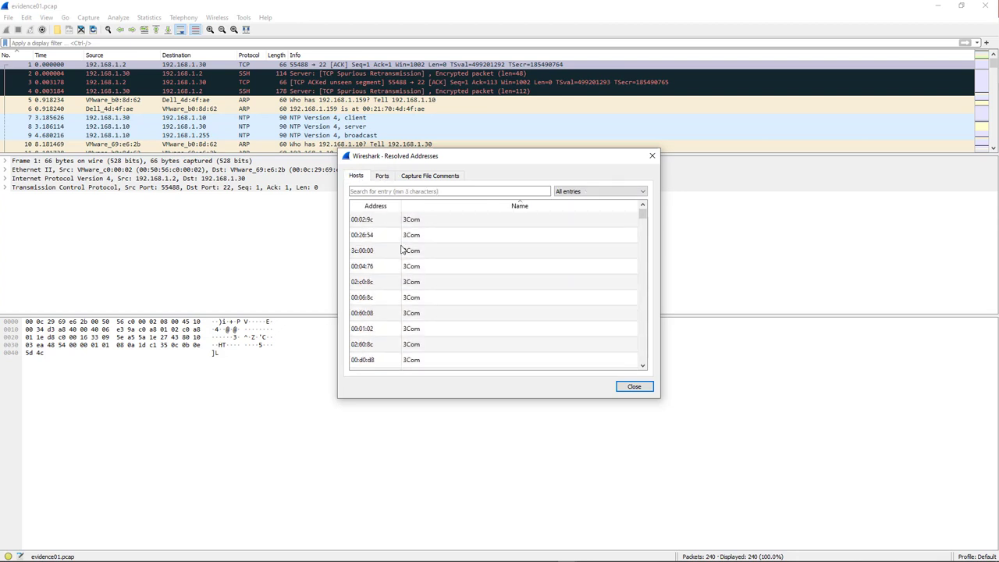
scroll(411, 260, "down", 15)
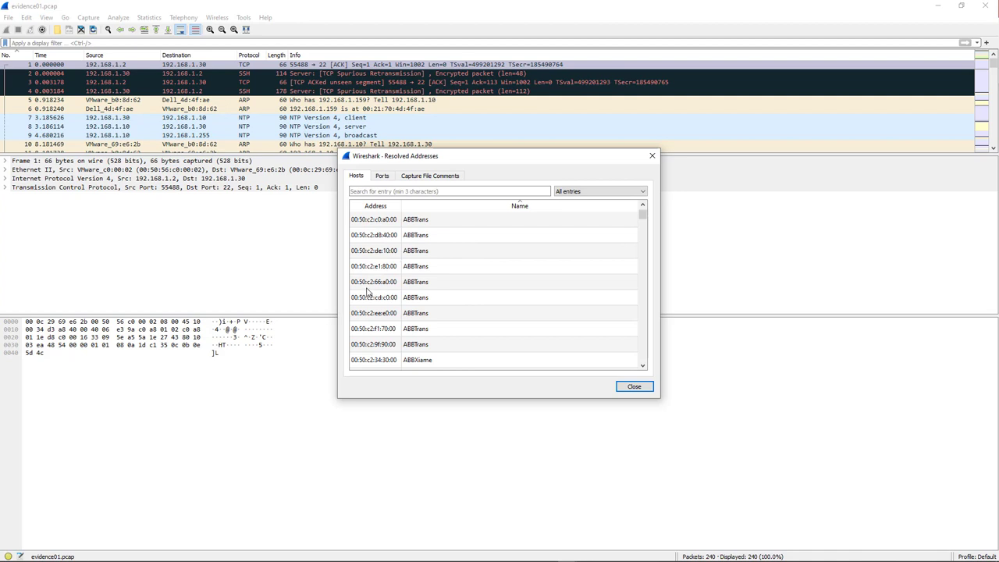
scroll(414, 292, "down", 5)
scroll(429, 300, "up", 20)
left_click(652, 156)
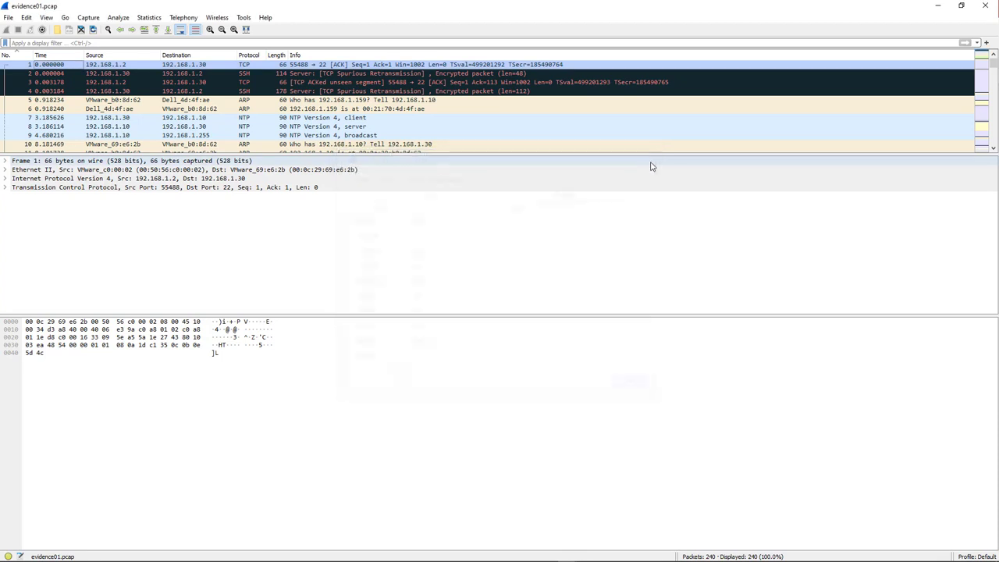
Open the Protocol Hierarchy statistics, enlarge the window to fit all rows and columns, and collapse the tree to the Frame level.
left_click(159, 21)
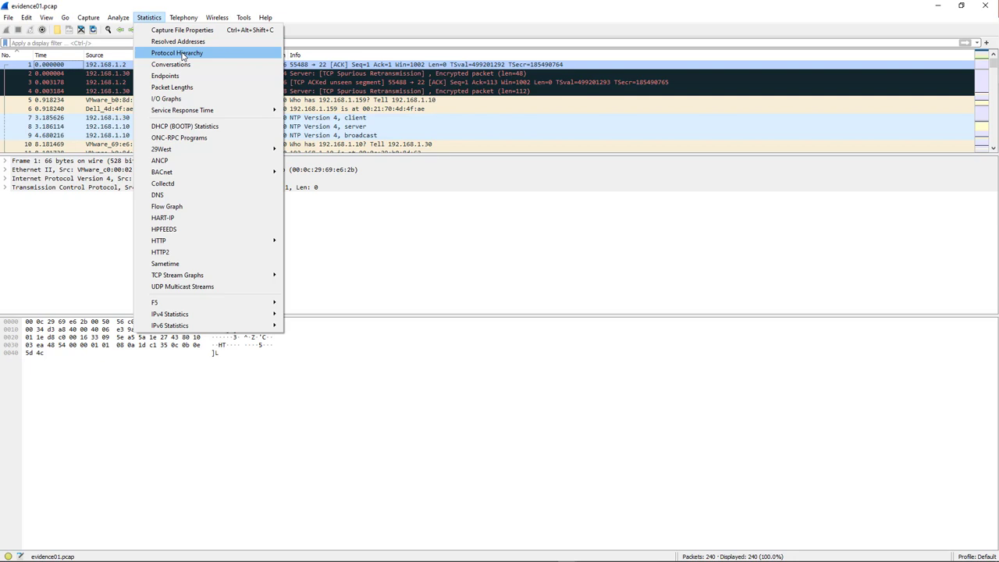
left_click(182, 55)
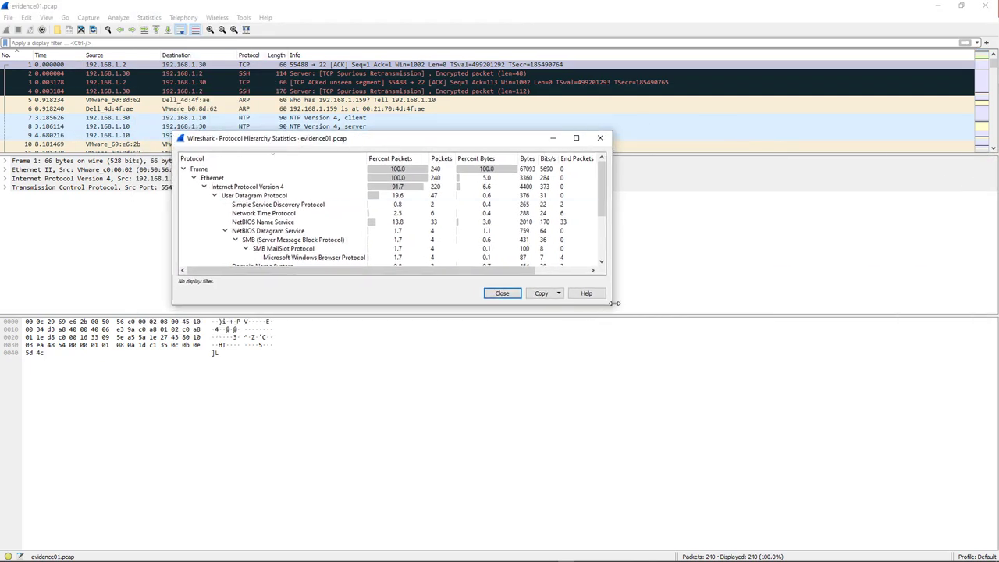
left_click_drag(617, 303, 737, 458)
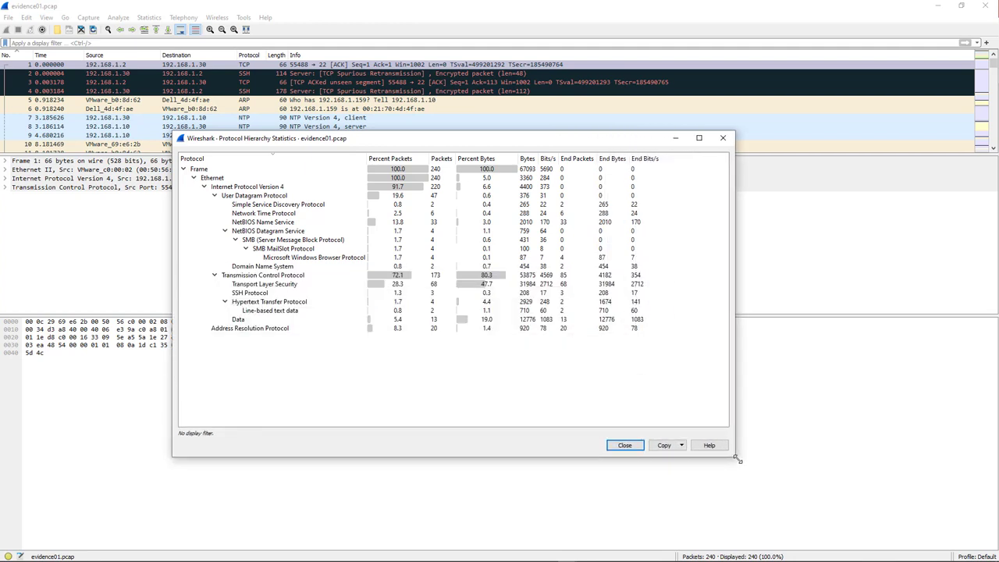
left_click(200, 170)
left_click(186, 170)
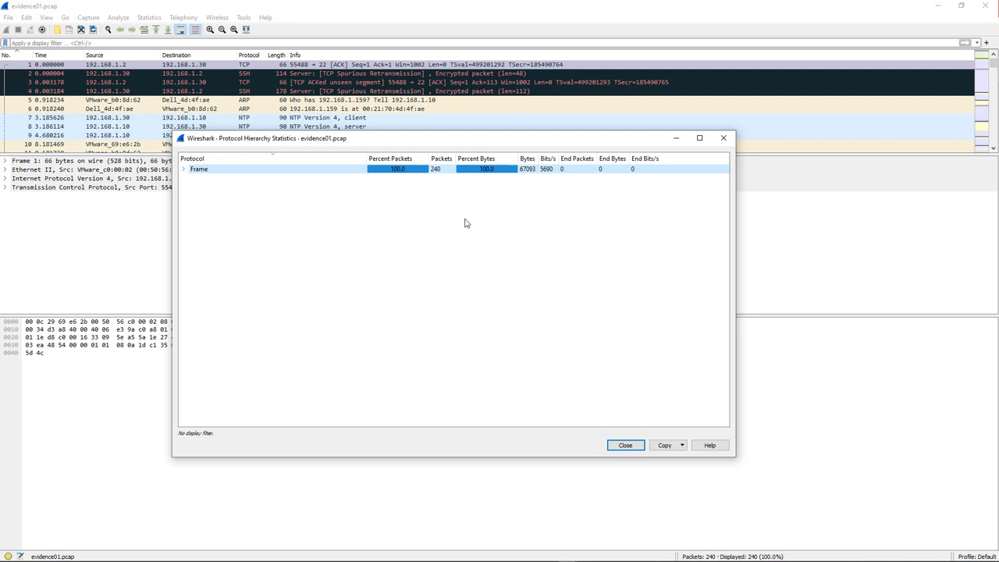
Expand Frame and Ethernet with the IPv4 branch collapsed, and examine the Ethernet, Internet Protocol Version 4 and Address Resolution Protocol rows.
left_click(185, 170)
left_click(192, 178)
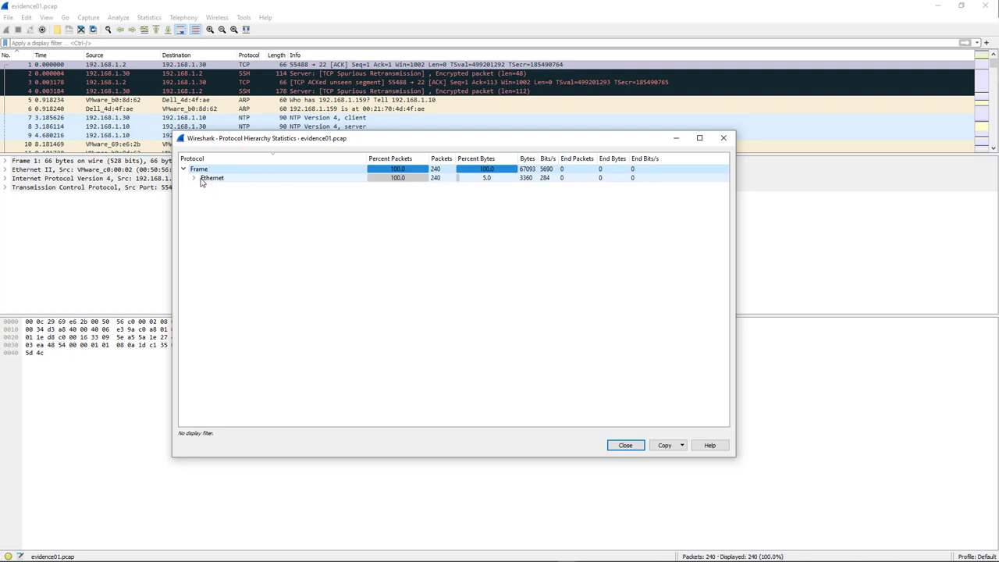
left_click(194, 178)
left_click(203, 187)
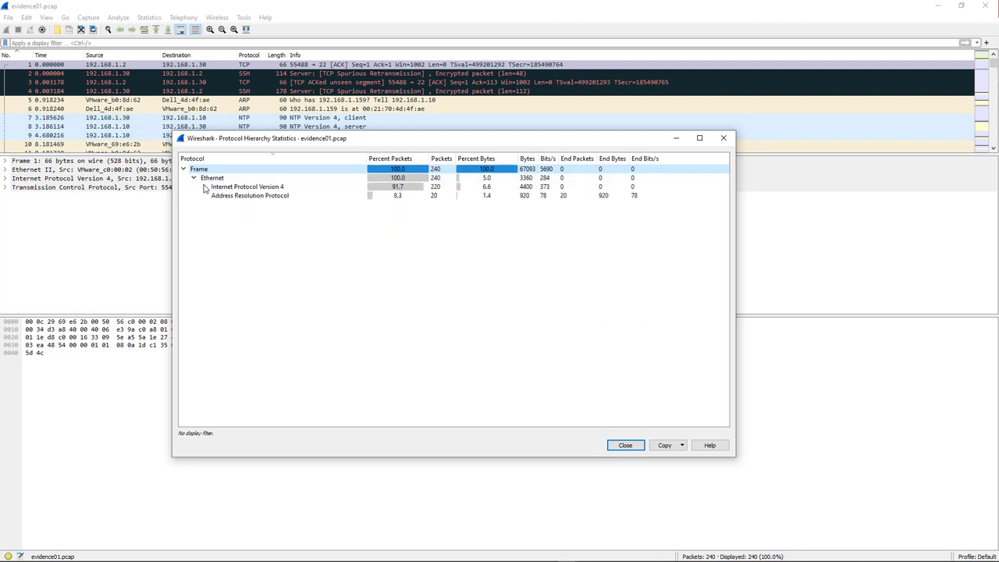
left_click(217, 178)
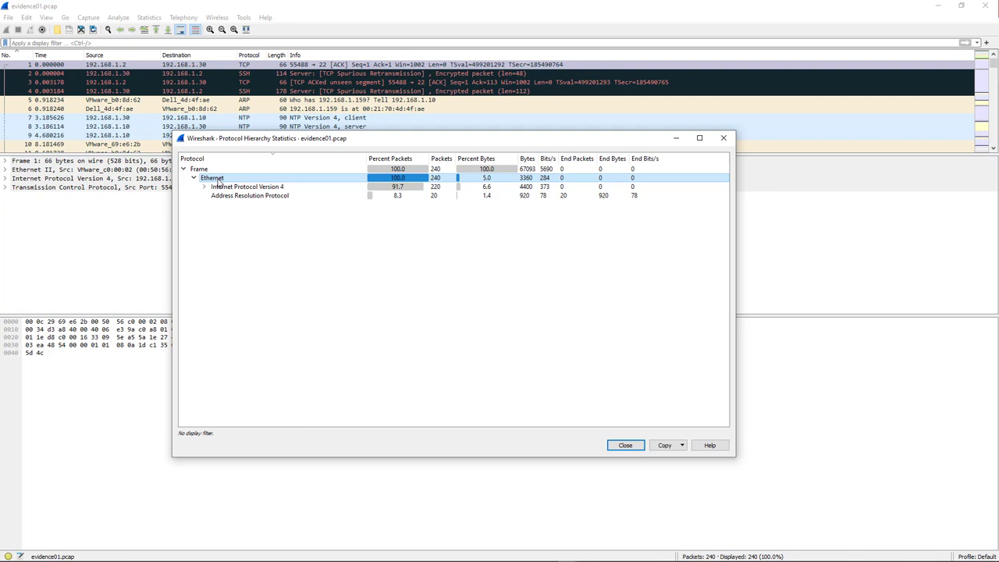
left_click(231, 188)
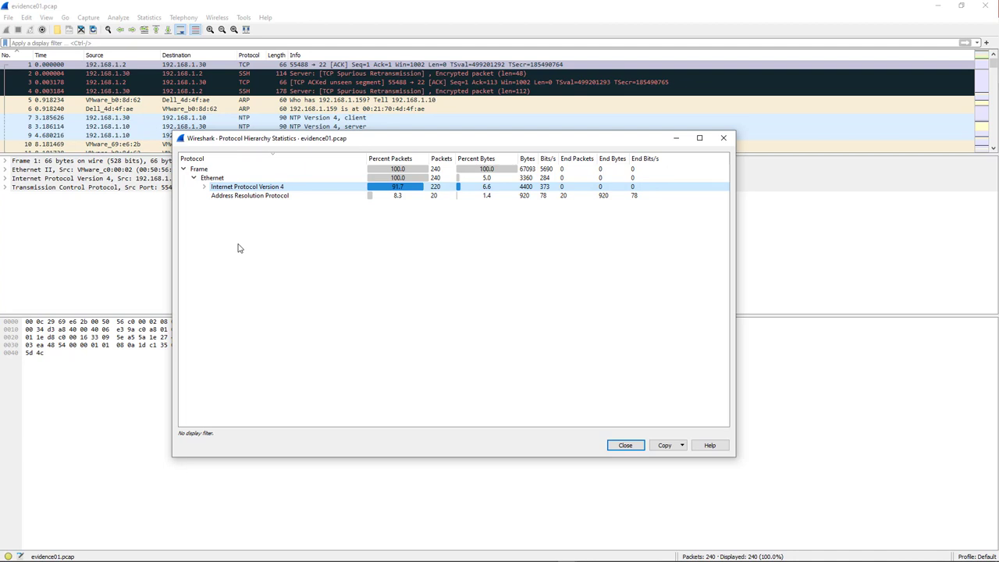
left_click(280, 202)
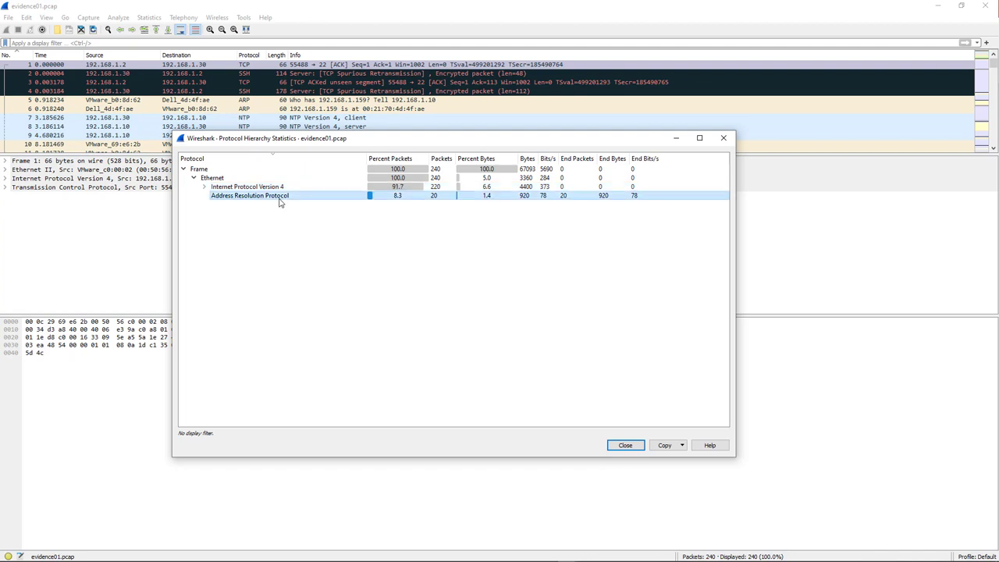
Expand Internet Protocol Version 4, collapse its UDP and TCP branches, and compare the statistics of those two rows.
left_click(206, 188)
left_click(215, 195)
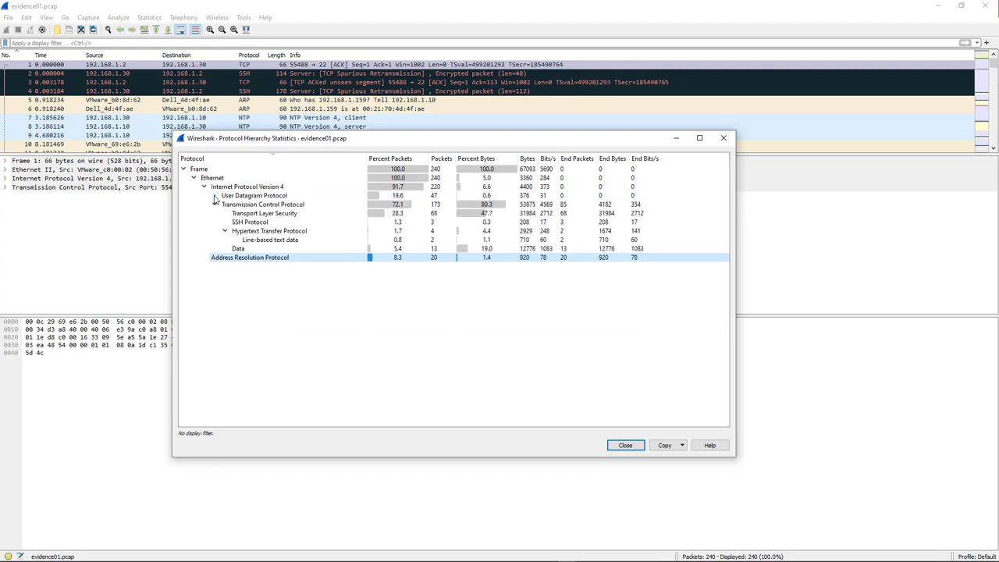
left_click(215, 205)
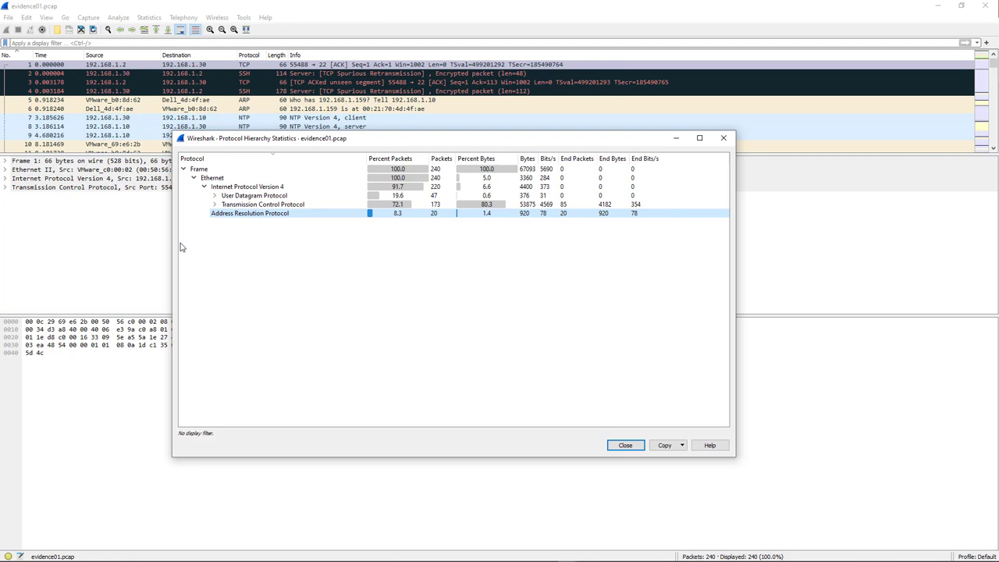
left_click(255, 198)
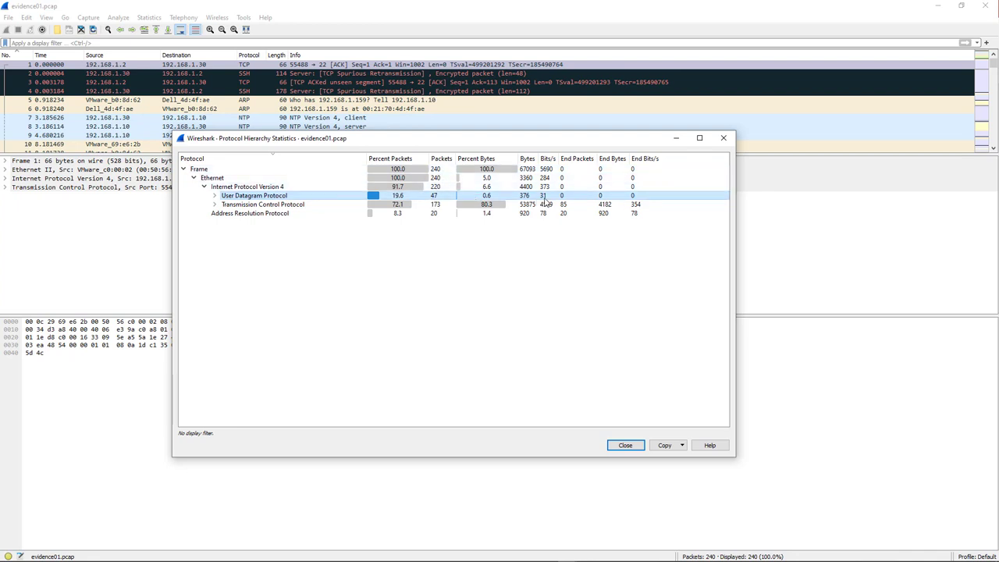
left_click(259, 205)
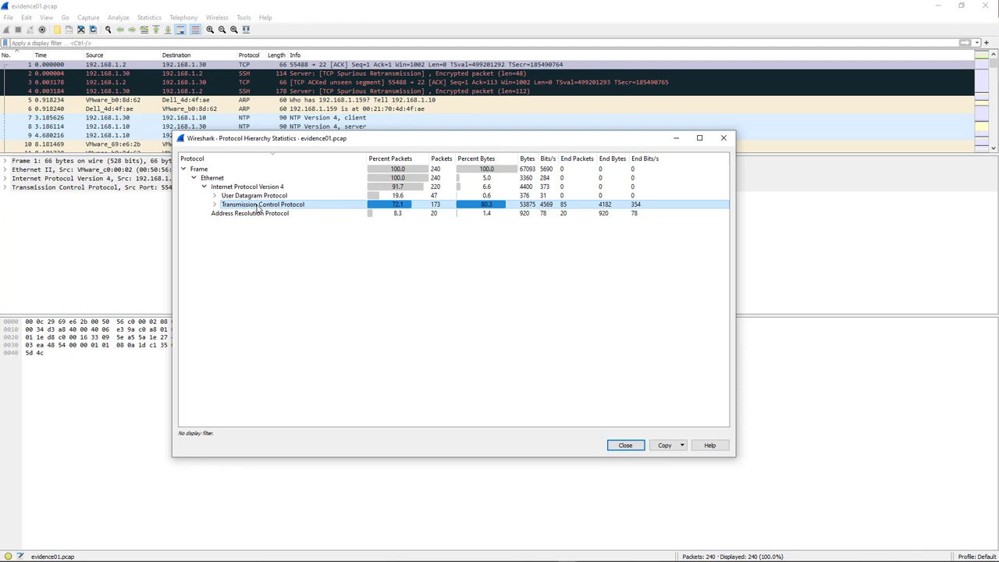
Expand User Datagram Protocol, collapse NetBIOS Datagram Service, and examine the Simple Service Discovery, NetBIOS Name Service and Domain Name System rows.
left_click(216, 196)
left_click(225, 231)
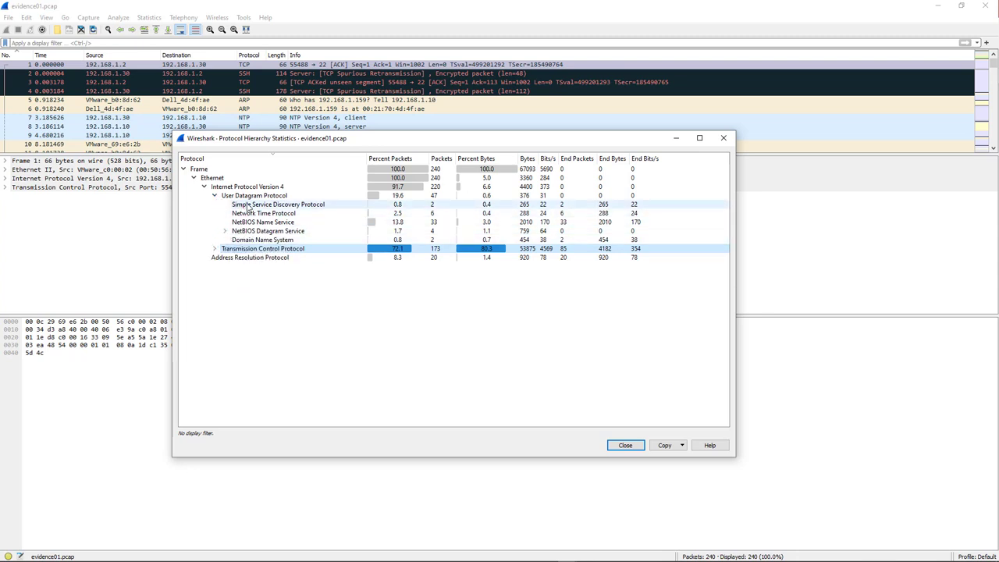
left_click(249, 206)
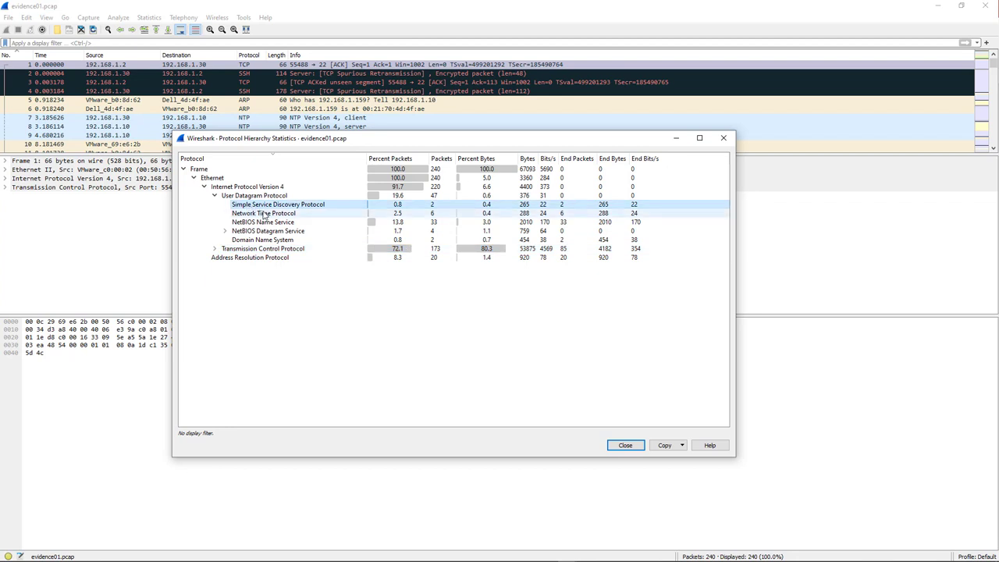
left_click(273, 222)
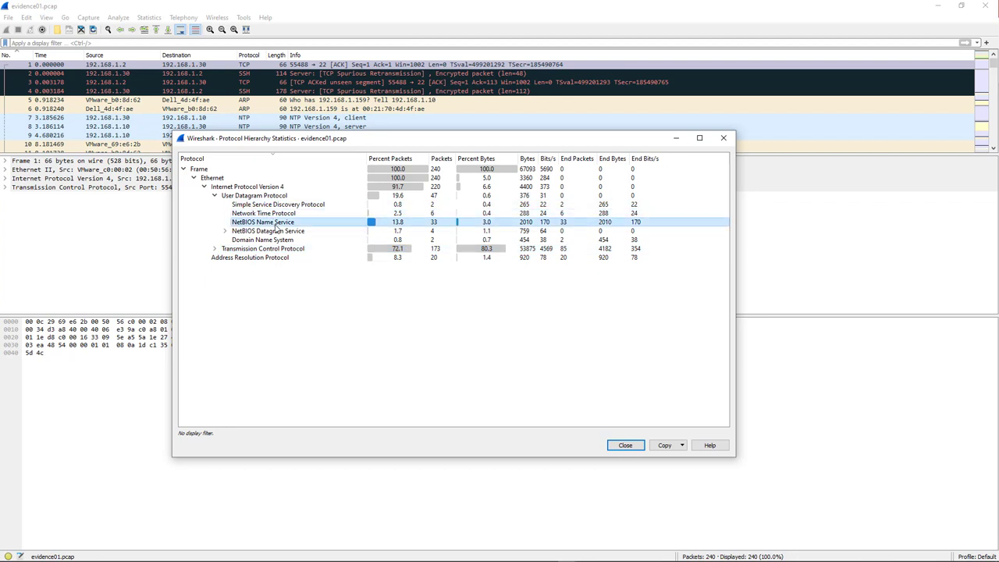
left_click(272, 241)
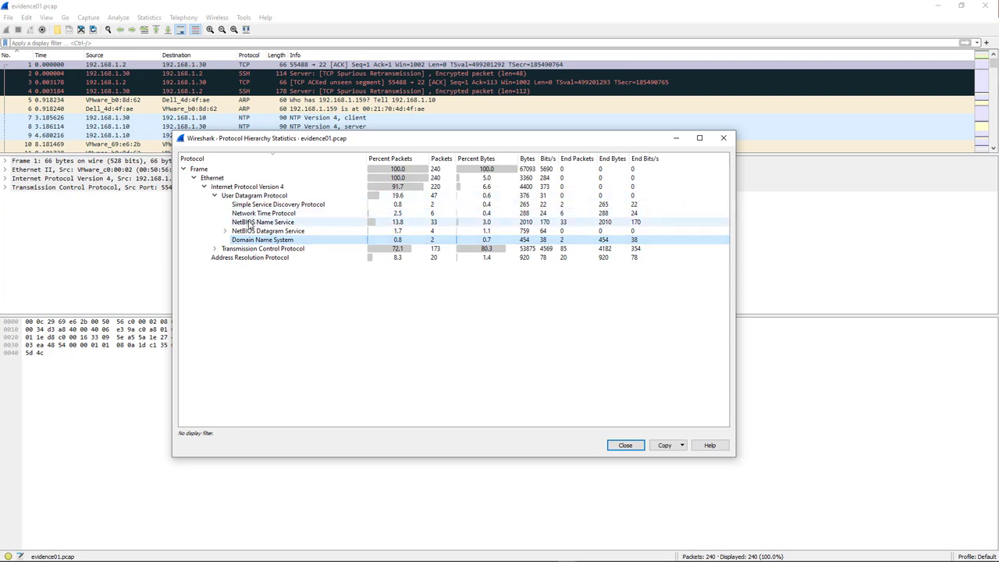
left_click(251, 225)
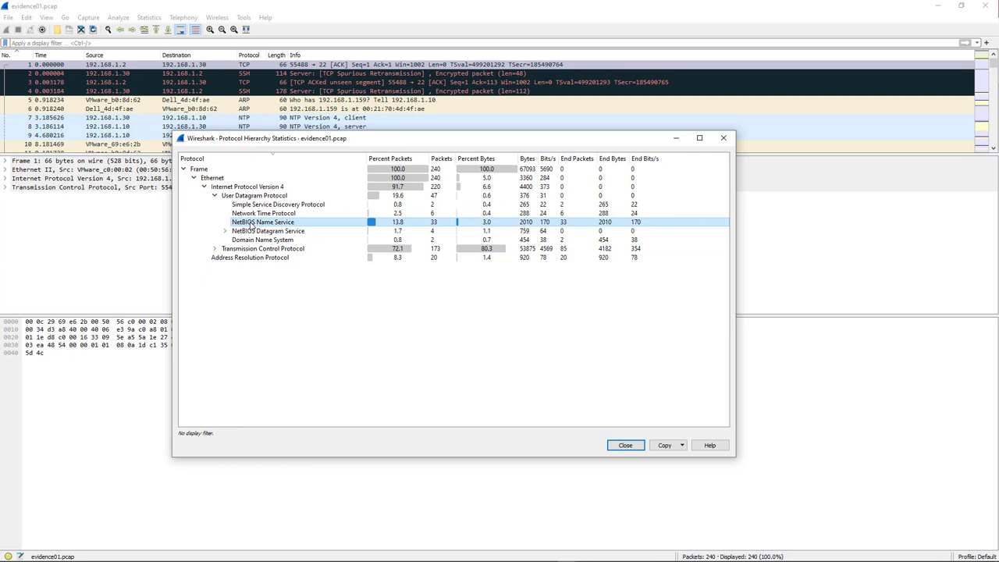
Collapse the UDP branch, expand Transmission Control Protocol with HTTP collapsed, and review the TLS, SSH, HTTP and Data rows.
left_click(215, 196)
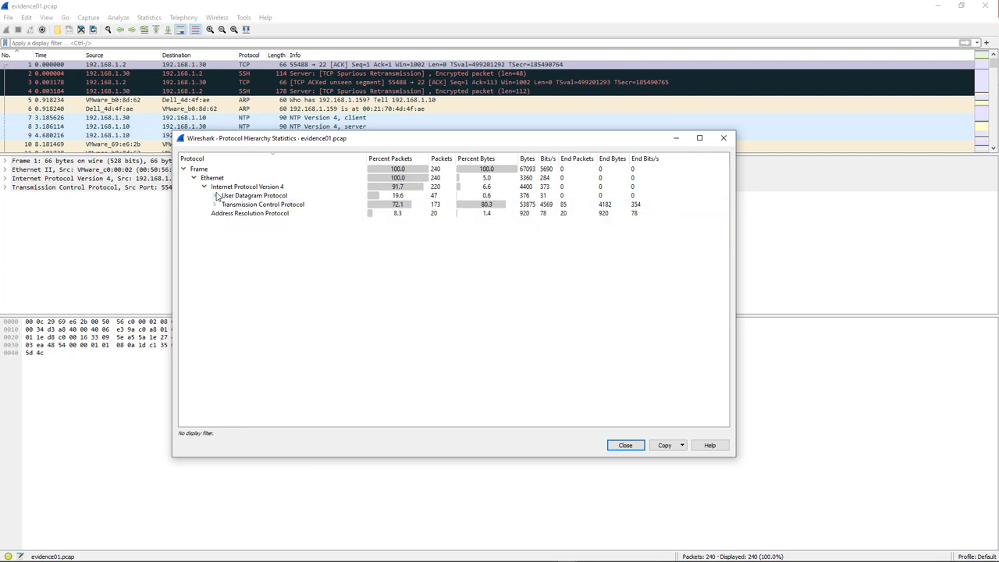
left_click(217, 205)
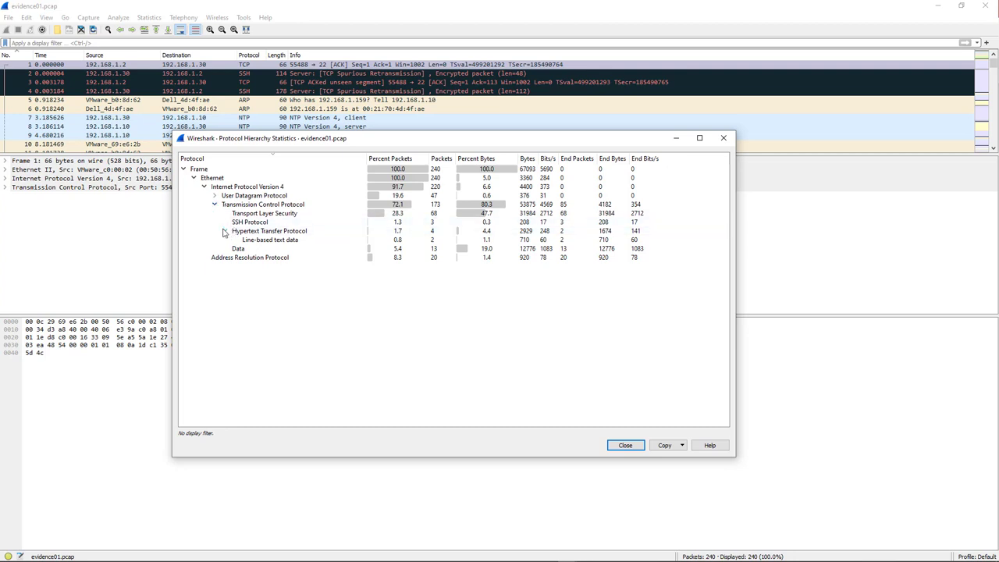
left_click(225, 232)
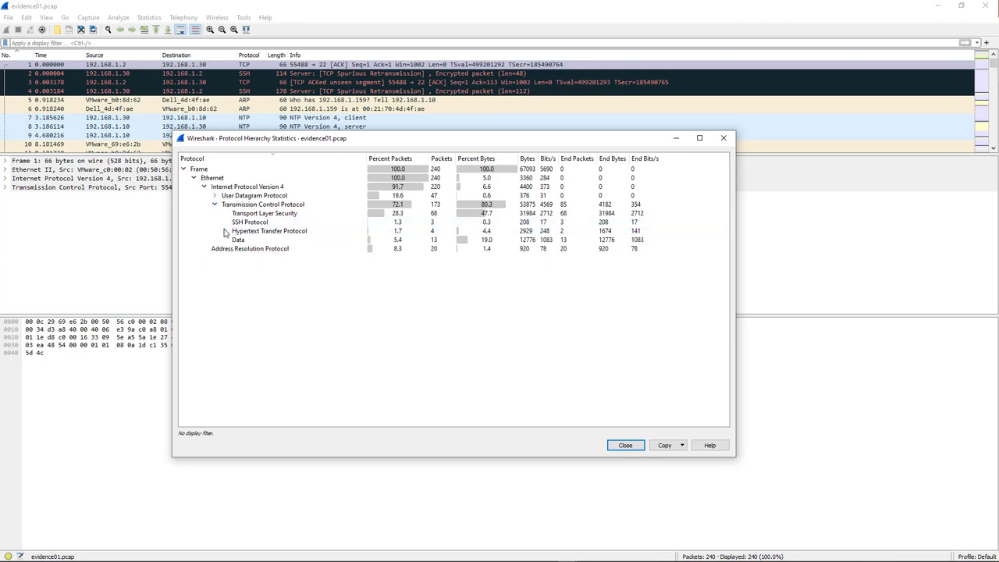
left_click(279, 218)
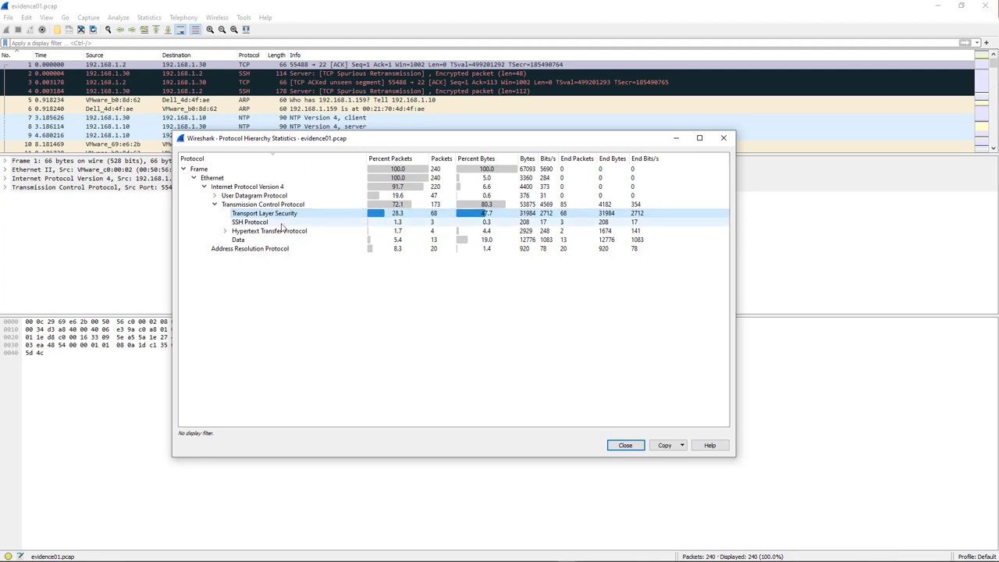
left_click(280, 224)
left_click(281, 232)
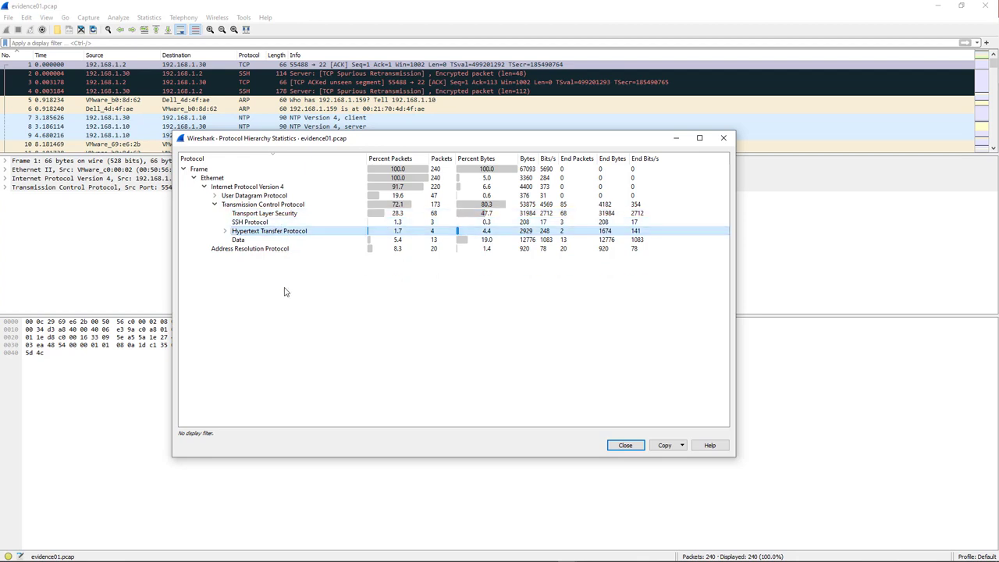
left_click(281, 239)
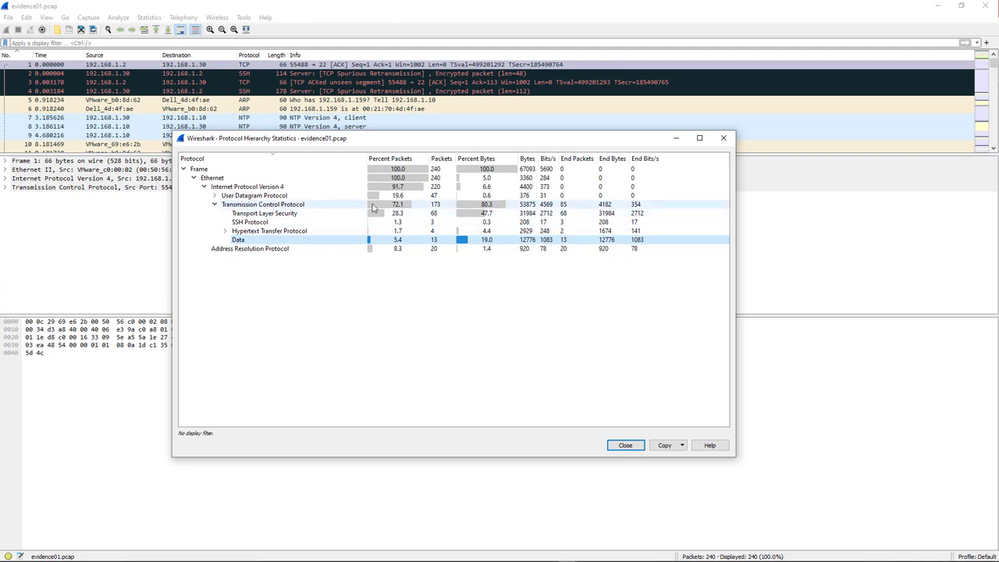
Compare the TCP and Transport Layer Security packet counts, and expand Hypertext Transfer Protocol to examine its row and line-based text data.
left_click(402, 204)
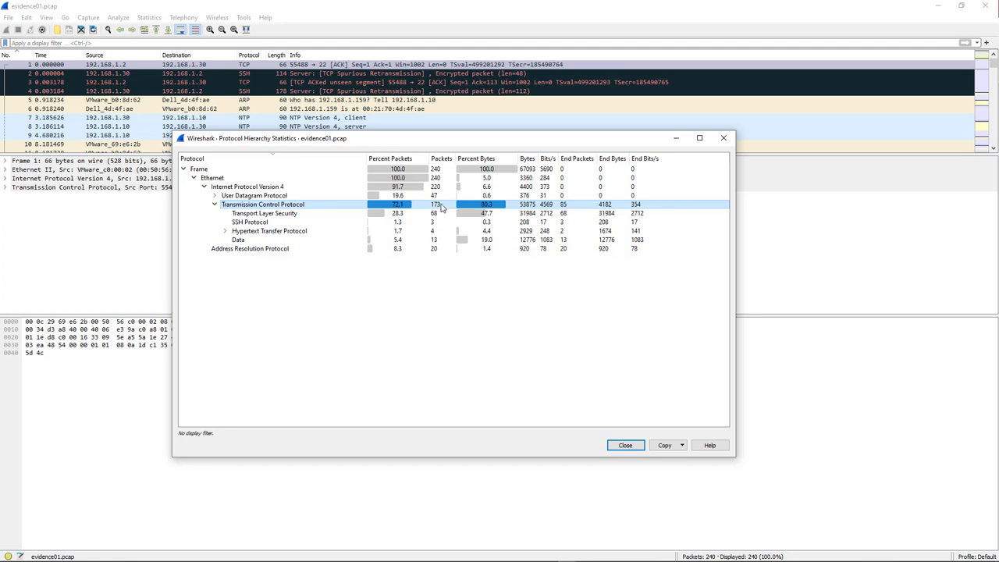
left_click(435, 215)
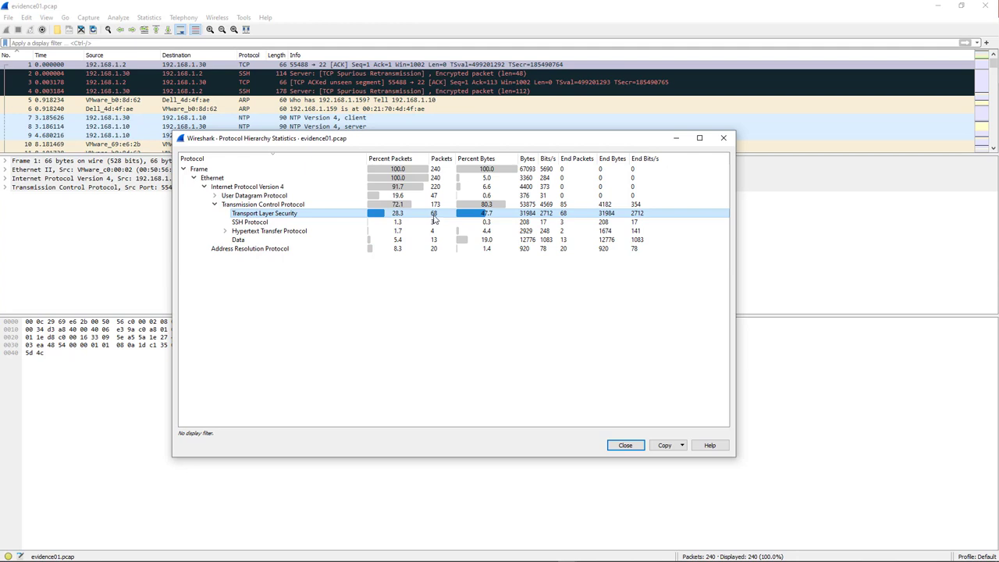
left_click(226, 231)
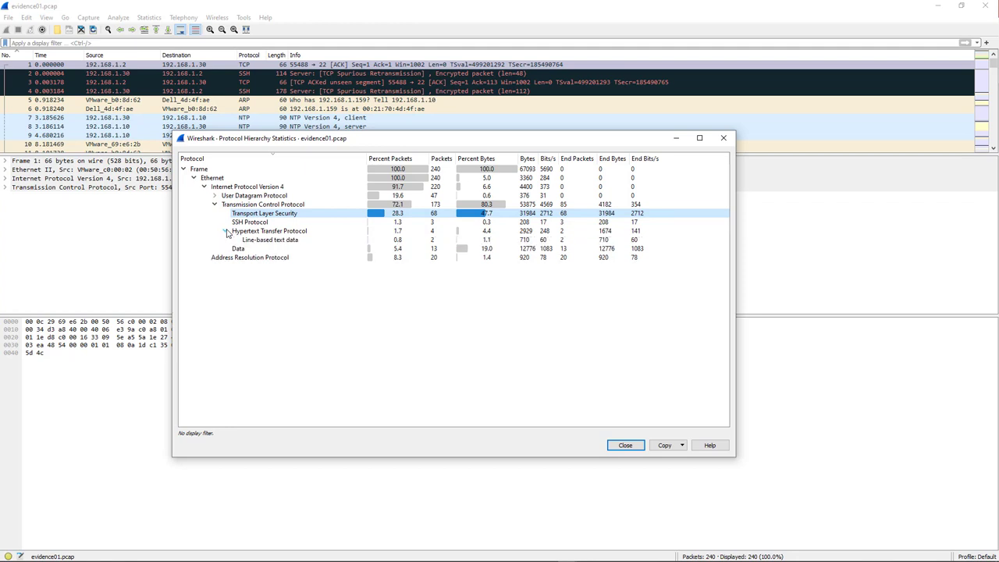
left_click(240, 233)
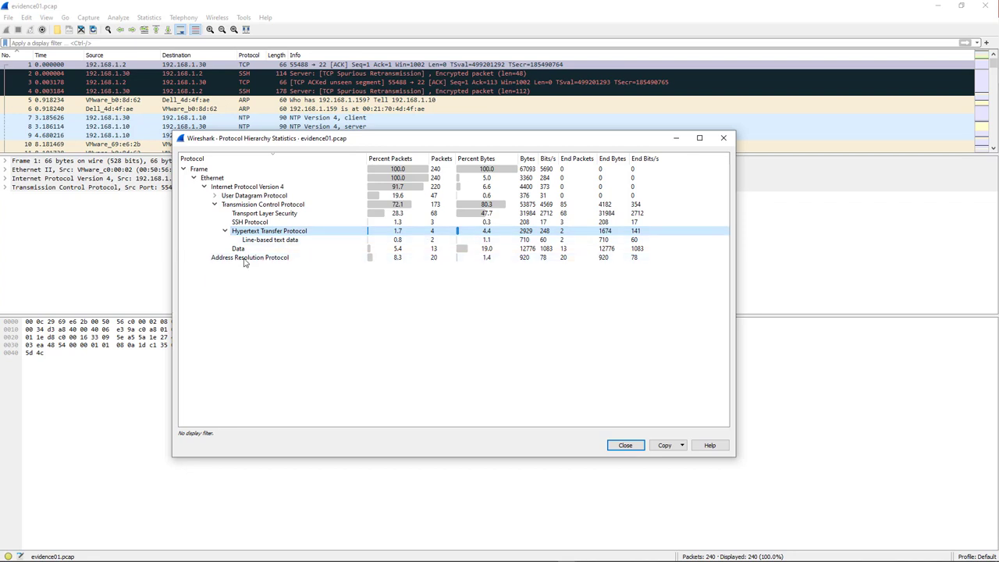
Collapse Hypertext Transfer Protocol and switch from the protocol hierarchy to the Conversations statistics.
left_click(225, 232)
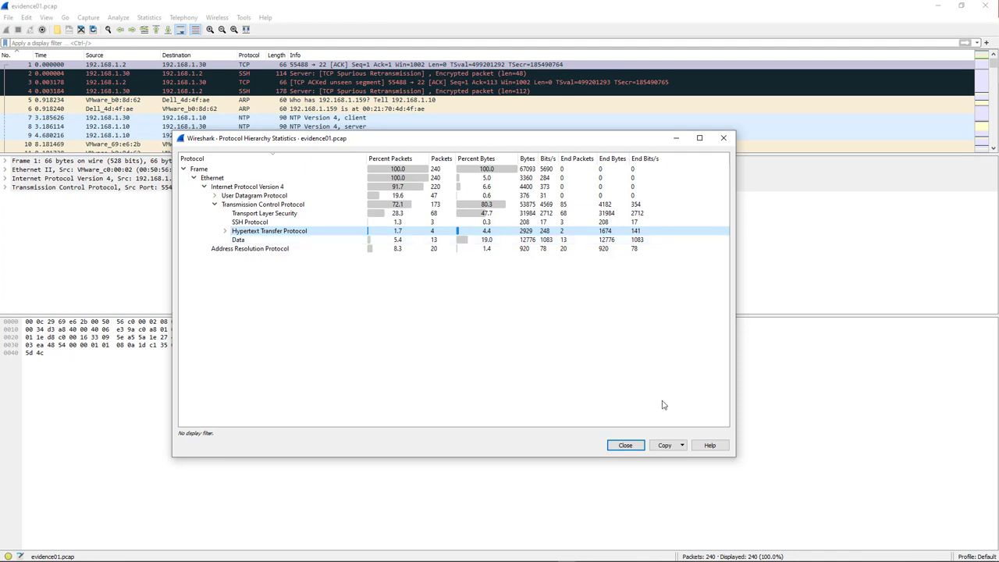
left_click(722, 139)
left_click(150, 17)
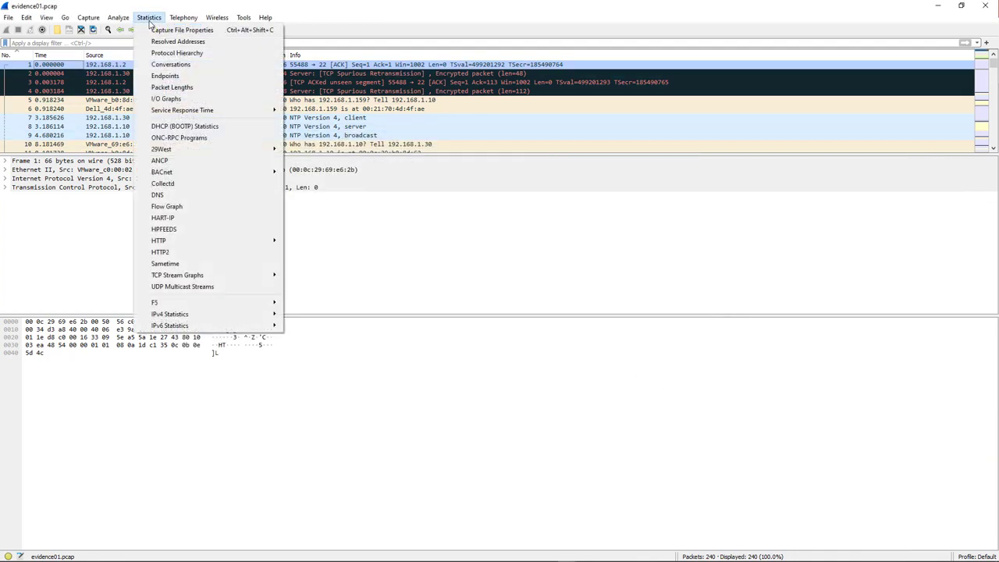
left_click(172, 64)
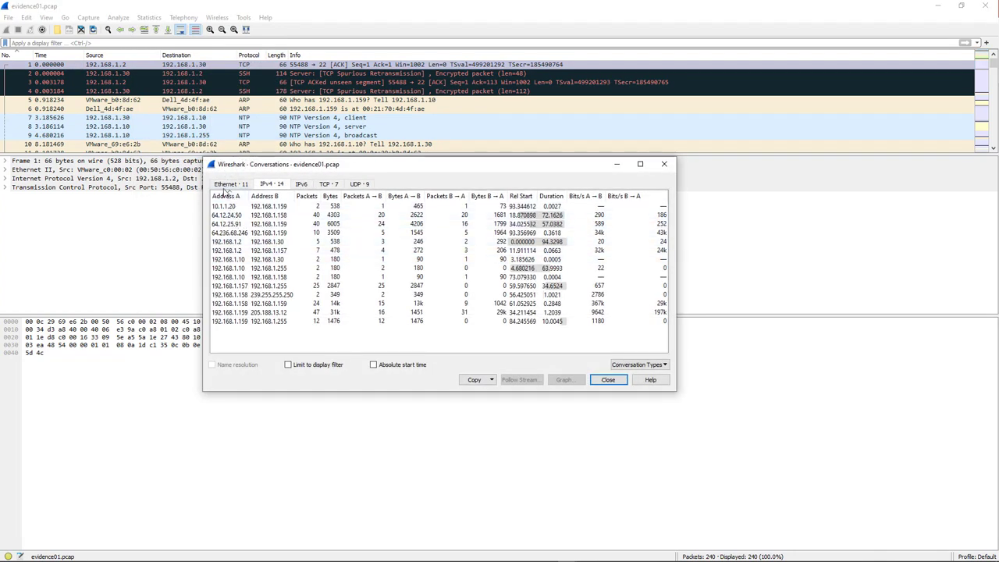
Review the Ethernet, IPv4 and IPv6 conversation lists.
left_click(228, 185)
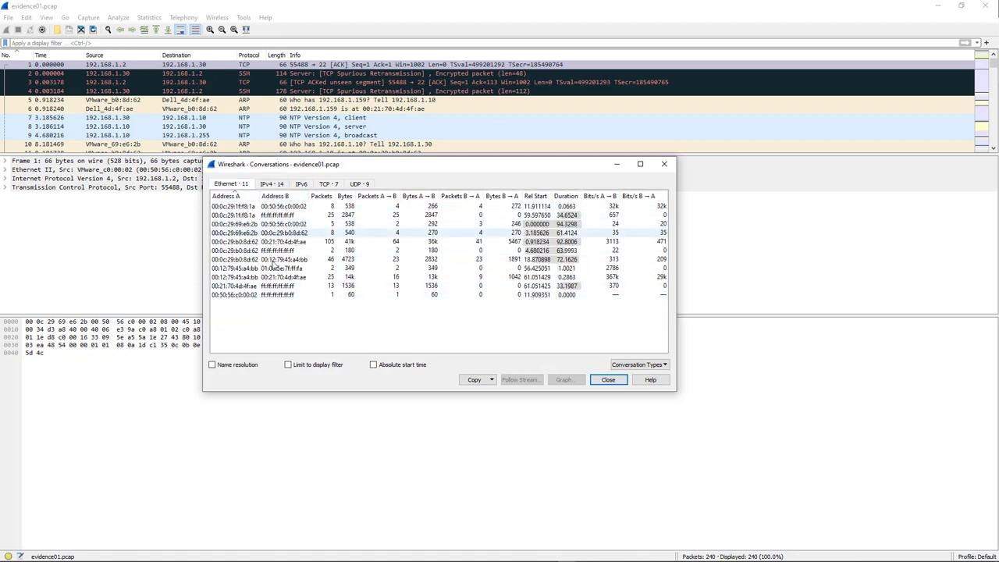
left_click(272, 185)
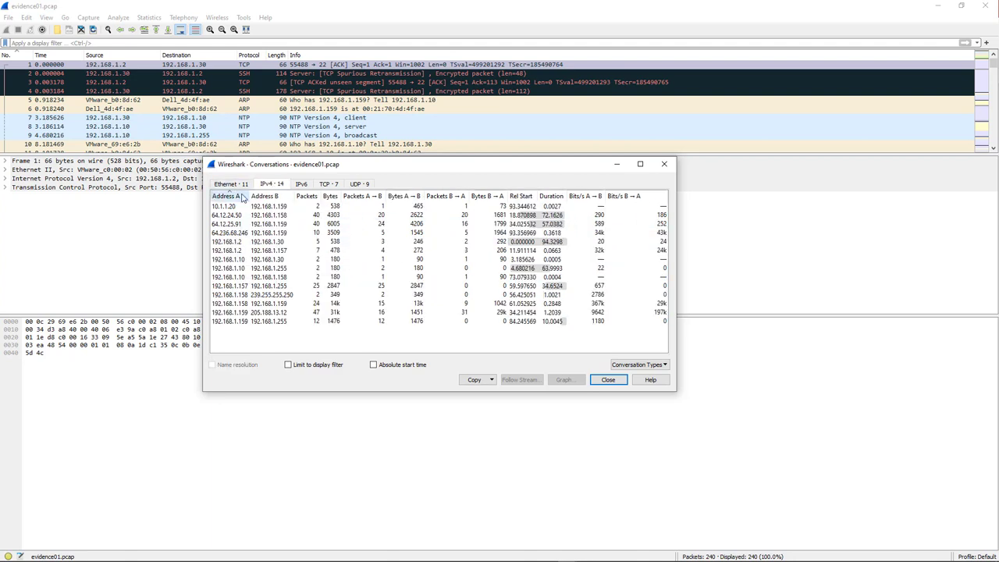
left_click(302, 185)
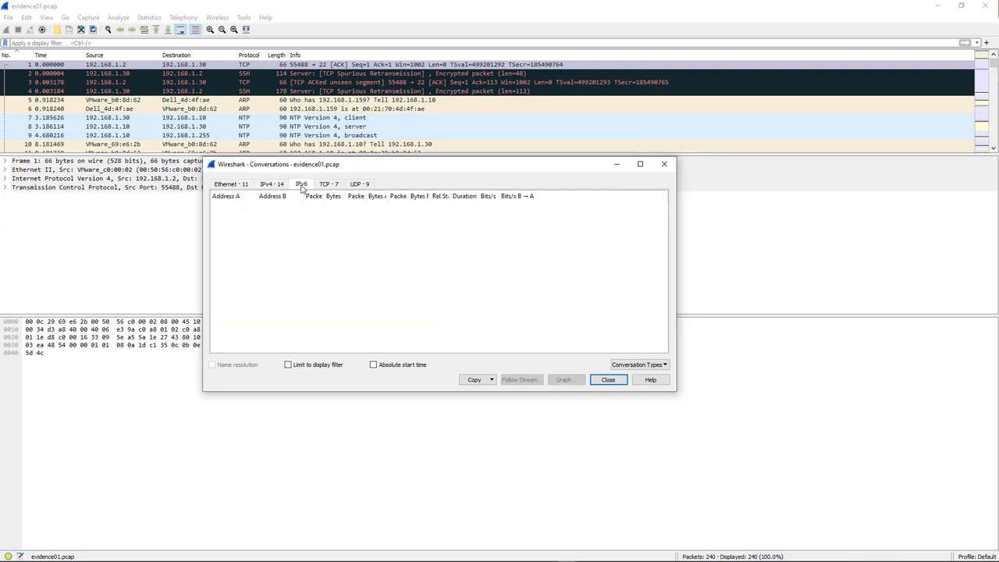
Show the TCP conversations and examine the Port B values in the rows using ports 22, 80 and 443.
left_click(328, 184)
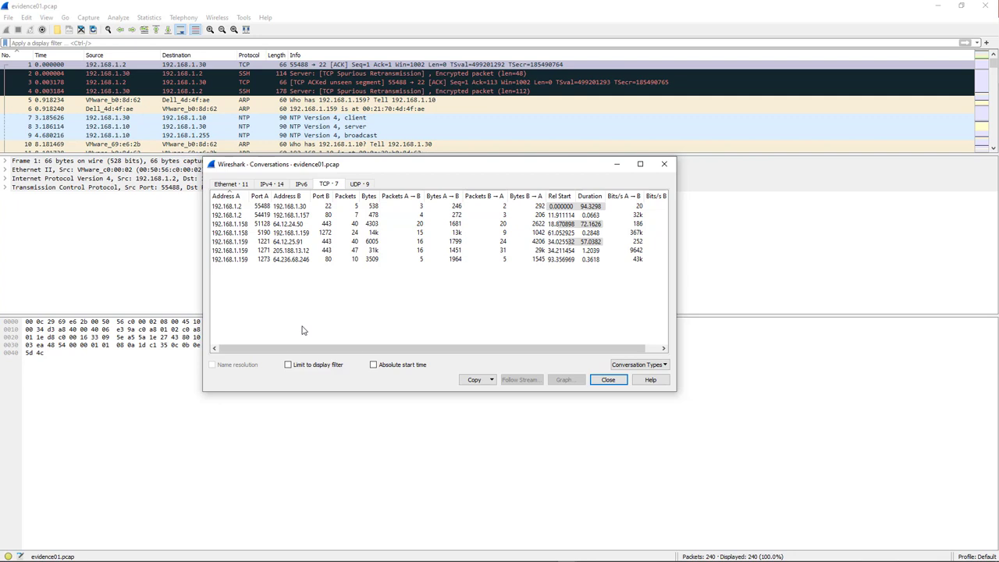
left_click(268, 205)
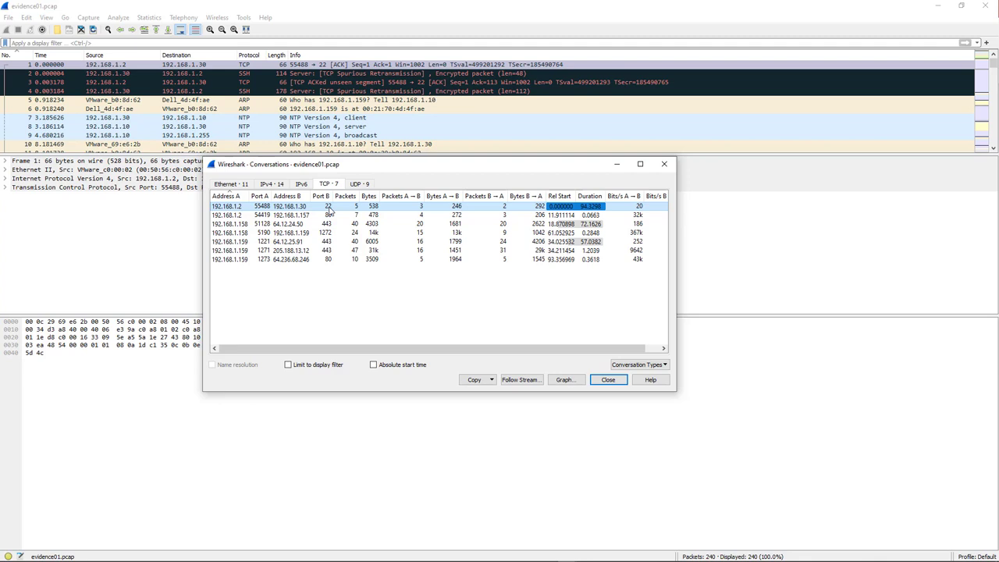
left_click(331, 215)
left_click(335, 224)
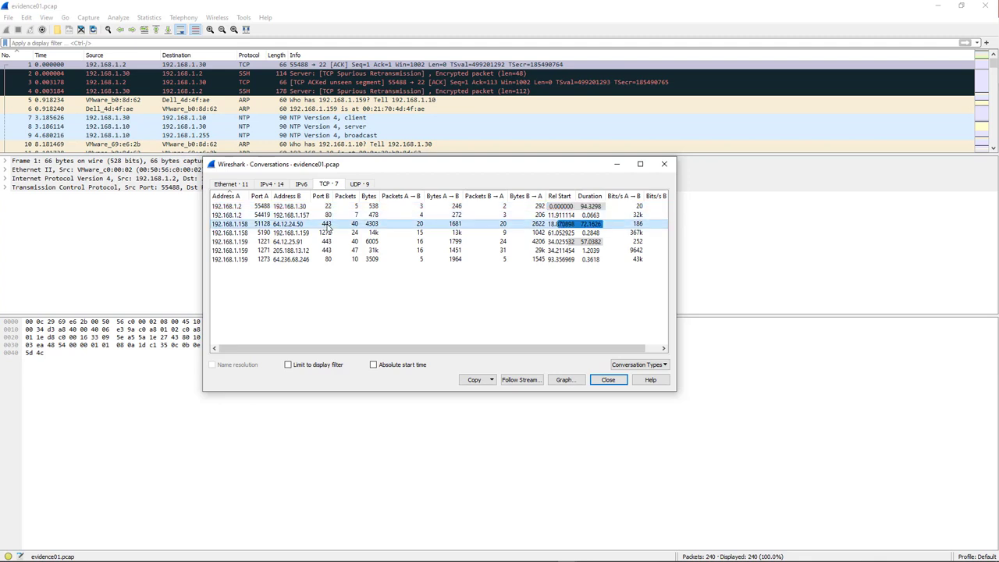
left_click(334, 241)
left_click(332, 250)
left_click(330, 260)
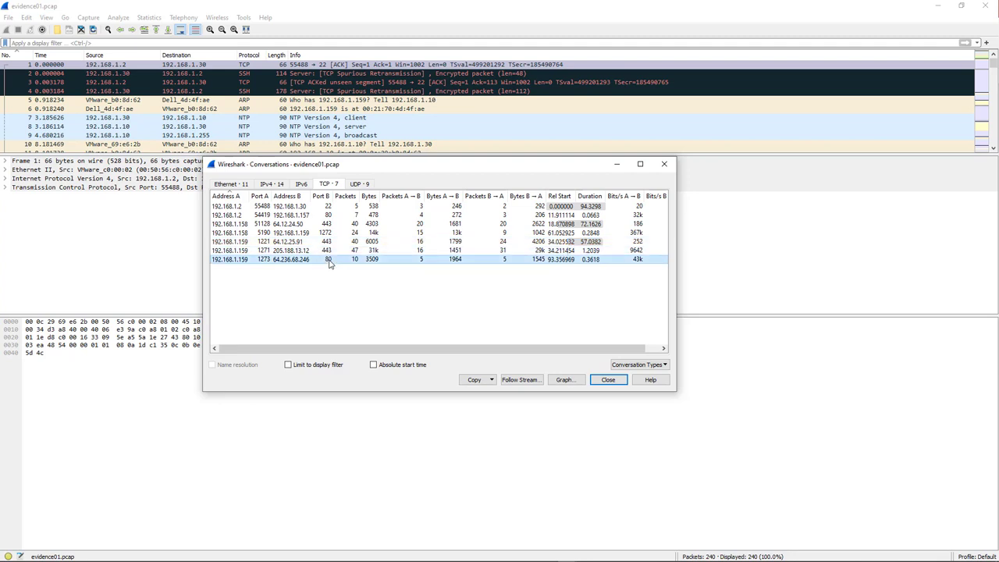
Compare the TCP conversations whose destination port is 80 with those using port 443.
left_click(326, 215)
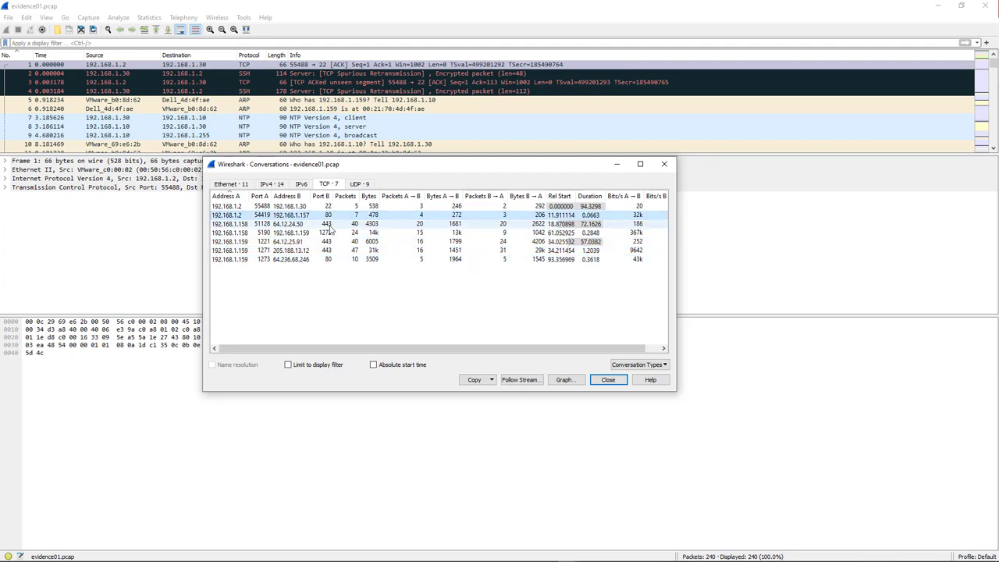
left_click(331, 224)
left_click(329, 241)
left_click(330, 249)
left_click(329, 259)
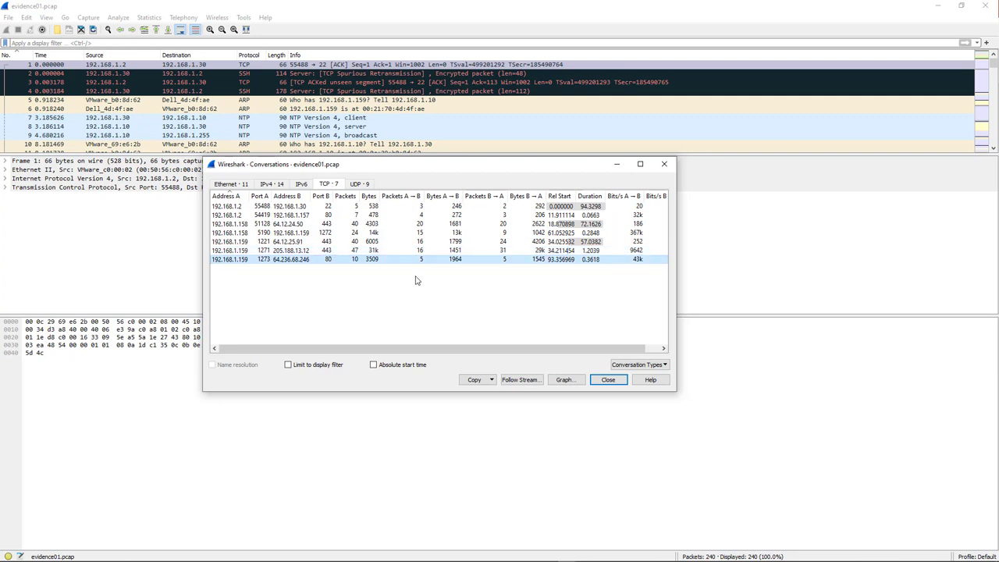
Examine the ports and byte columns of the UDP conversations, and sort the list by Address A.
left_click(359, 184)
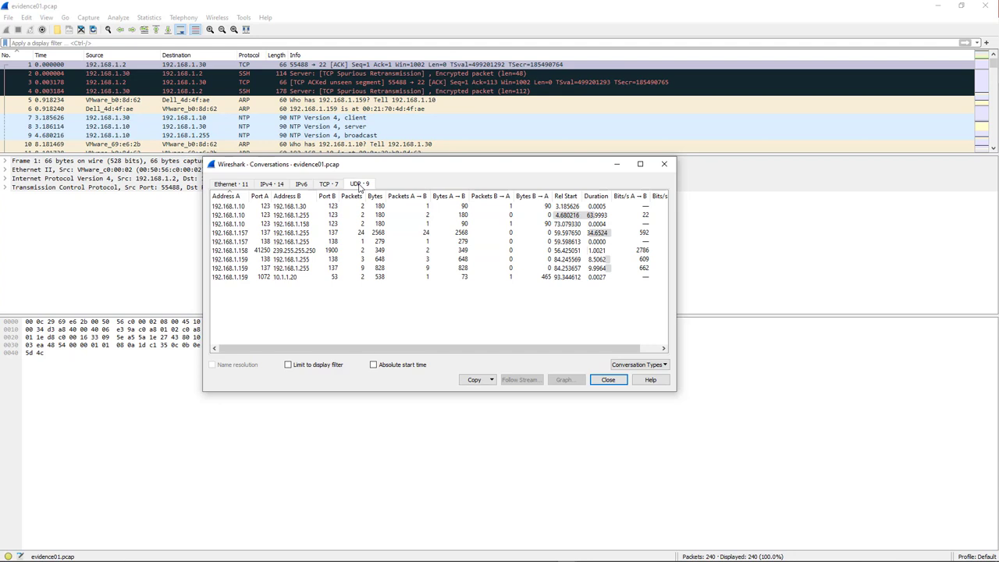
left_click(344, 260)
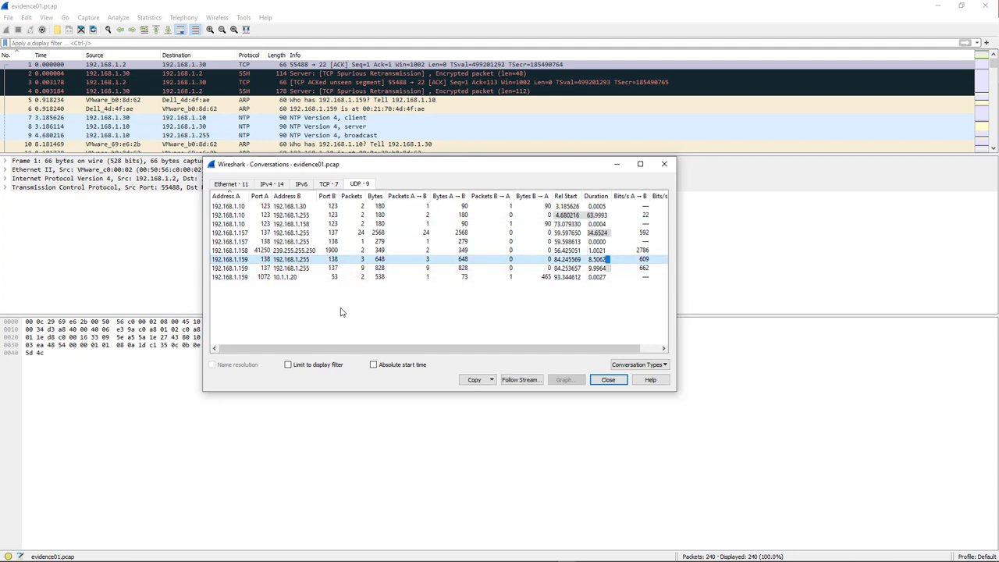
left_click(335, 215)
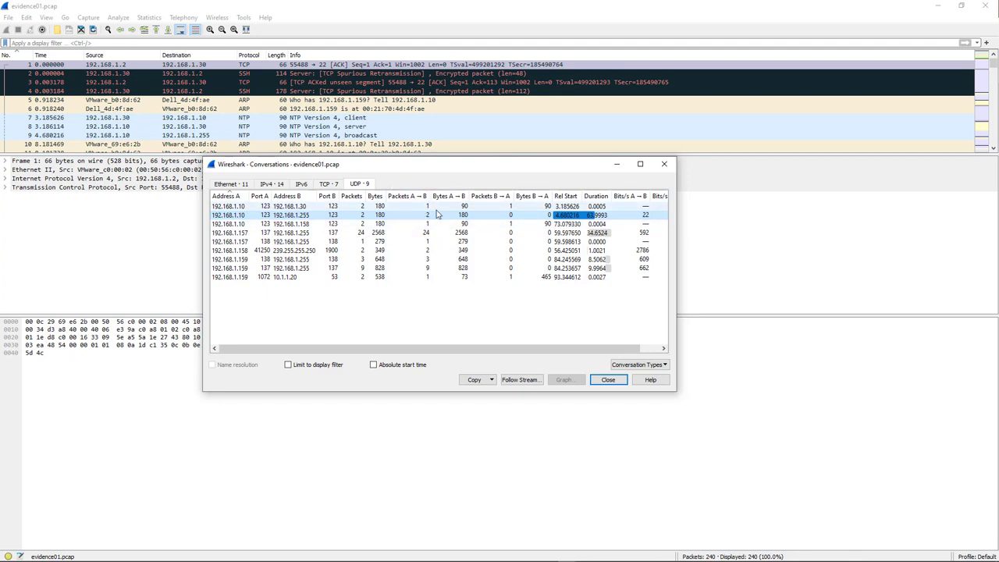
left_click(507, 198)
left_click(228, 196)
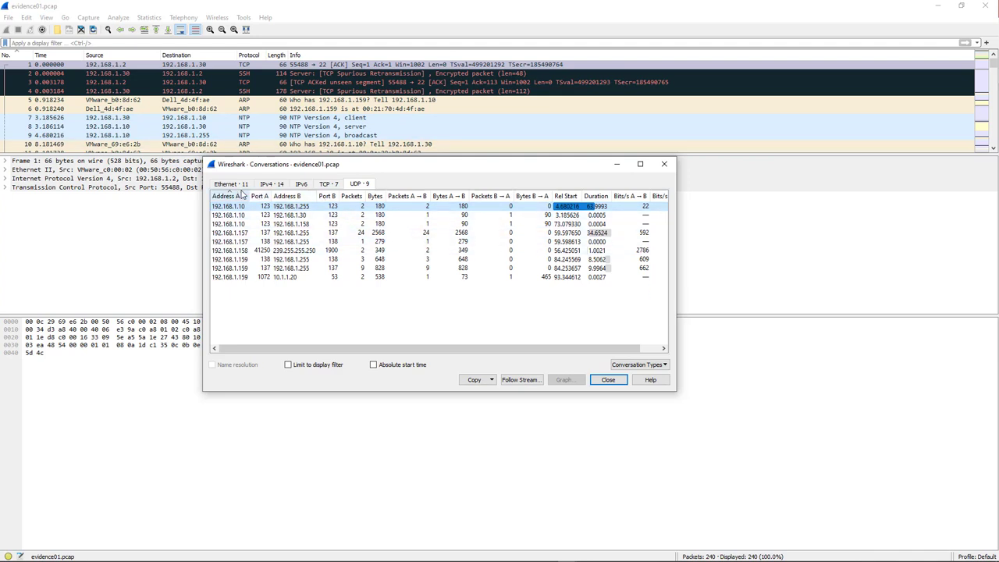
Turn on name resolution for the Ethernet conversations, widen the Address A column, and examine the Dell and HewlettP rows.
left_click(232, 185)
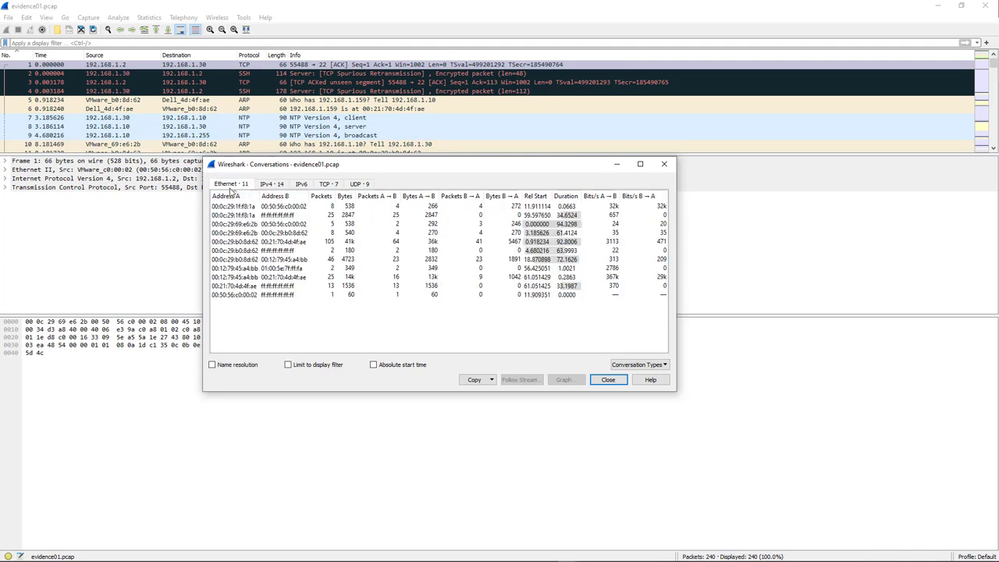
left_click(231, 367)
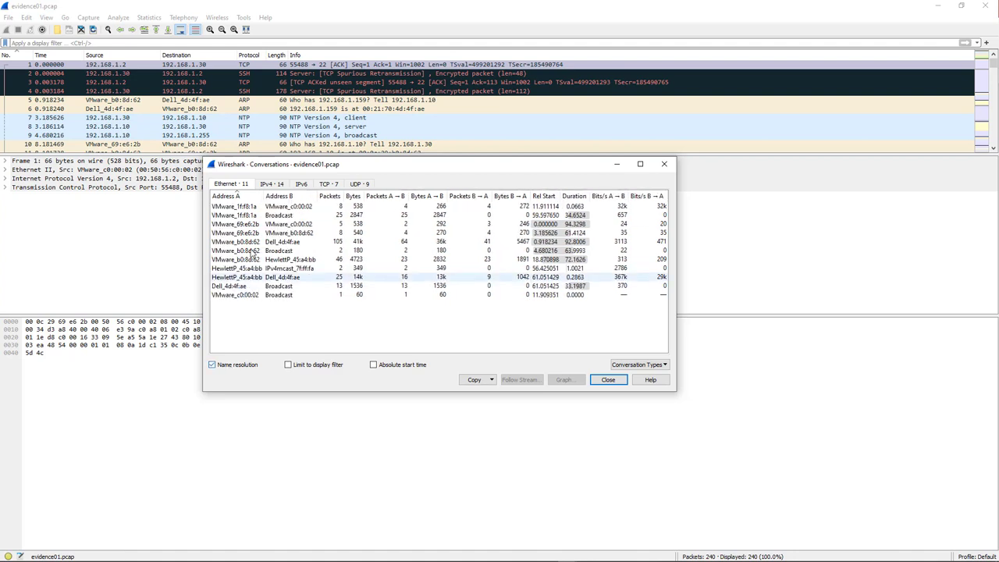
left_click_drag(264, 199, 334, 200)
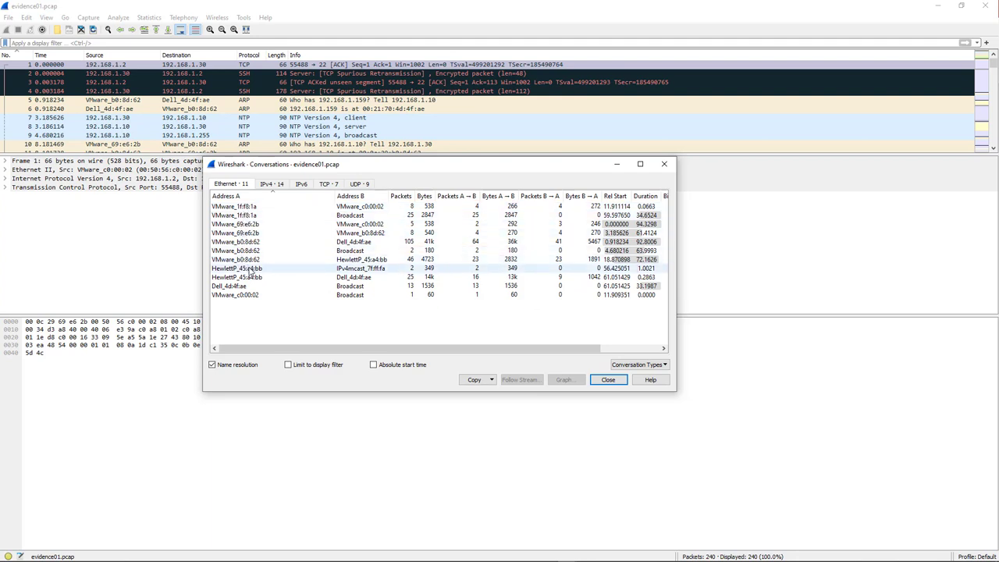
left_click(248, 286)
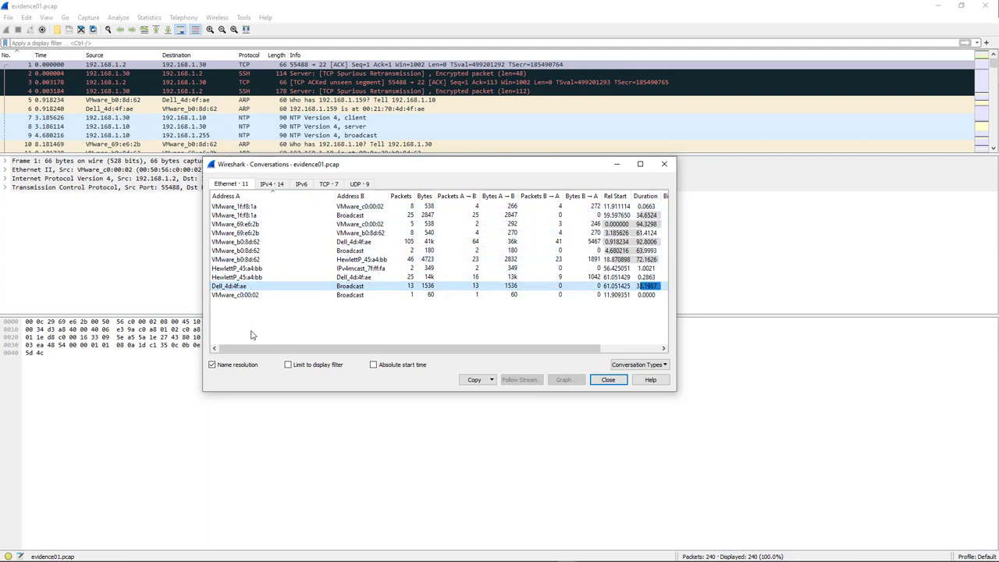
left_click(349, 278)
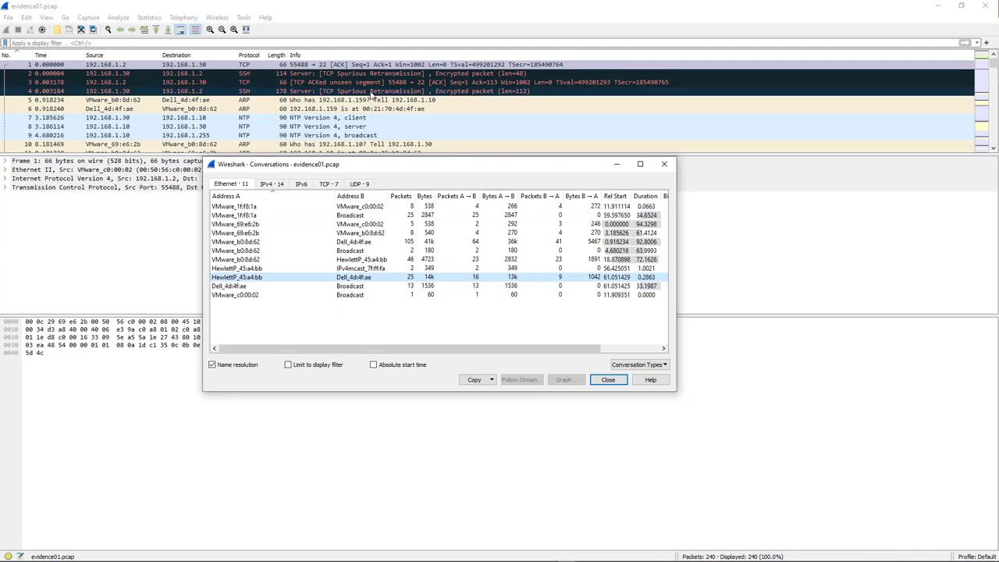
Check the name resolution option for the IPv4, TCP and UDP conversations, and return to the Ethernet list.
left_click(274, 184)
left_click(323, 185)
left_click(358, 185)
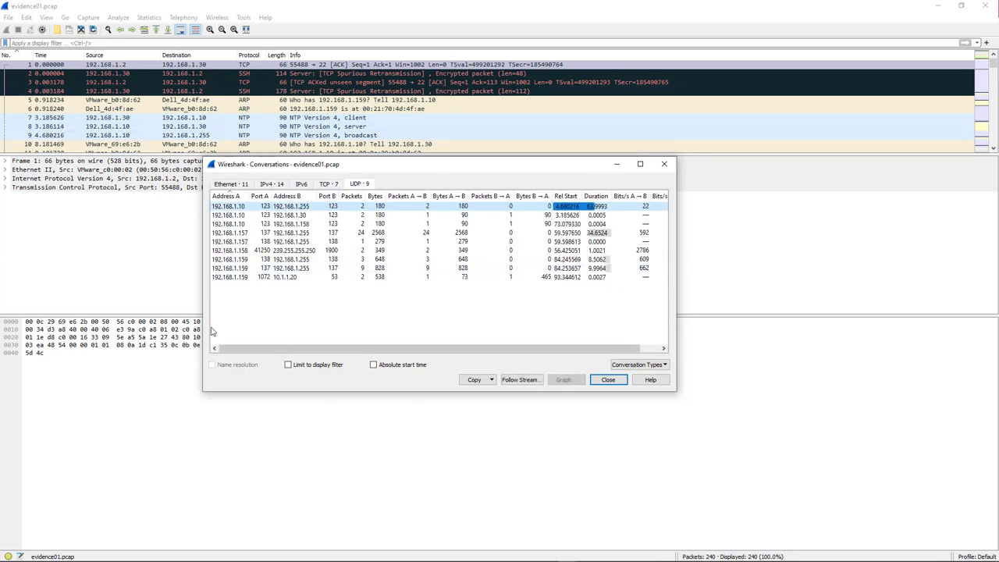
left_click(233, 185)
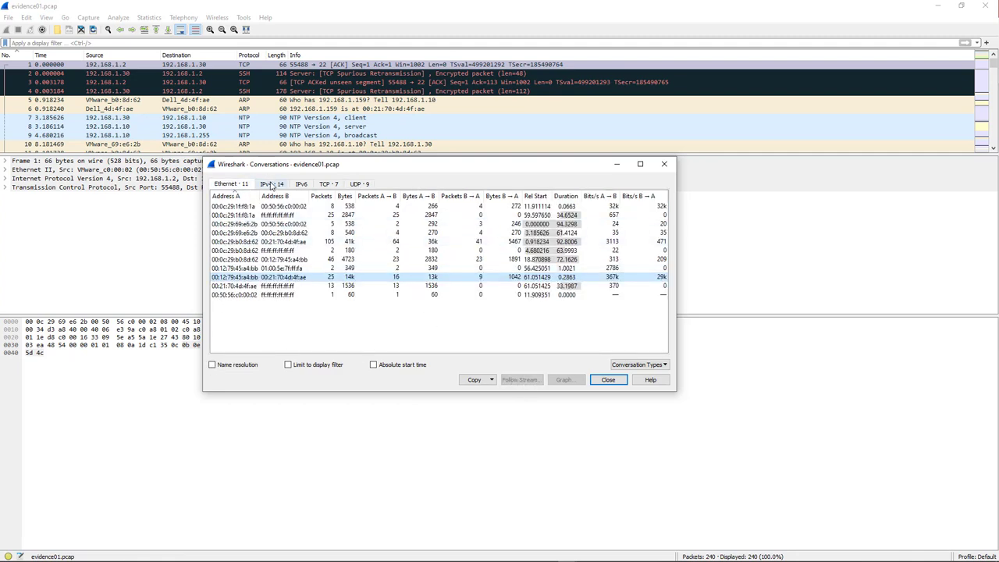
Go through the IPv4 conversations row by row down to the one between 192.168.1.10 and 192.168.1.30.
left_click(272, 184)
key("Down")
key("Down")
key("Down")
key("Down")
key("Down")
key("Down")
key("Down")
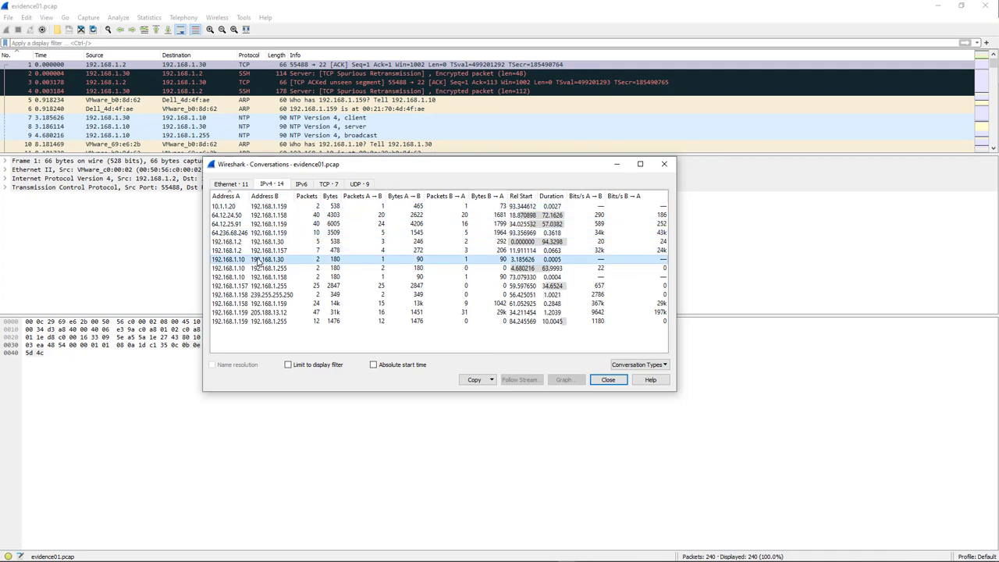
Review the IPv6, TCP and UDP conversation lists once more and close the Conversations statistics.
left_click(302, 185)
left_click(328, 184)
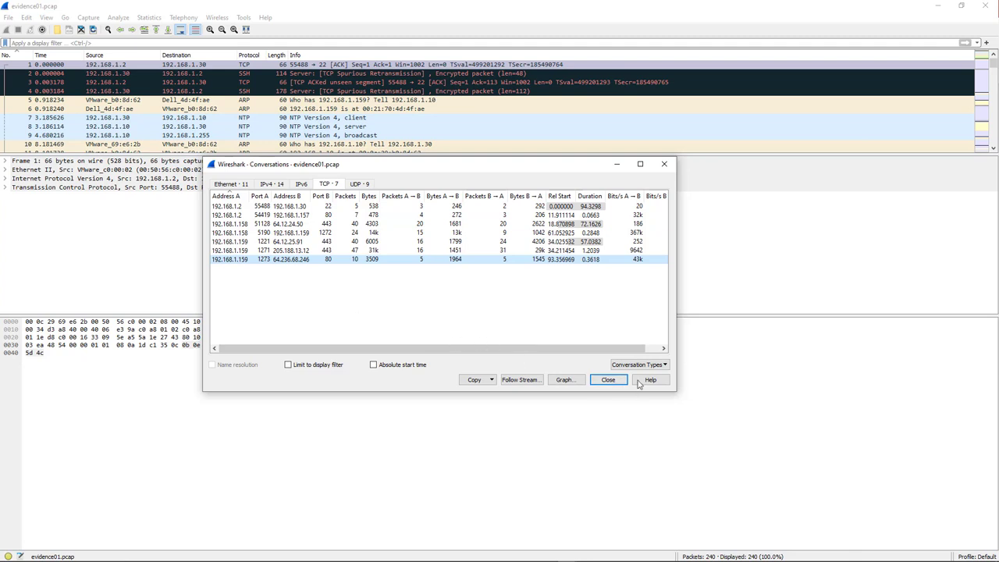
left_click(359, 184)
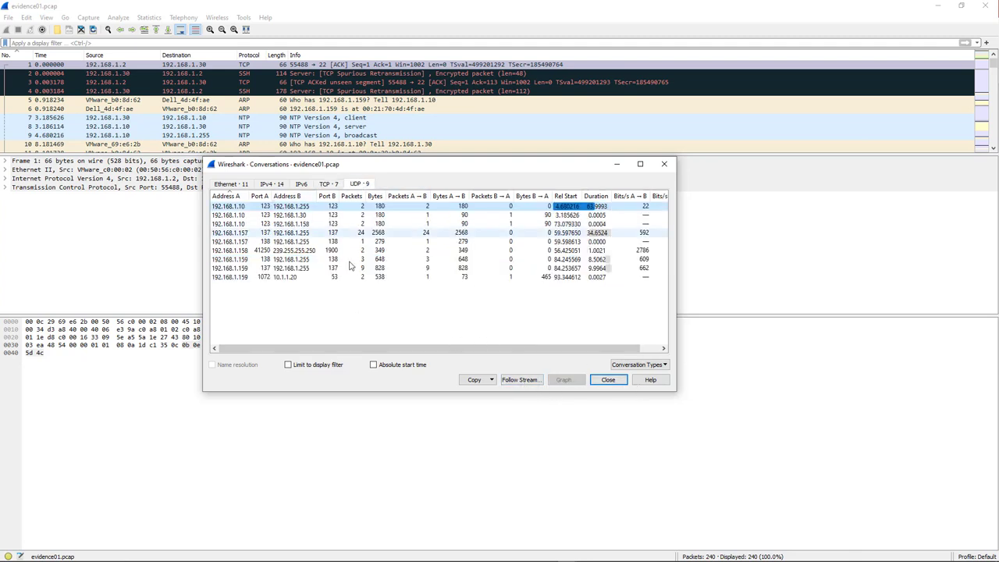
left_click(610, 380)
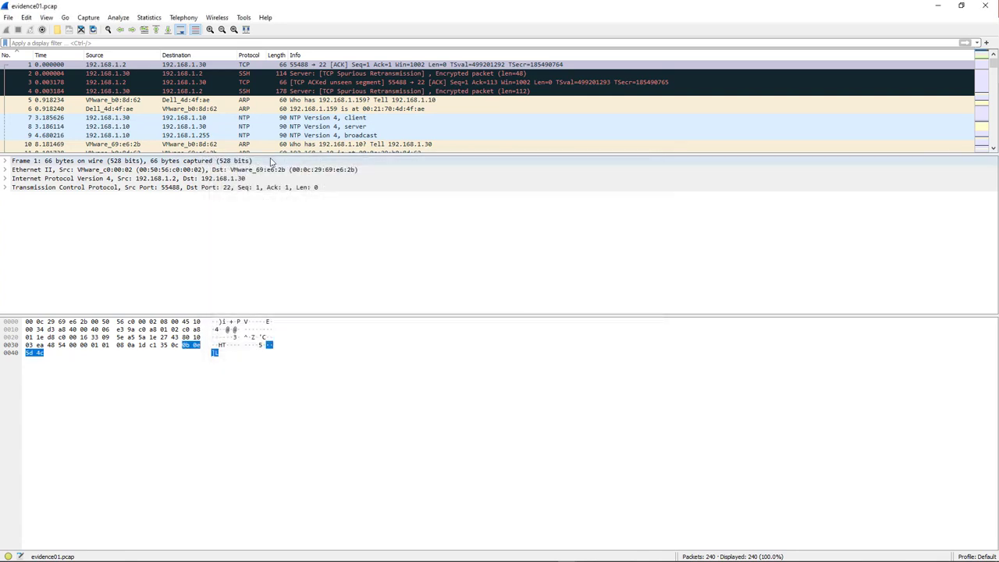
Open the Endpoints statistics and review the Ethernet, IPv4, IPv6, TCP and UDP endpoint lists.
left_click(155, 20)
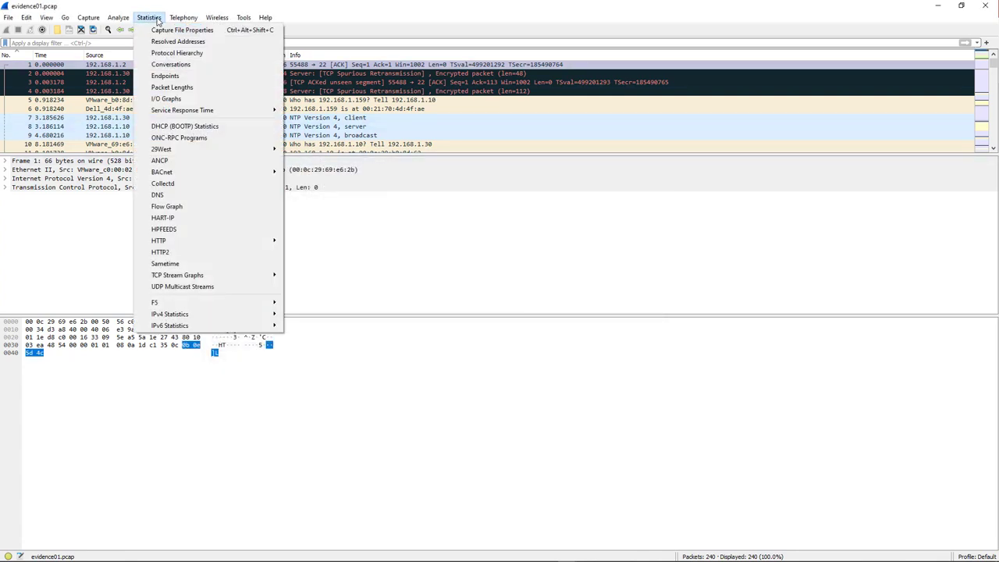
left_click(165, 75)
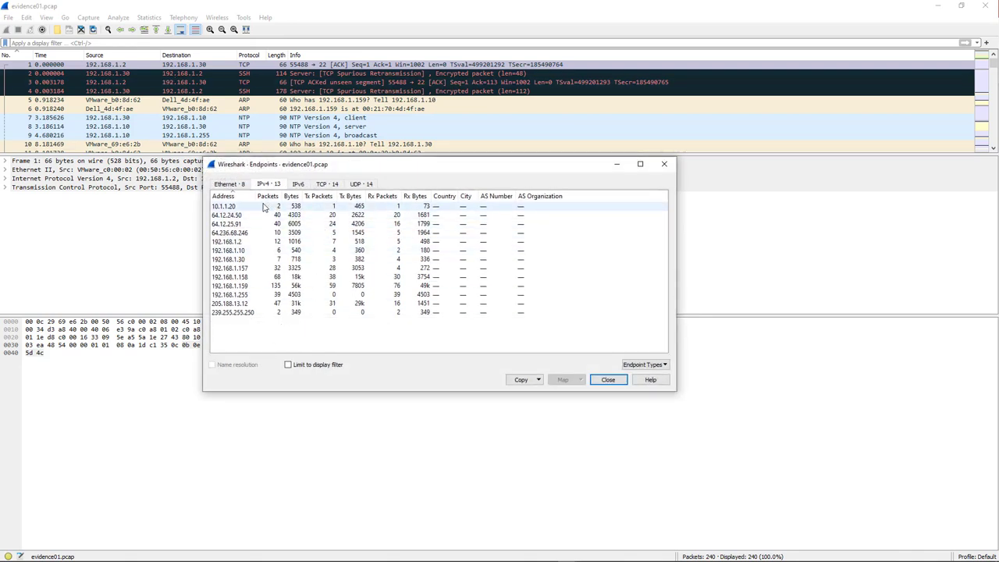
left_click(226, 184)
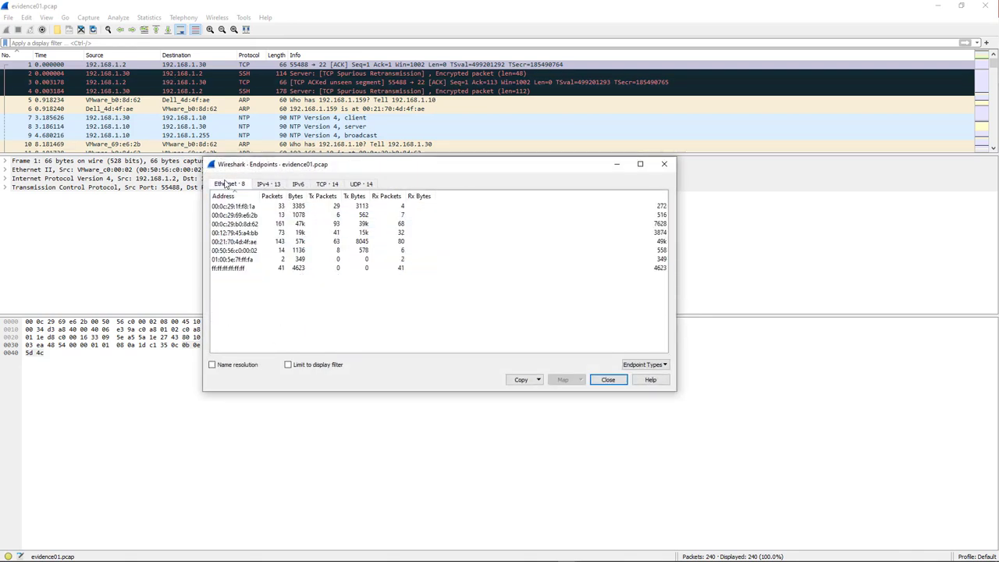
left_click(263, 184)
left_click(298, 184)
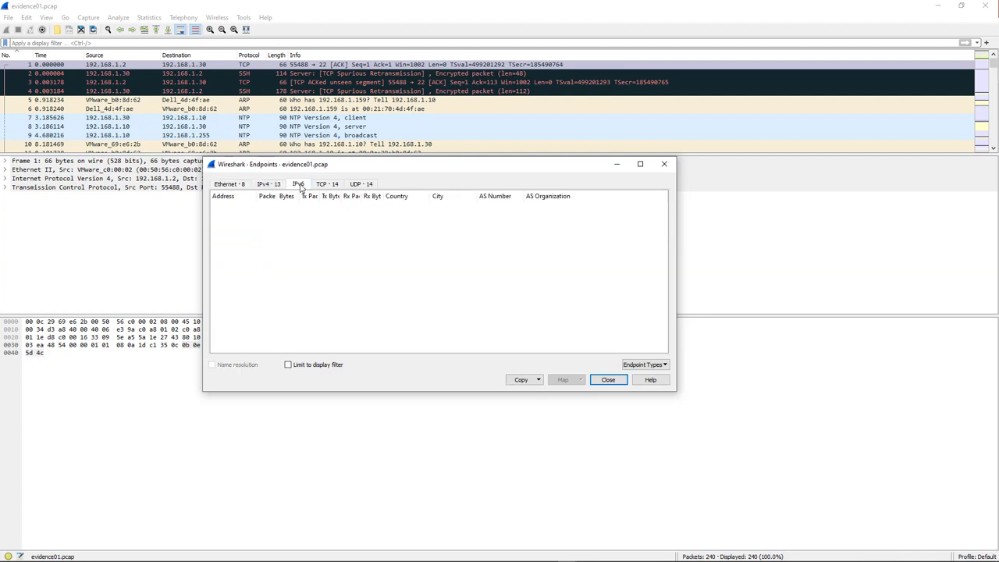
left_click(326, 185)
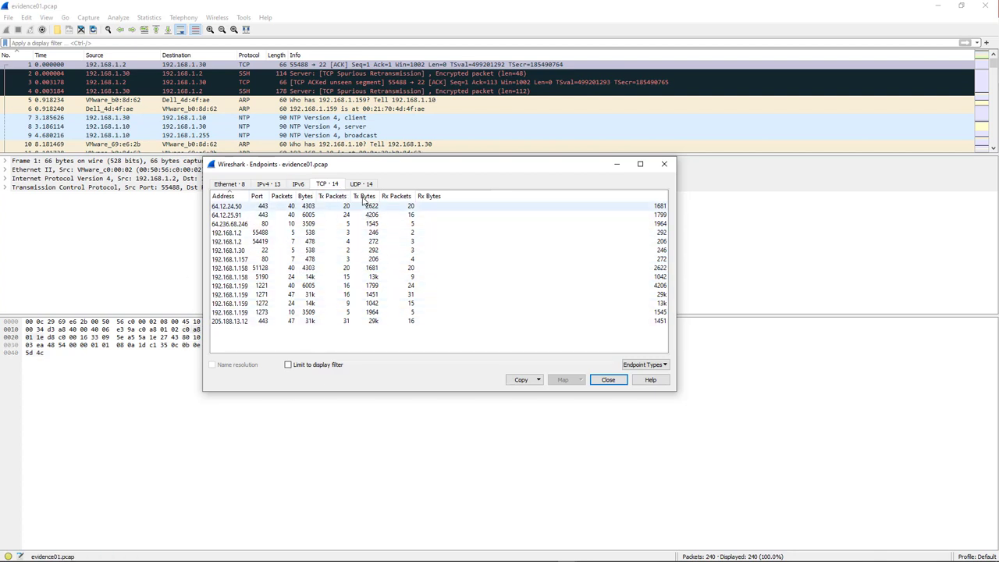
left_click(361, 184)
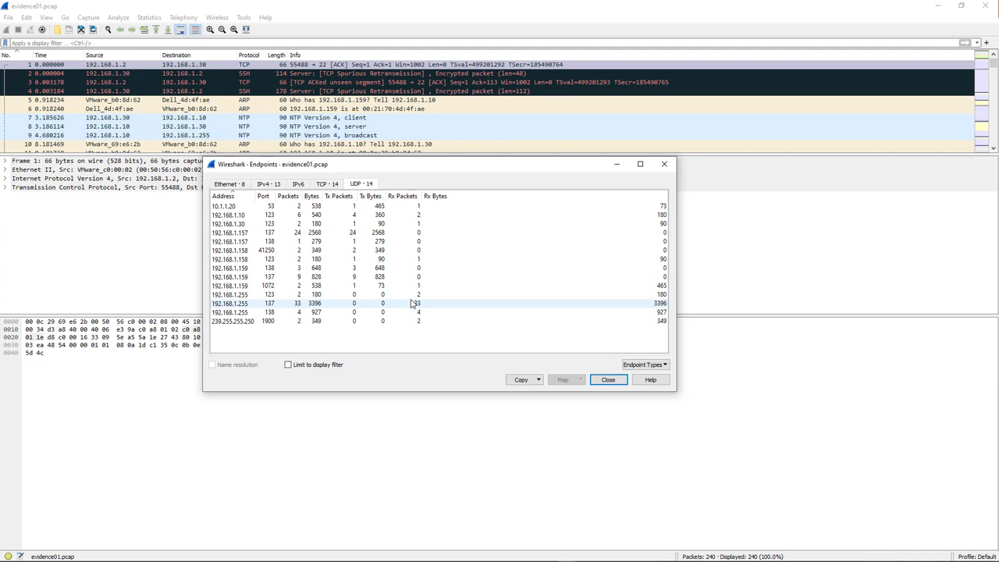
Turn on name resolution for the Ethernet endpoints.
left_click(228, 184)
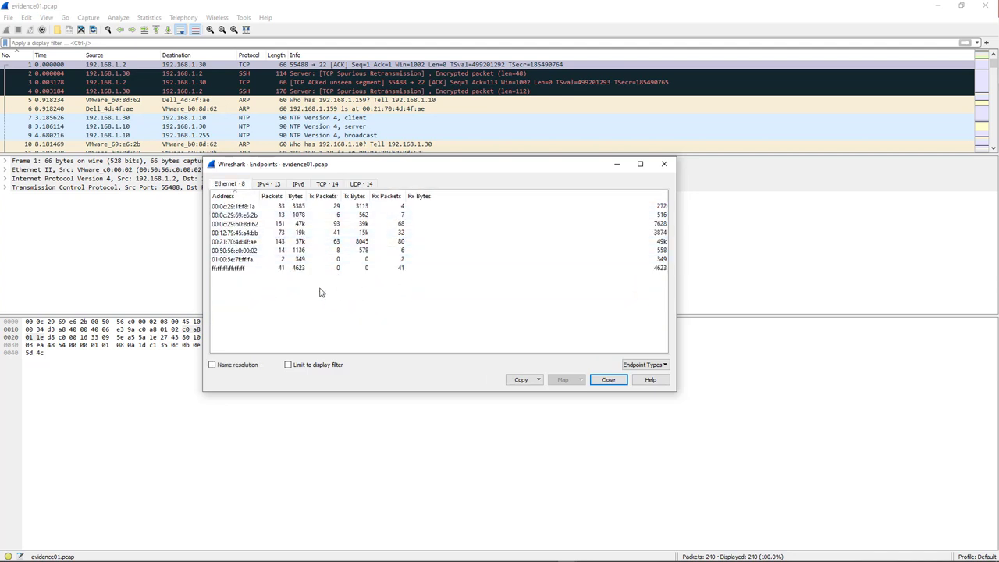
left_click(226, 370)
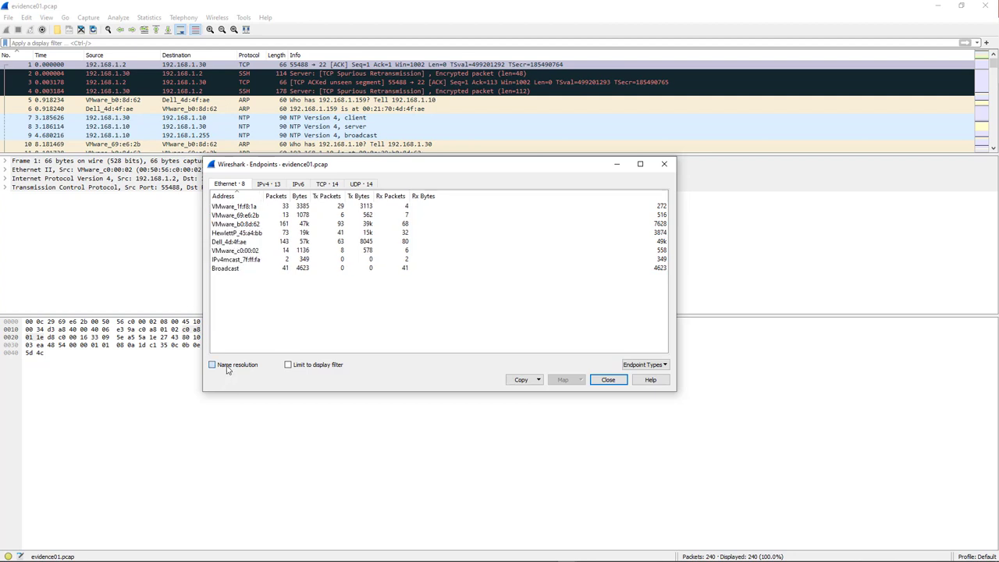
Turn off name resolution for the Ethernet endpoints, then sort the IPv4 endpoints by packets in descending order and select the first one.
left_click(226, 370)
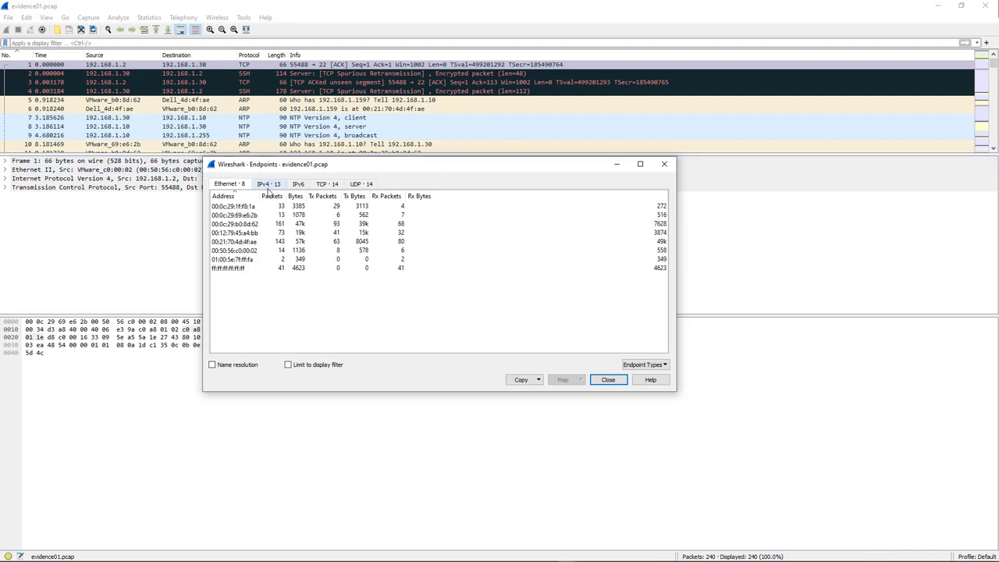
left_click(268, 185)
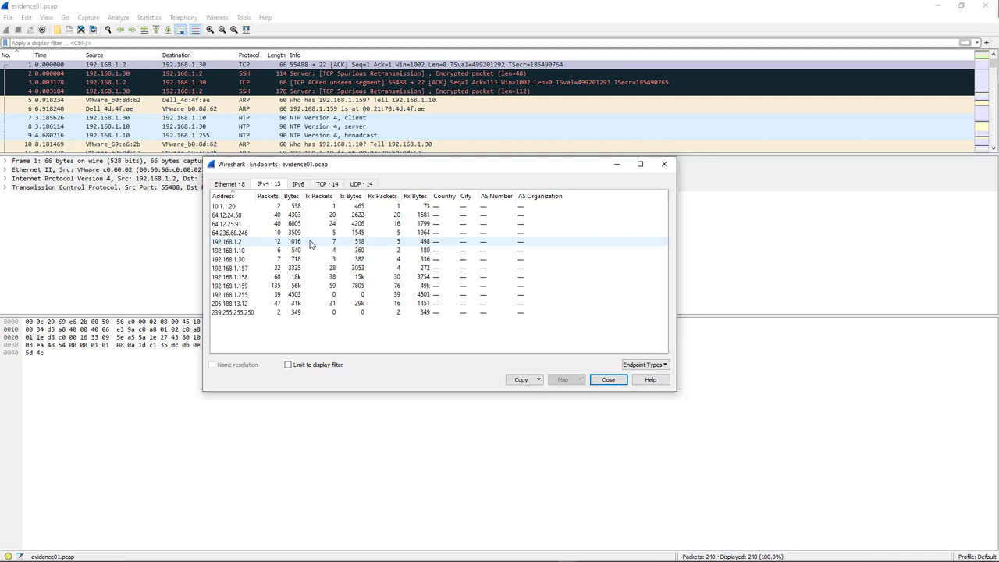
left_click(268, 197)
left_click(269, 198)
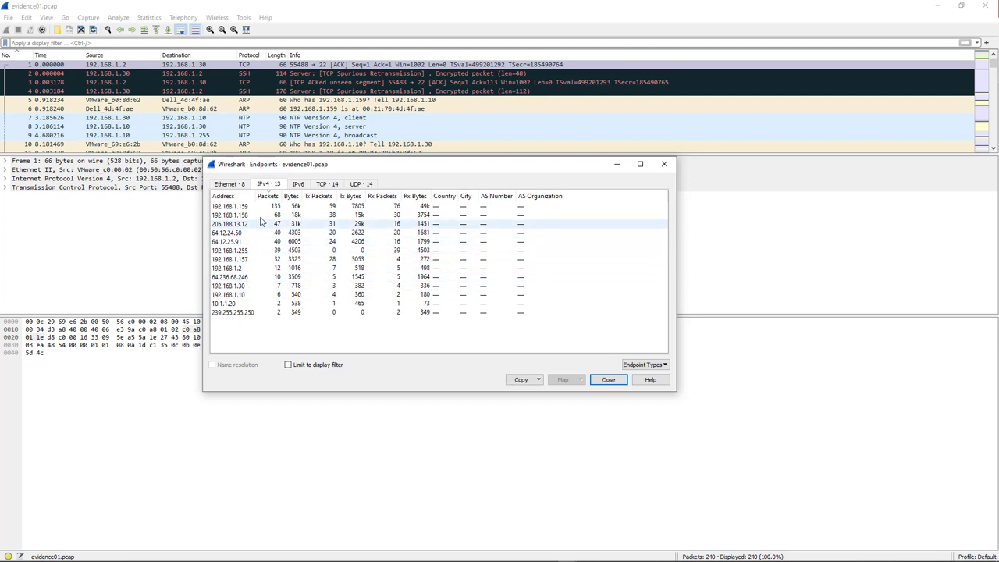
left_click(258, 208)
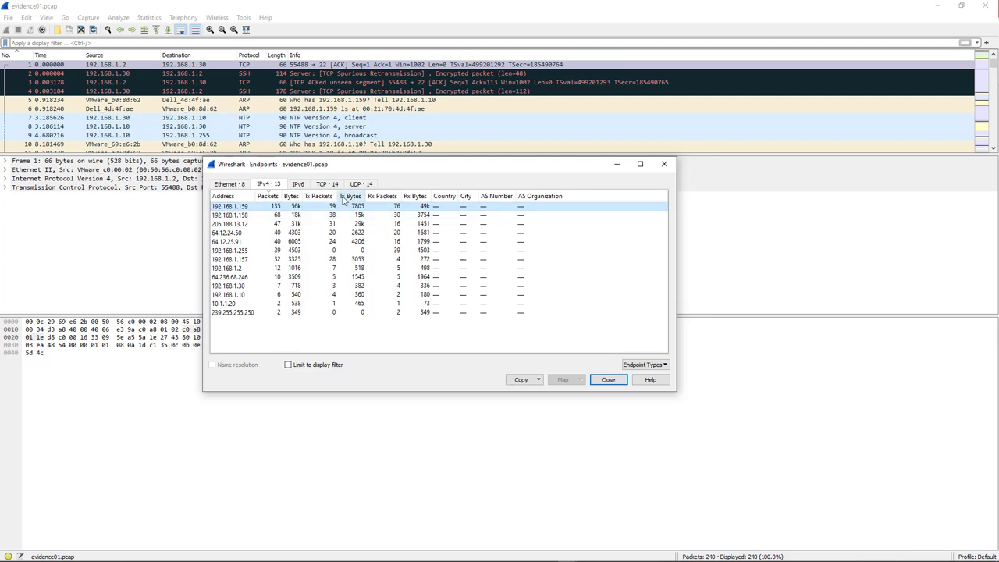
Sort the IPv4 endpoints by transmitted bytes in descending order and select the endpoint that sent the most.
left_click(347, 200)
left_click(347, 200)
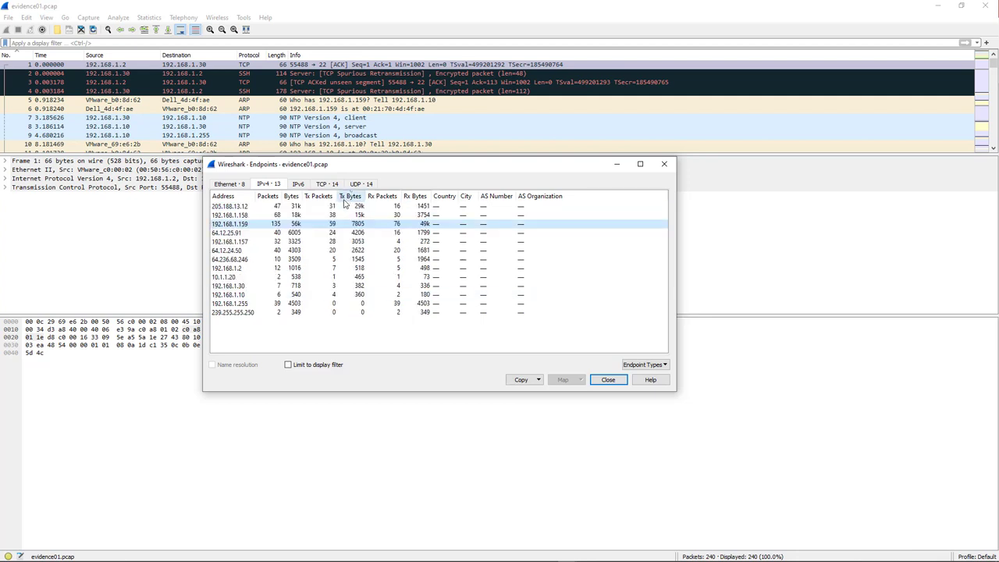
left_click(234, 207)
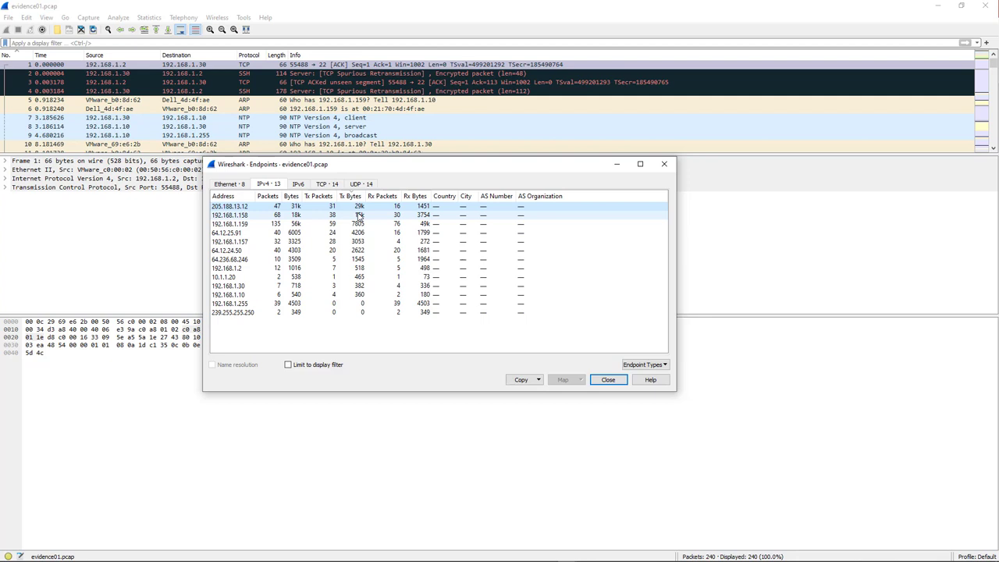
Sort the IPv4 endpoints by received bytes in descending order, select the top receiver, and close the Endpoints statistics.
left_click(412, 197)
left_click(412, 197)
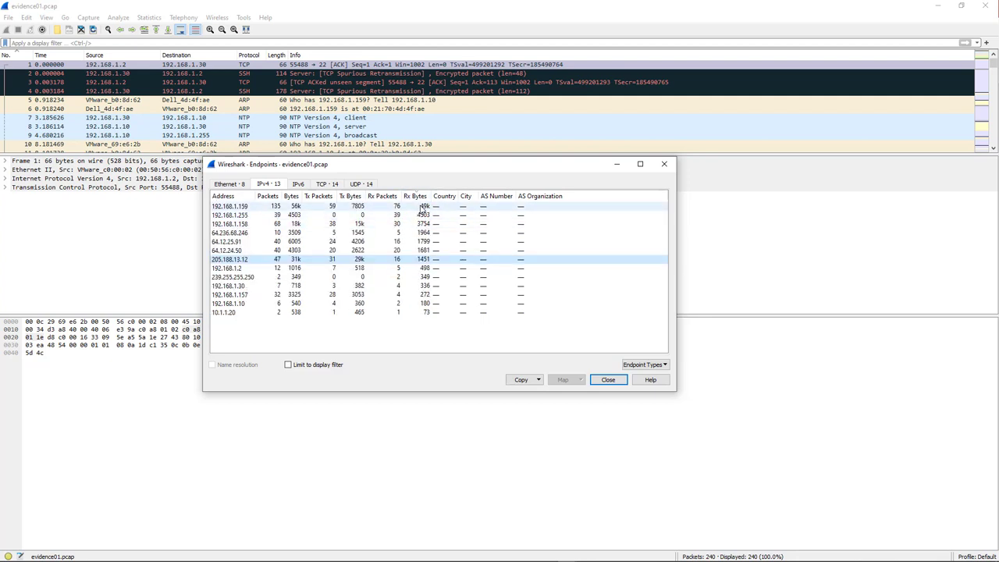
left_click(422, 207)
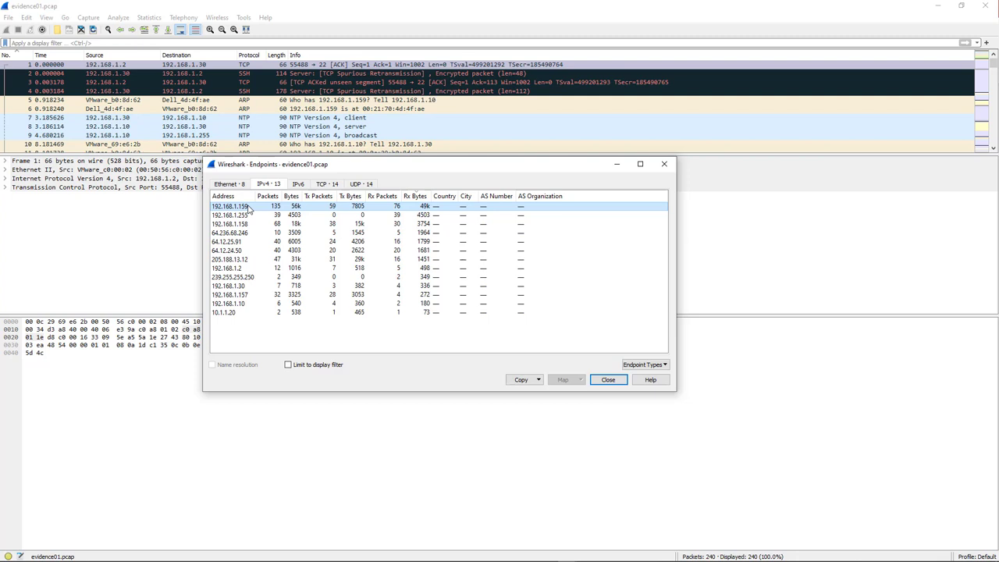
left_click(611, 380)
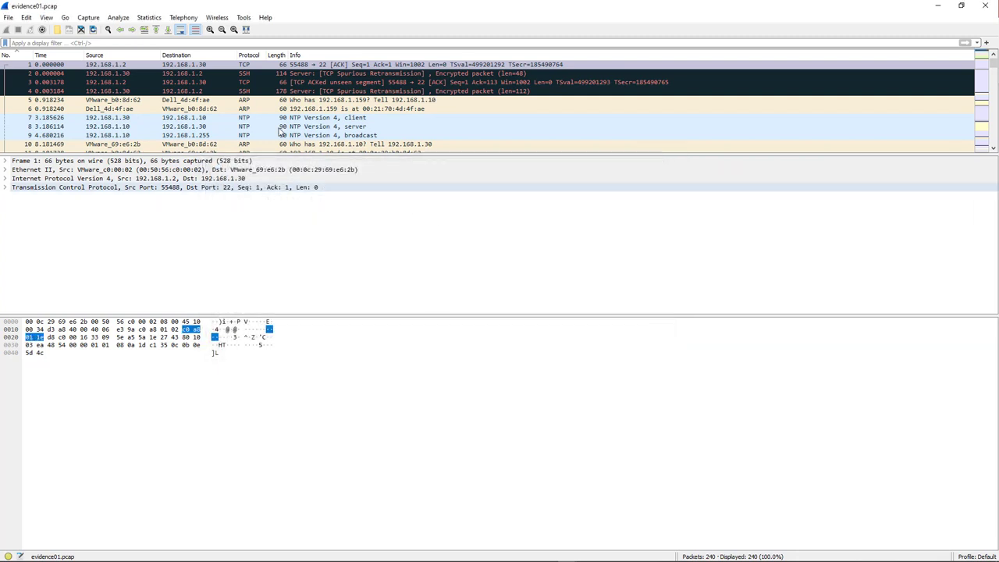
Open the Packet Lengths statistics, go through the length ranges up to 80-159, and close the statistics.
left_click(150, 17)
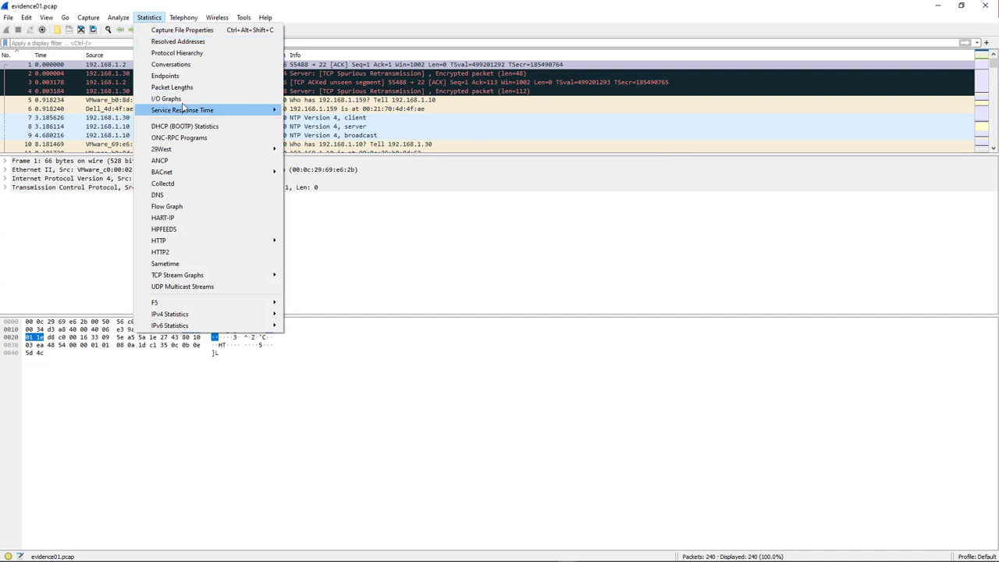
left_click(176, 87)
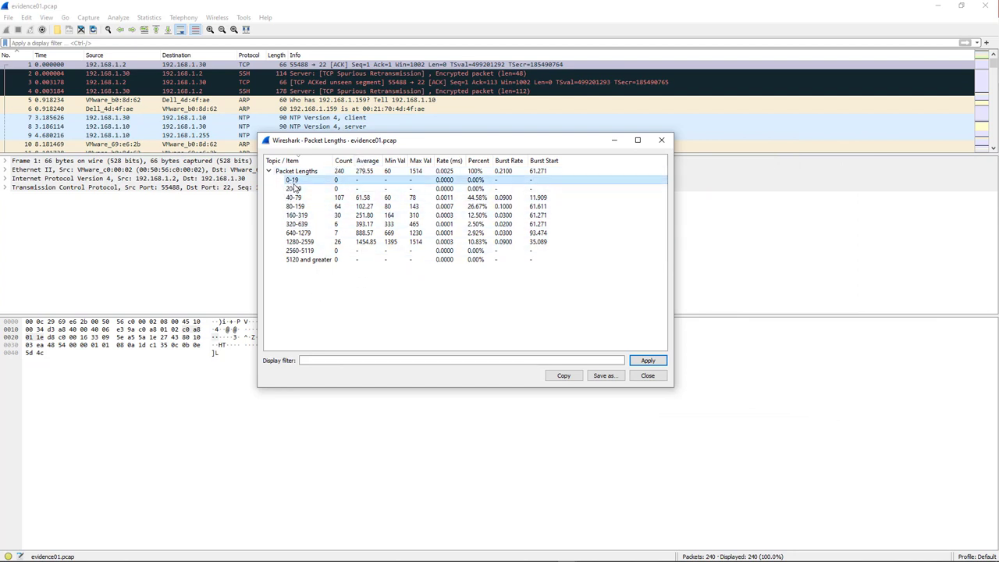
left_click(301, 189)
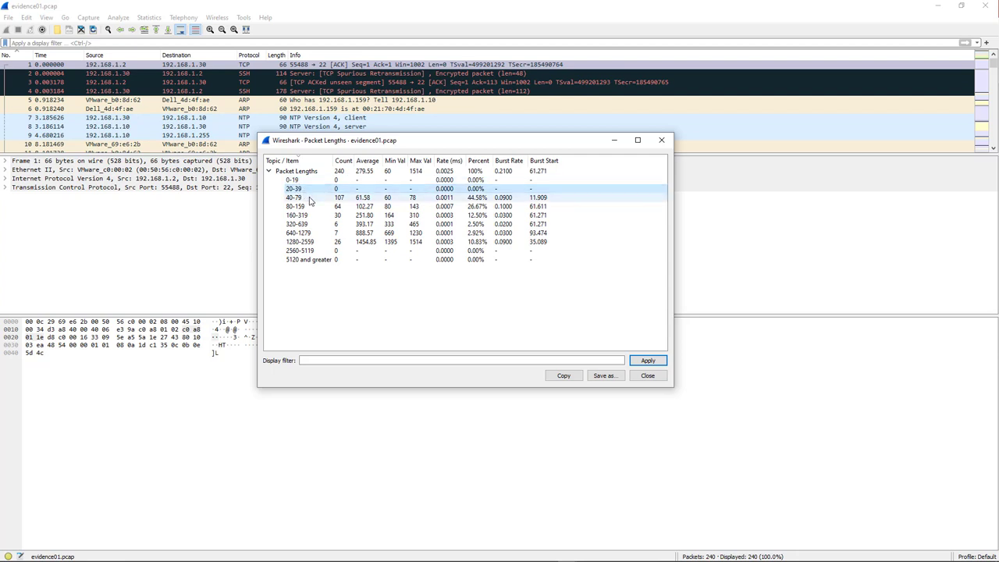
left_click(331, 199)
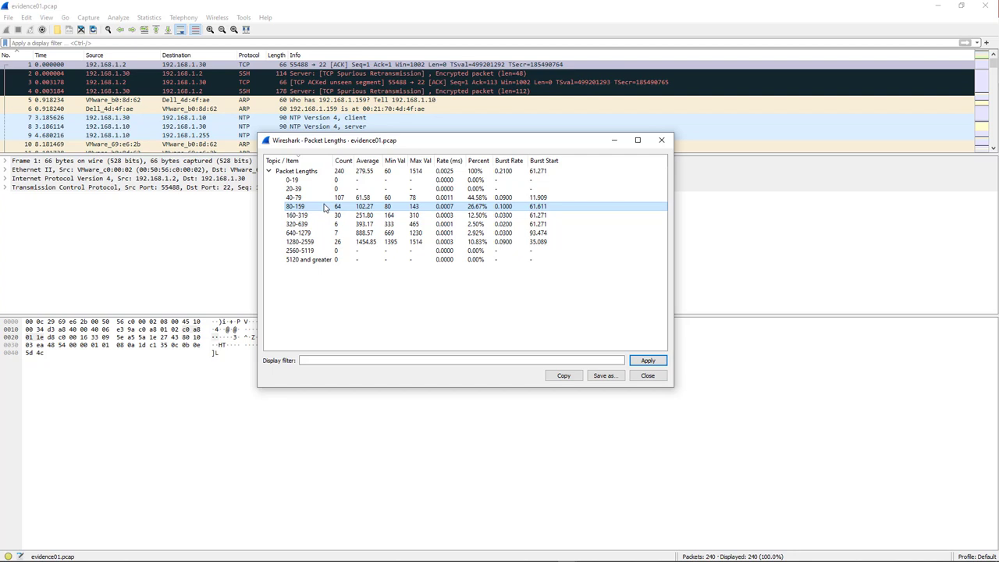
left_click(661, 139)
Open the I/O Graphs for the capture, review the packets per second over time, and close the graphs.
left_click(160, 20)
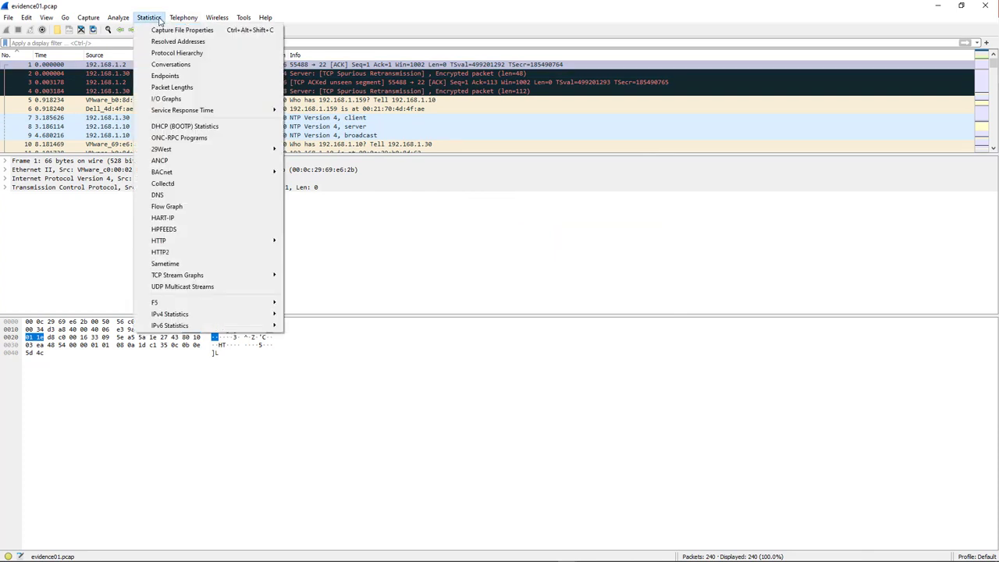
left_click(164, 98)
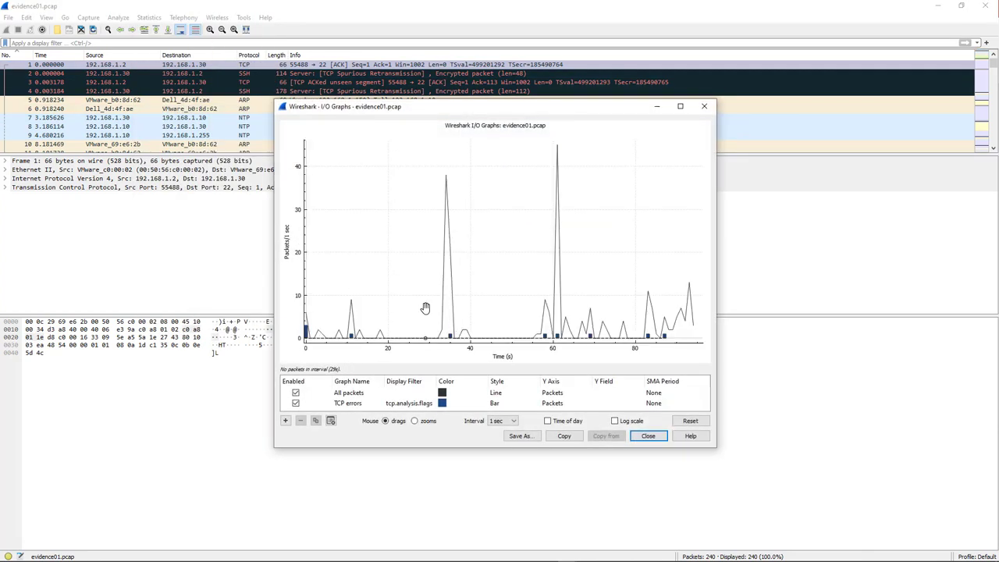
scroll(431, 344, "down", 2)
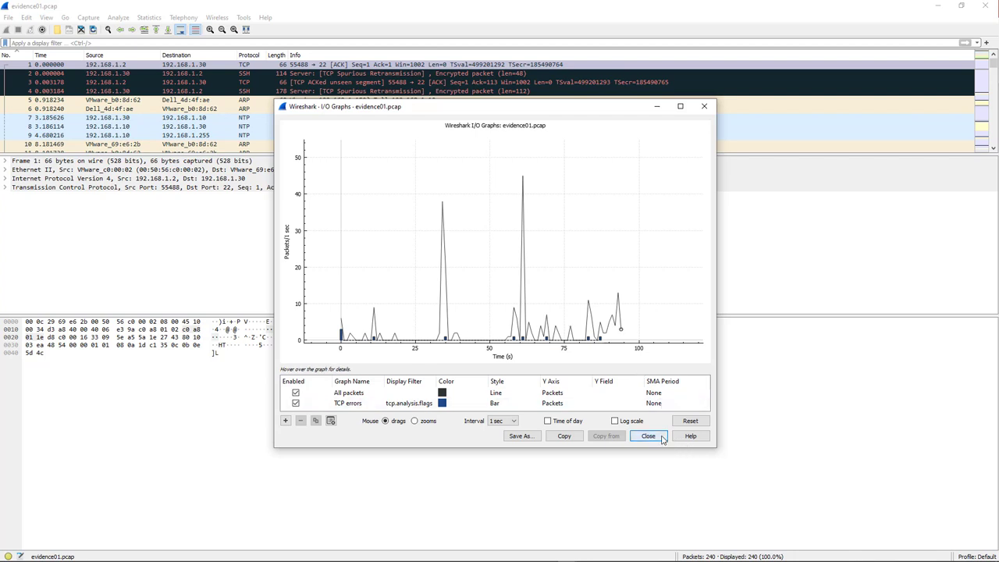
left_click(663, 437)
Open the IPv4 All Addresses statistics, review the listed addresses, and close the statistics.
left_click(139, 17)
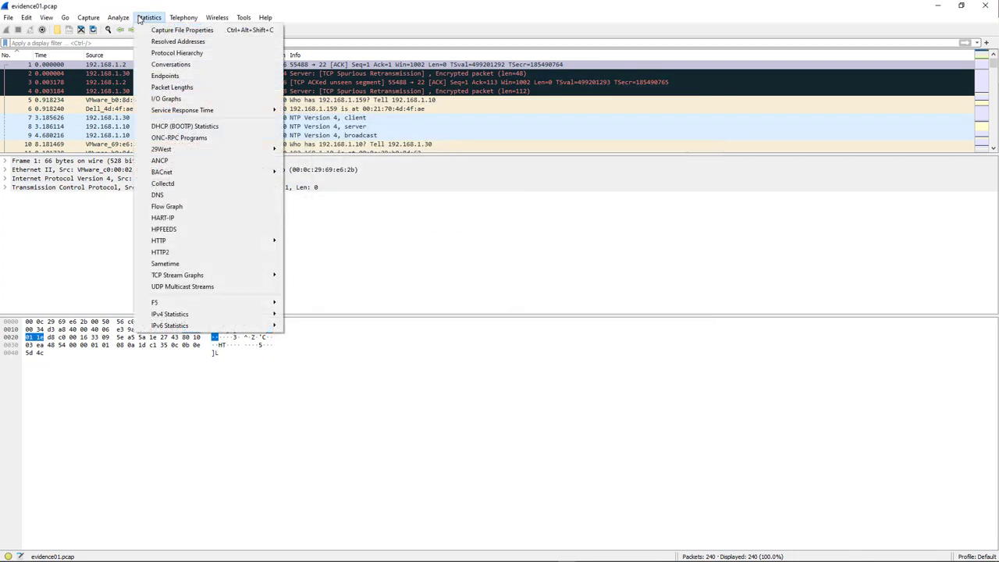
mouse_move(191, 114)
mouse_move(196, 315)
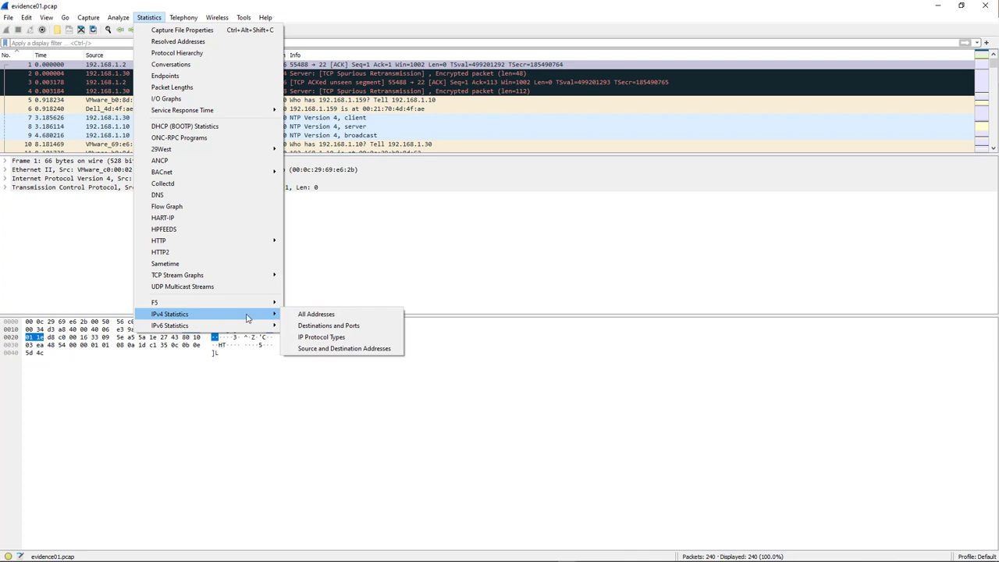
left_click(316, 315)
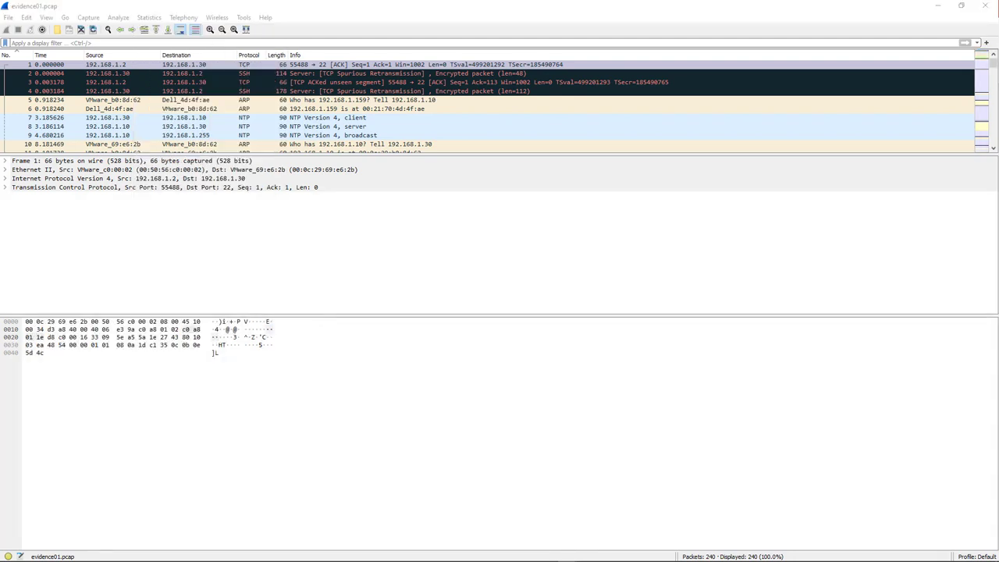
left_click_drag(497, 143, 379, 147)
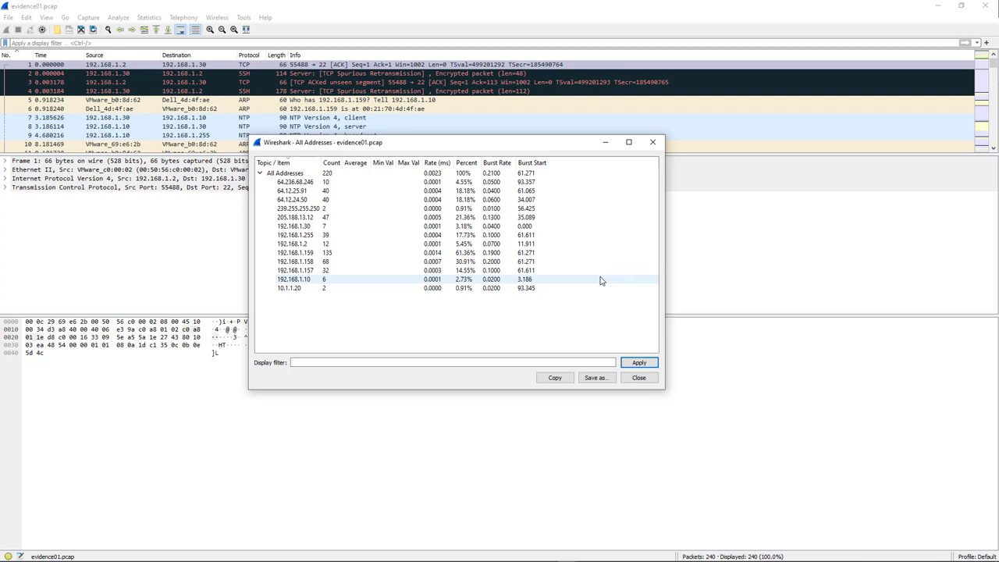
left_click(640, 378)
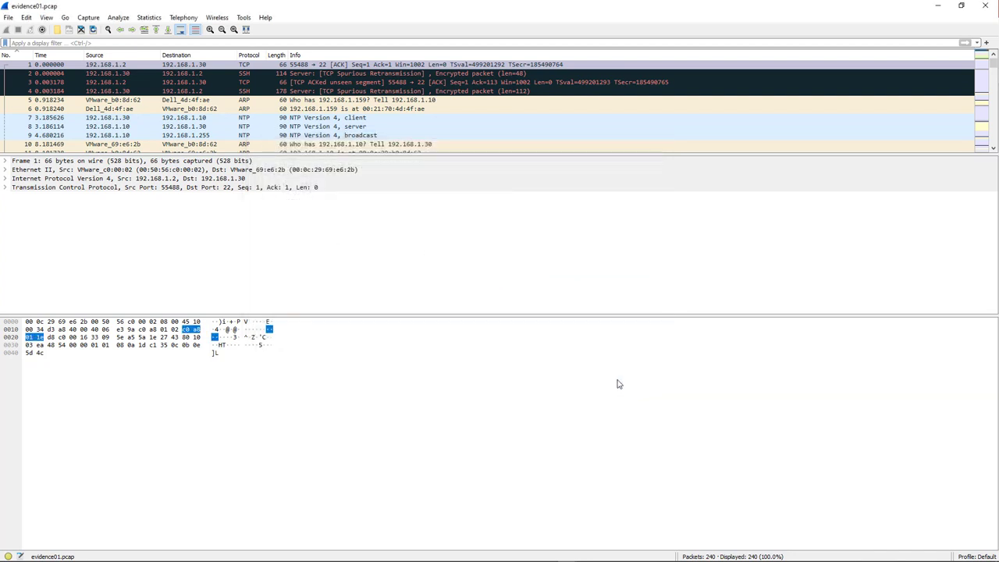
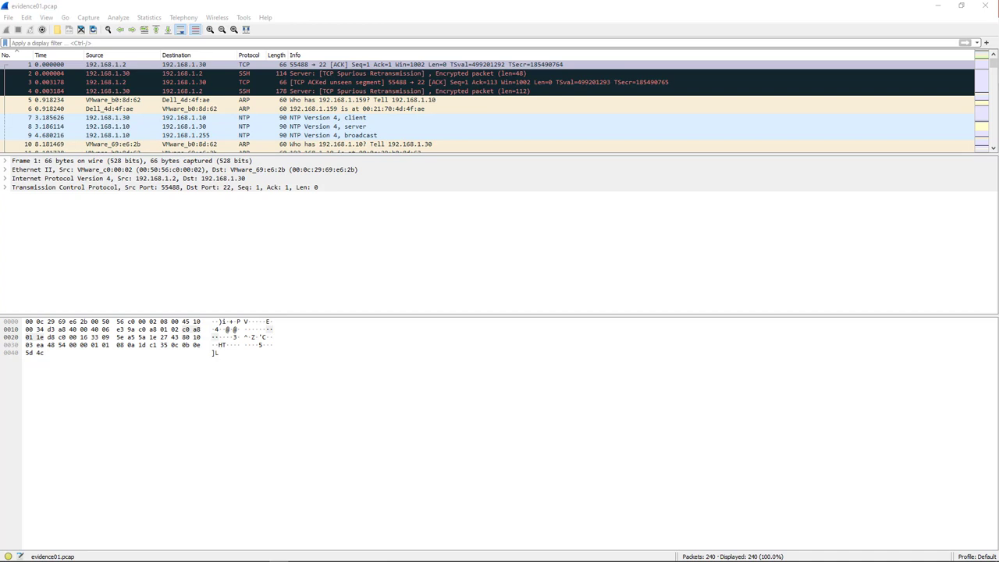
Select packet 1 and expand its Frame details to review them, then collapse them again.
left_click(114, 66)
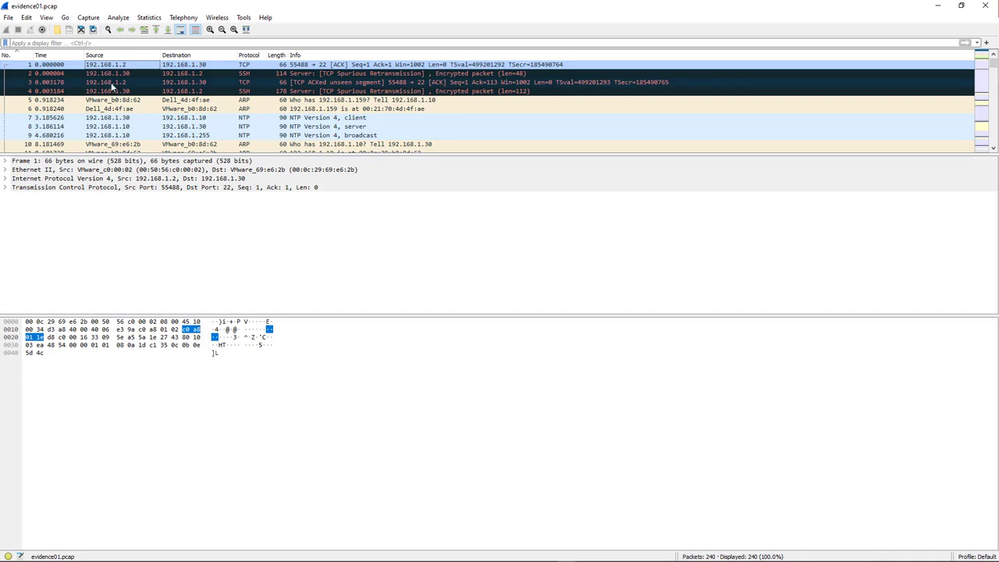
left_click(160, 162)
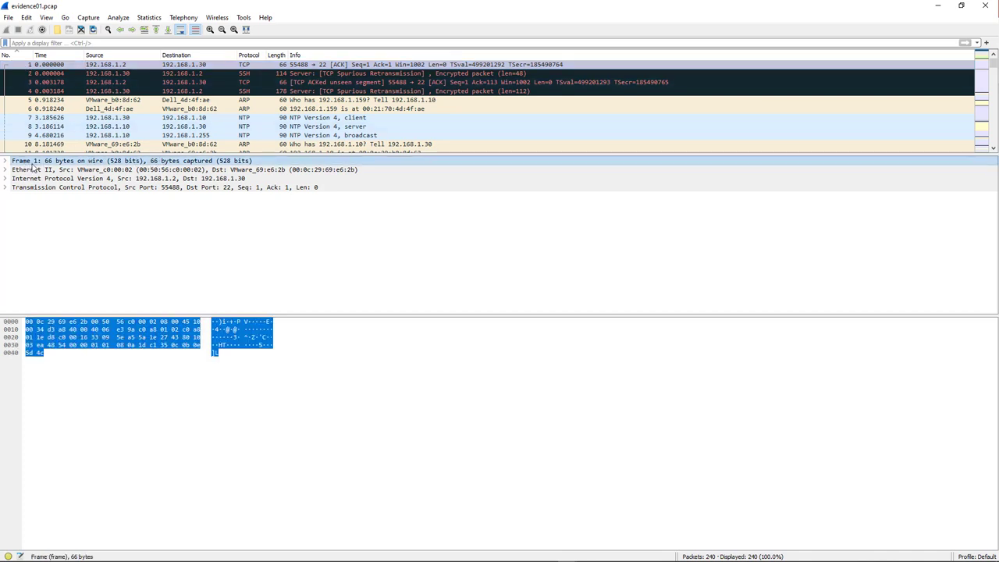
left_click(5, 161)
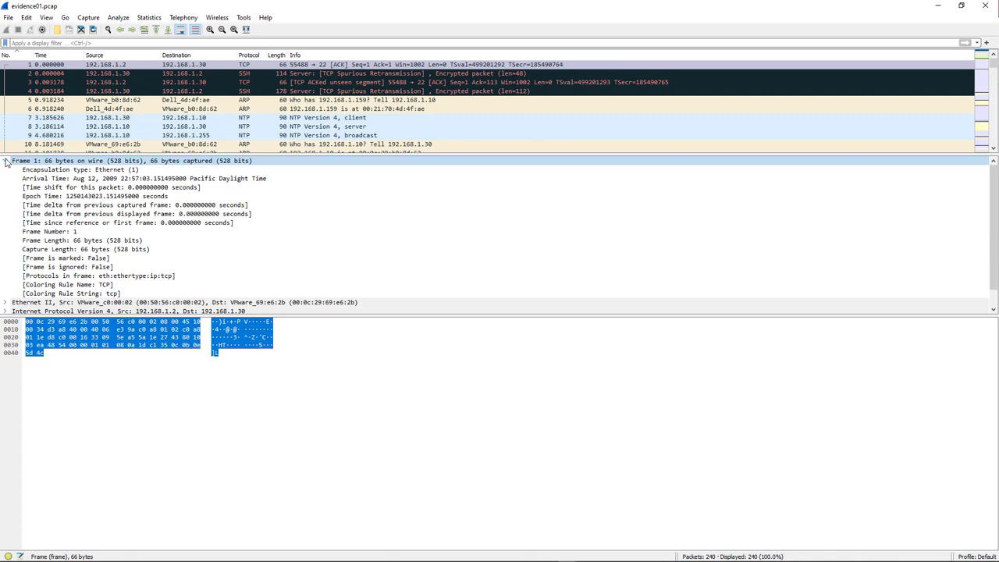
left_click(5, 161)
Select the Ethernet II, Internet Protocol and Transmission Control Protocol layers of packet 1 in turn to examine their matching bytes.
left_click(31, 172)
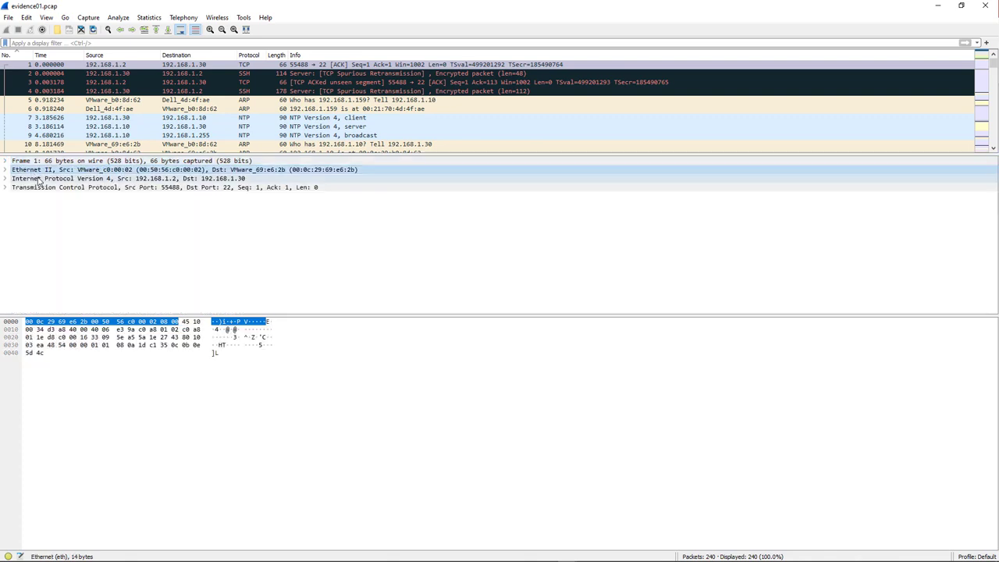
left_click(36, 179)
left_click(41, 188)
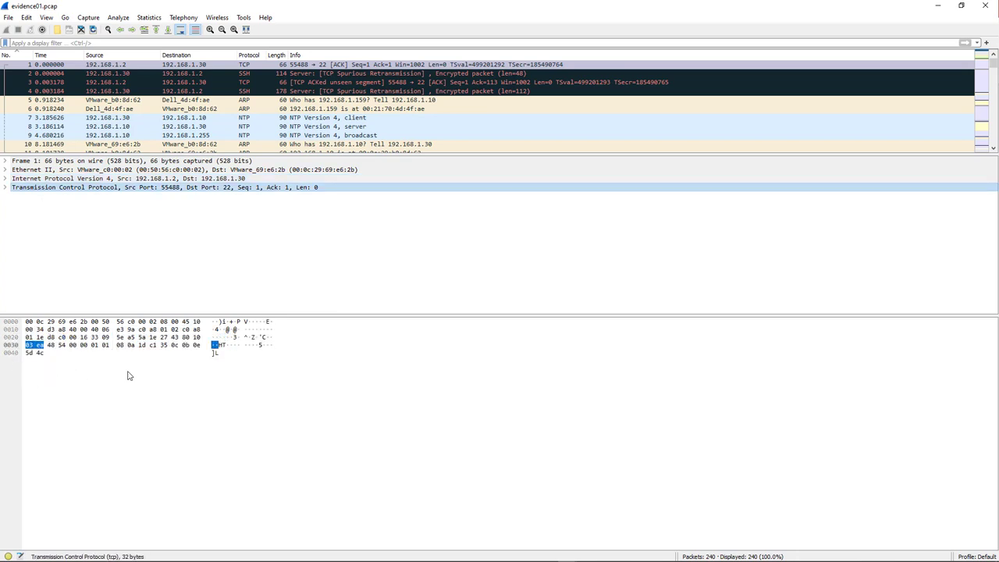
left_click(34, 170)
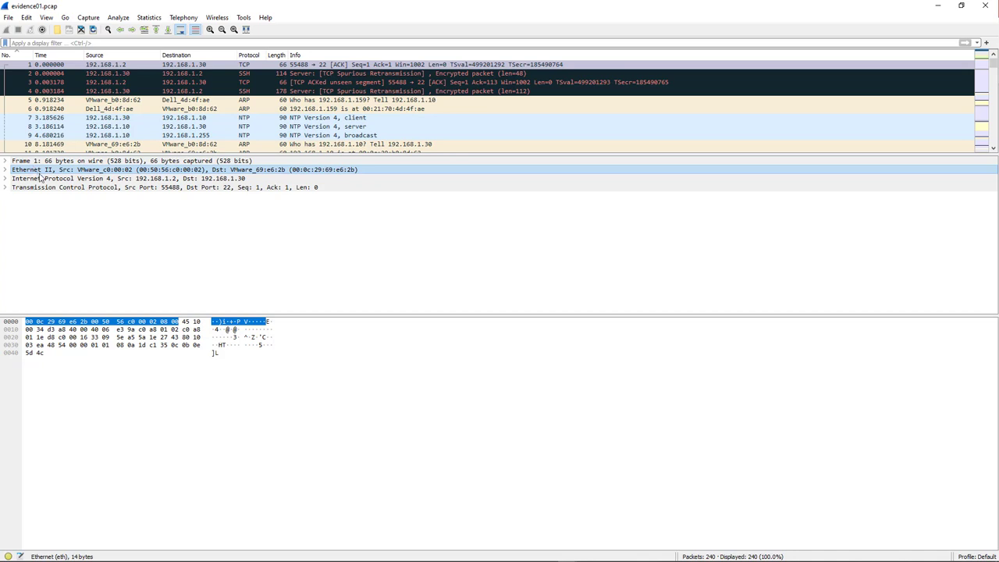
left_click(45, 180)
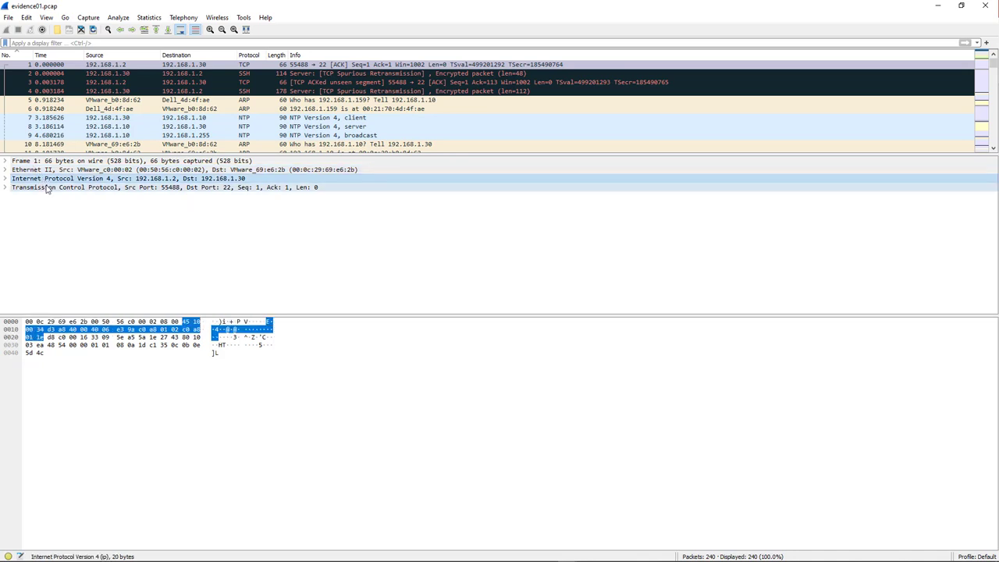
left_click(47, 188)
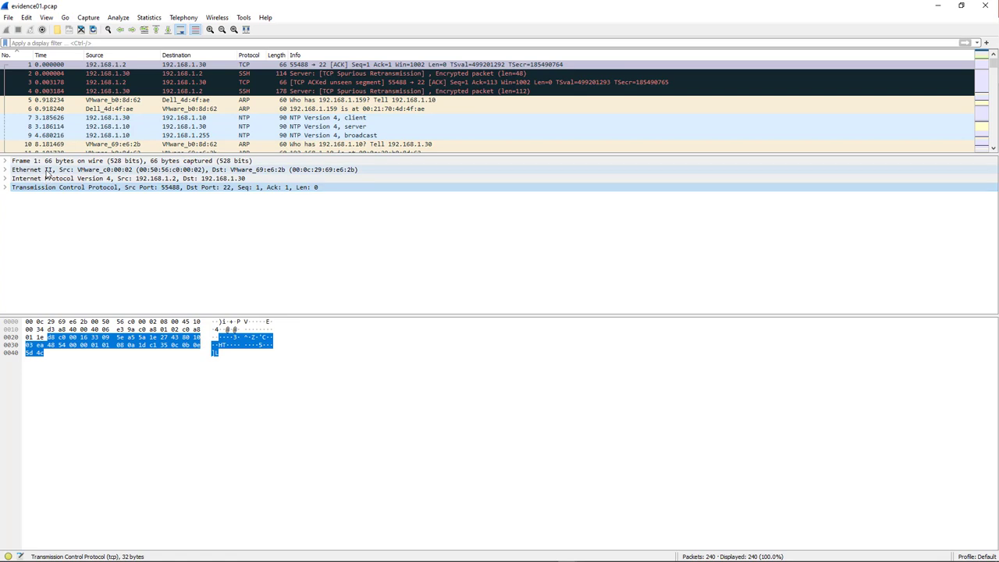
left_click(49, 172)
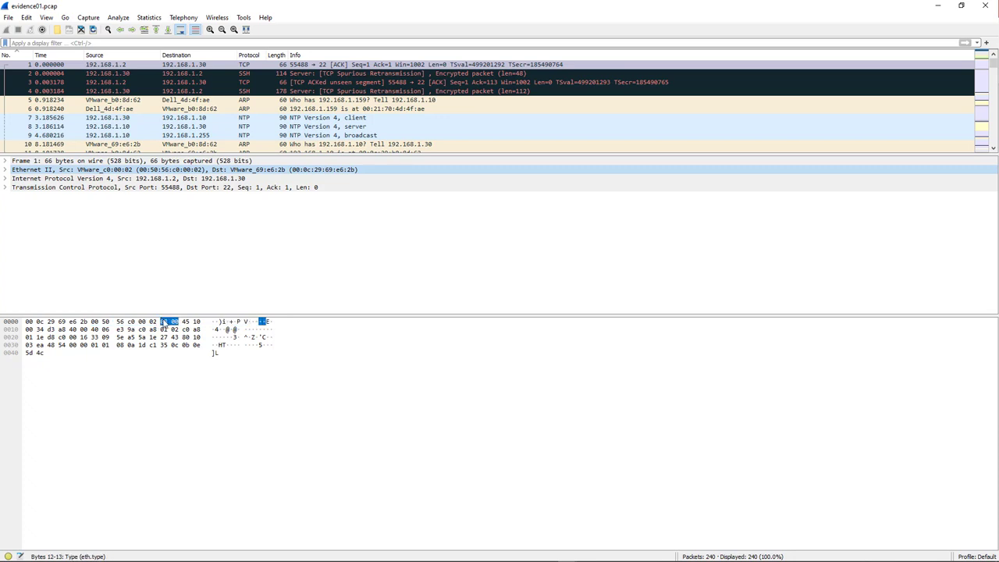
Expand the Ethernet II layer of packet 1 and examine the bytes behind its Destination, Source and Type fields.
left_click(5, 170)
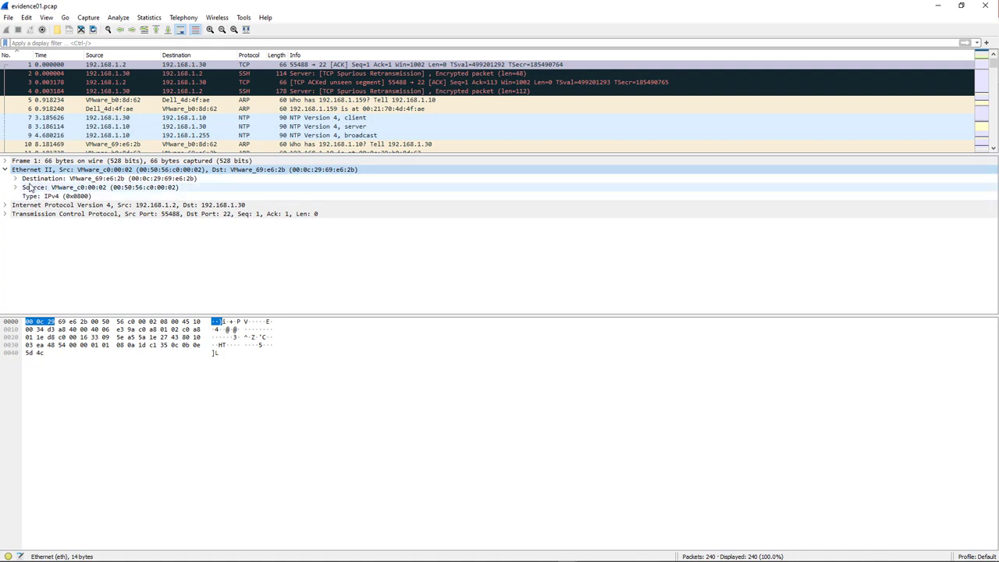
left_click(33, 179)
left_click(28, 188)
left_click(32, 195)
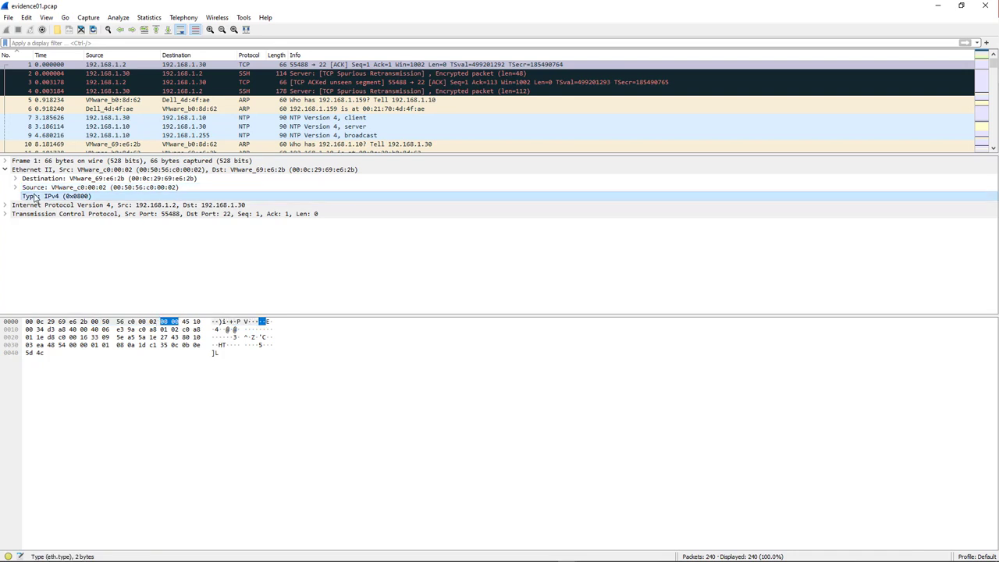
key("Up")
key("Up")
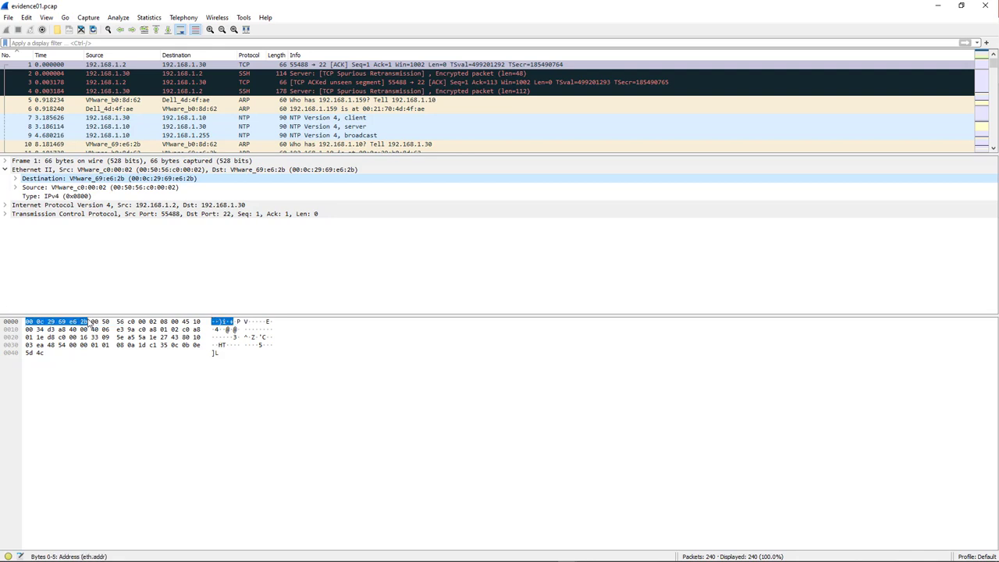
left_click(81, 189)
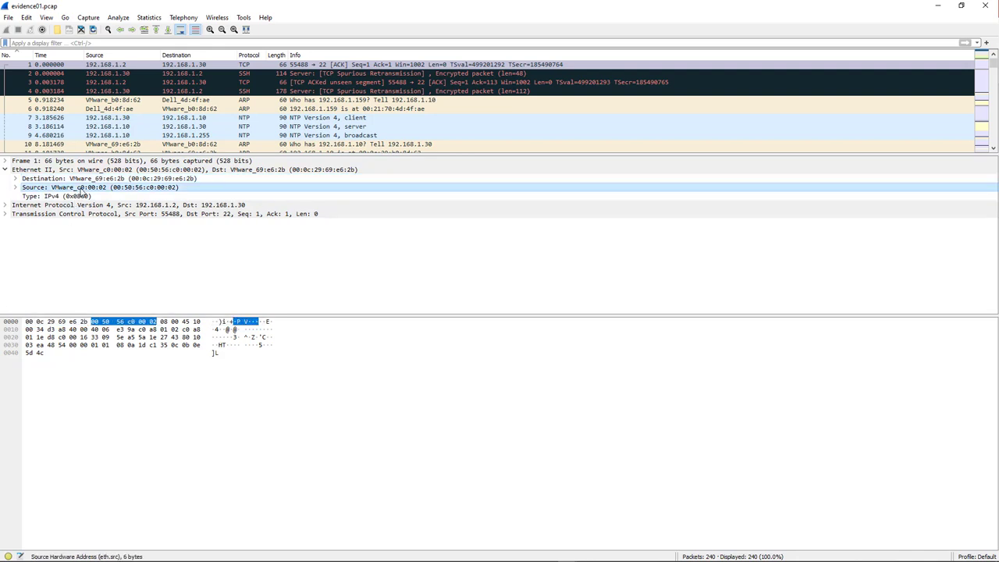
Examine the bytes behind the Ethernet II Type field and the Internet Protocol layer of packet 1, and collapse Ethernet II.
left_click(72, 197)
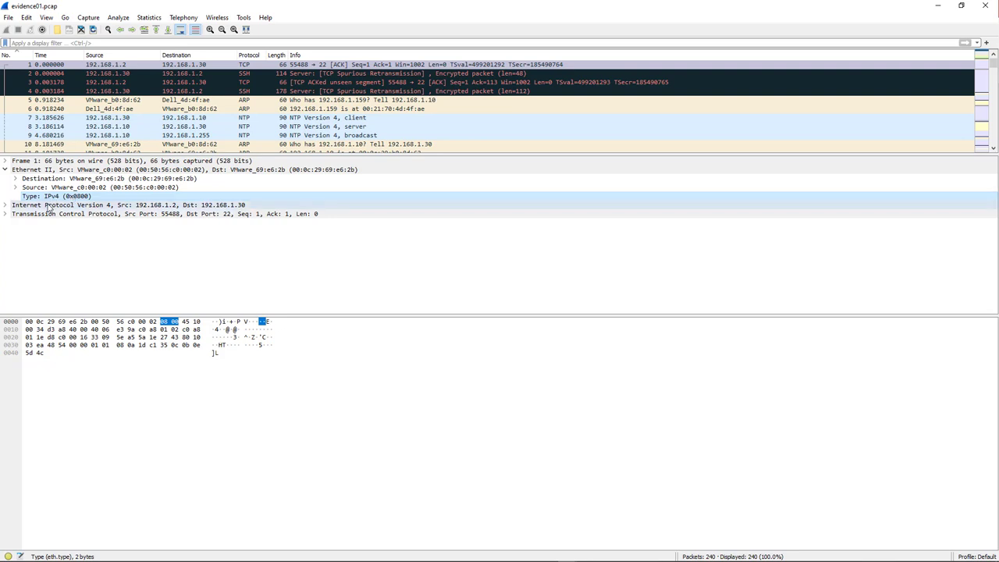
left_click(50, 208)
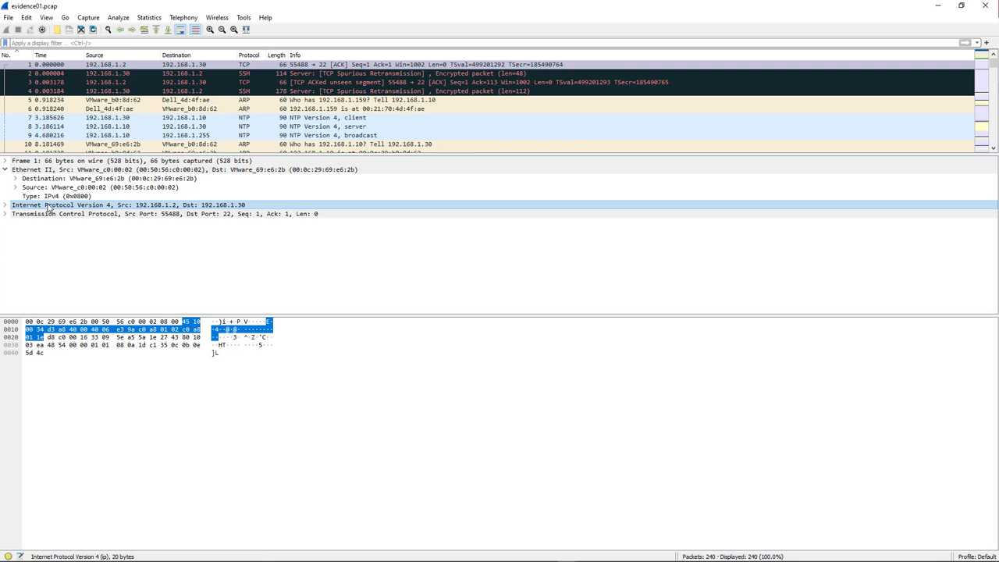
left_click(5, 170)
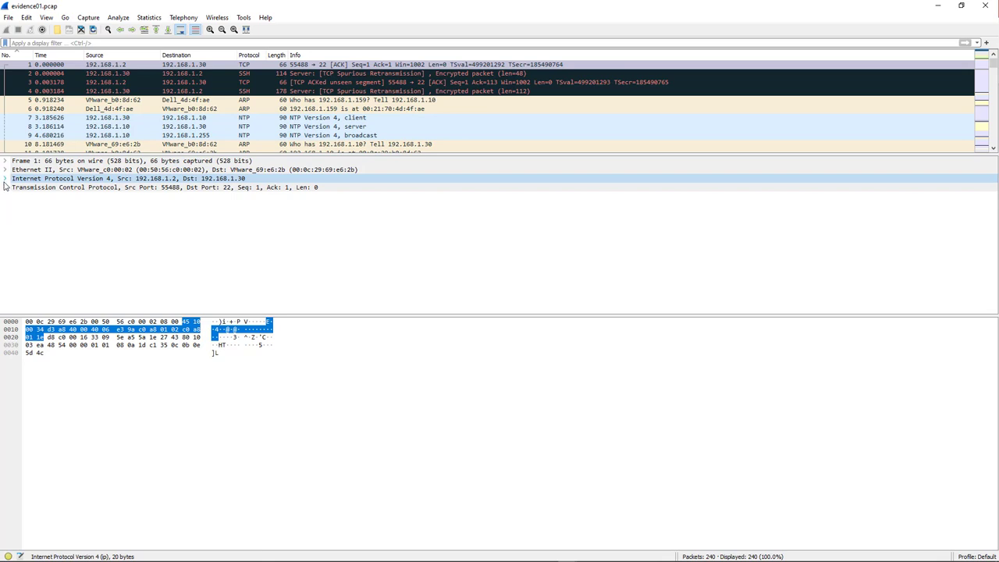
Expand the Internet Protocol Version 4 layer of packet 1 and examine the byte behind its Version and Header Length fields.
left_click(4, 179)
left_click(90, 188)
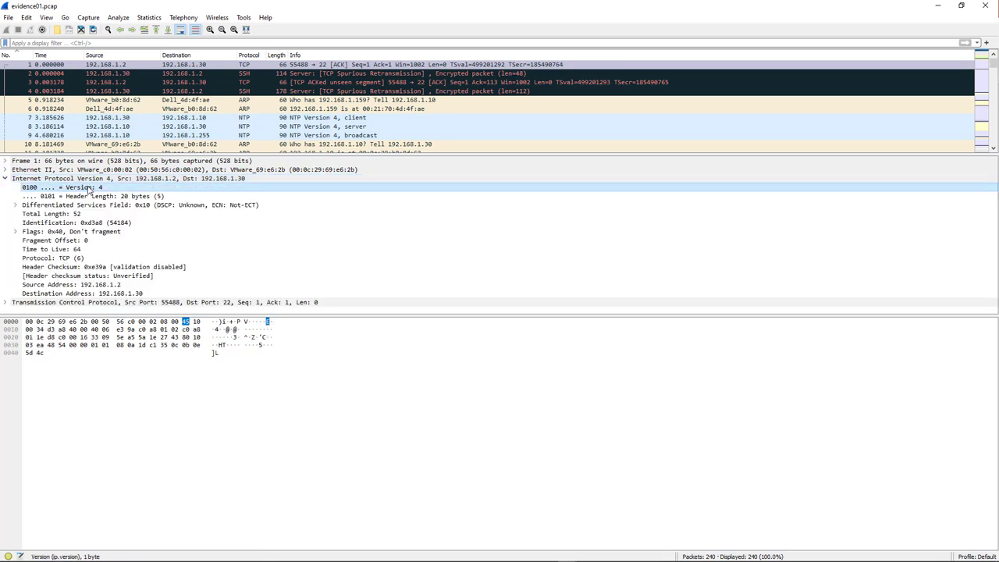
left_click(88, 196)
left_click(81, 190)
left_click(91, 198)
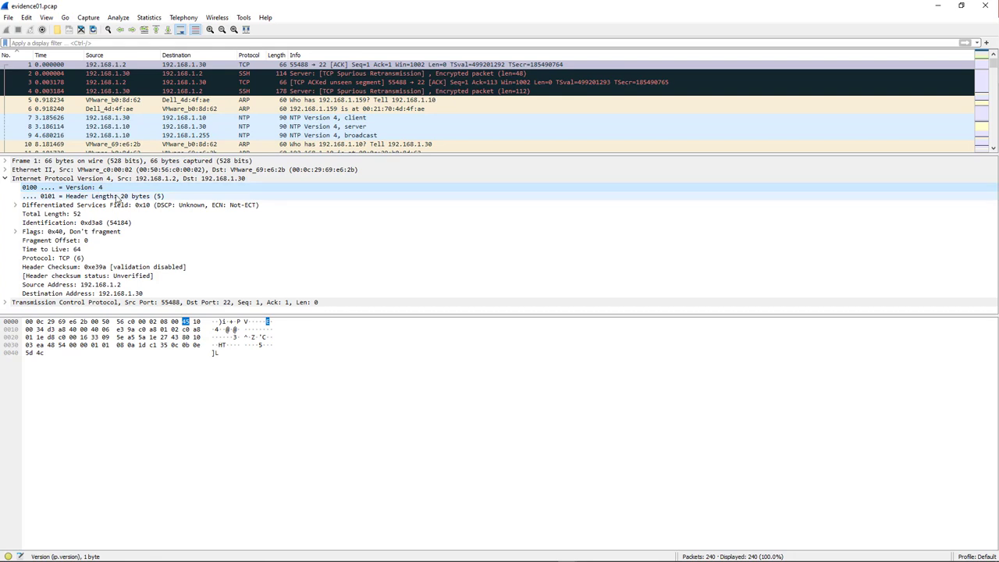
left_click(185, 321)
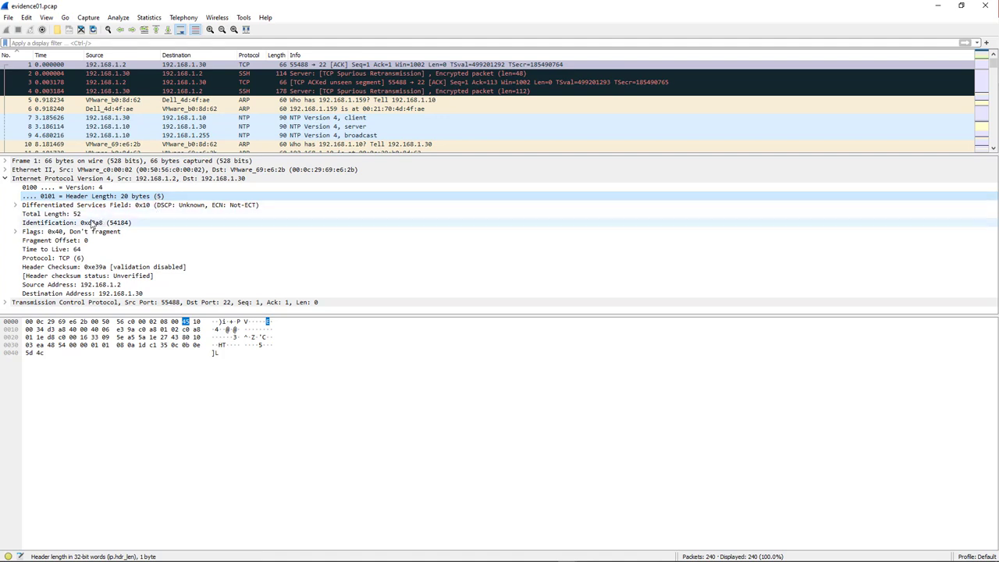
Select the IPv4 Total Length field, convert decimal 52 to hexadecimal in the programmer Calculator, close it, and compare with the field's bytes.
left_click(86, 218)
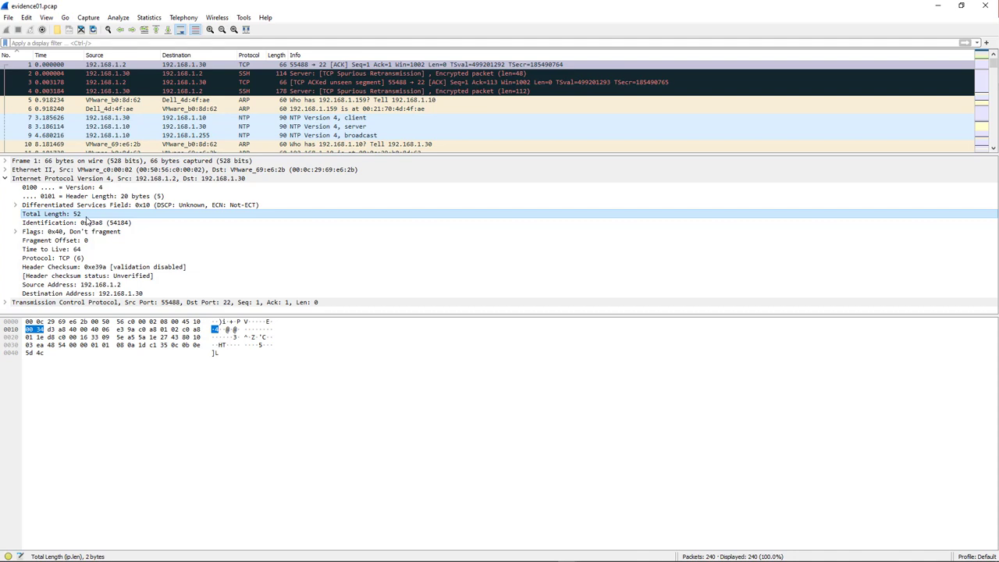
left_click(35, 330)
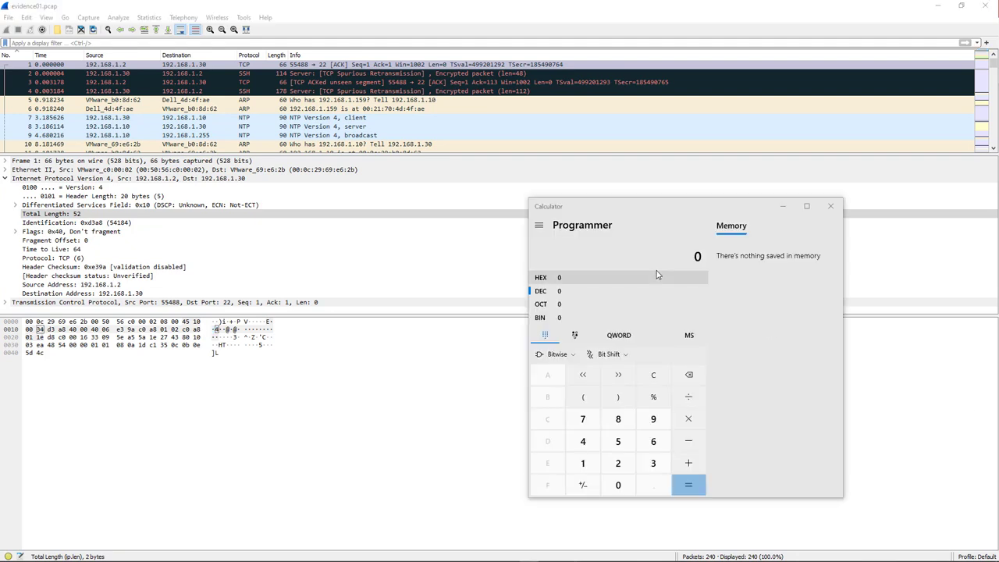
left_click(545, 317)
left_click(543, 291)
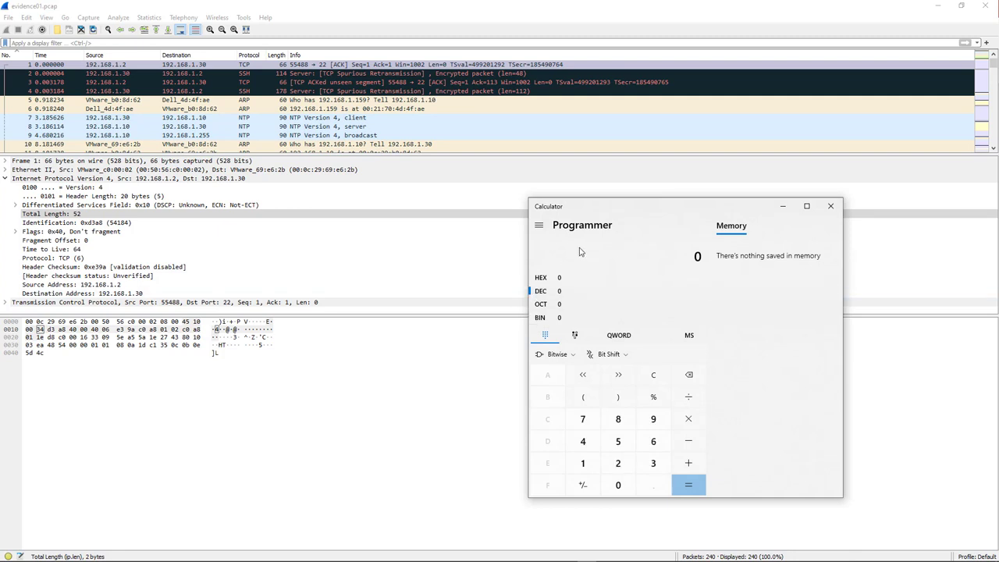
type("52")
double_click(695, 257)
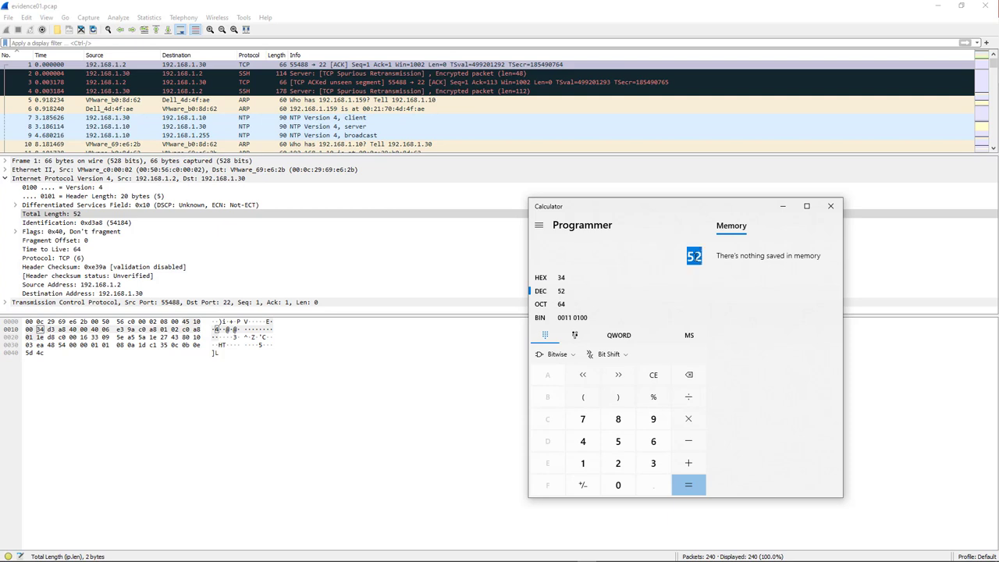
left_click(562, 279)
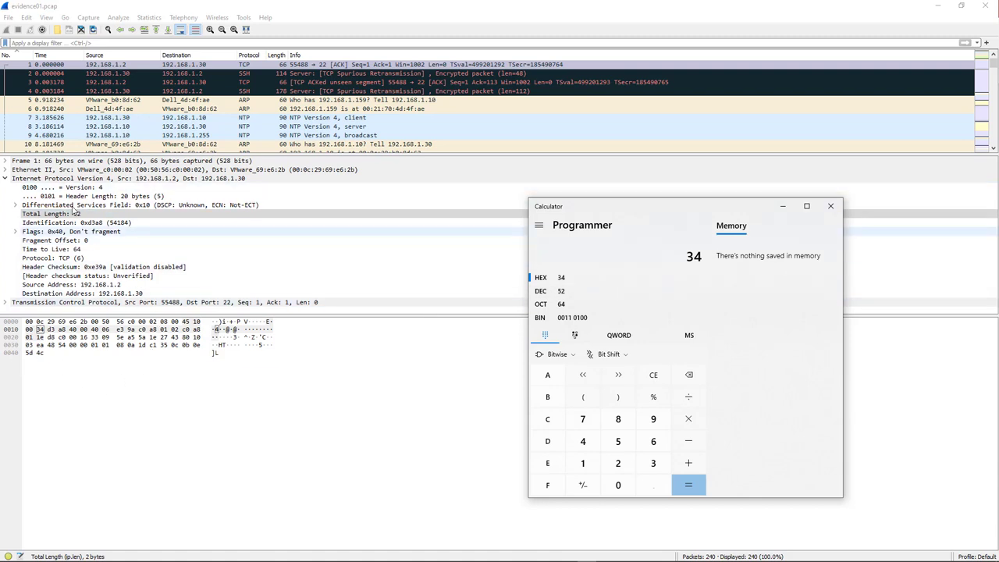
left_click_drag(624, 209, 624, 209)
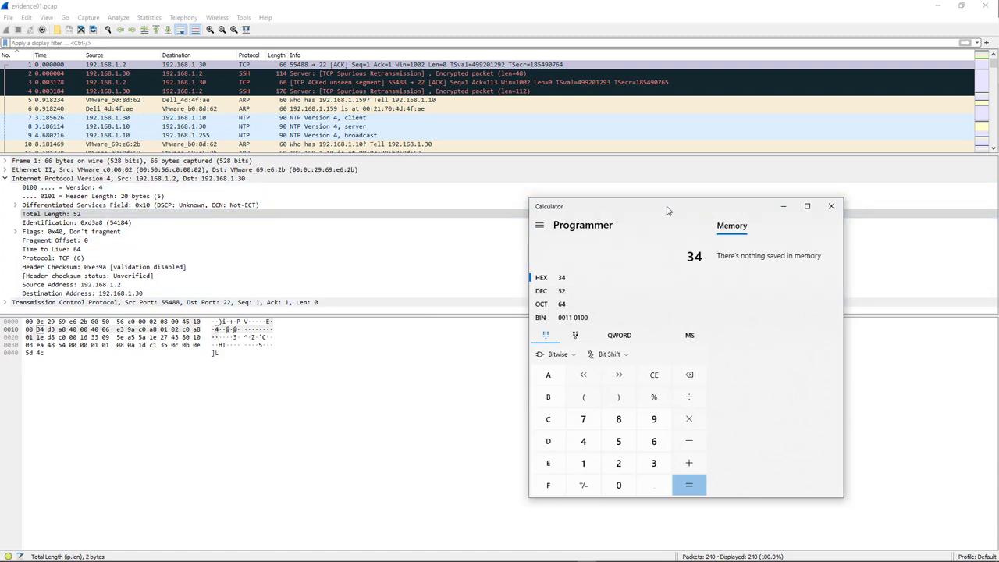
left_click(832, 206)
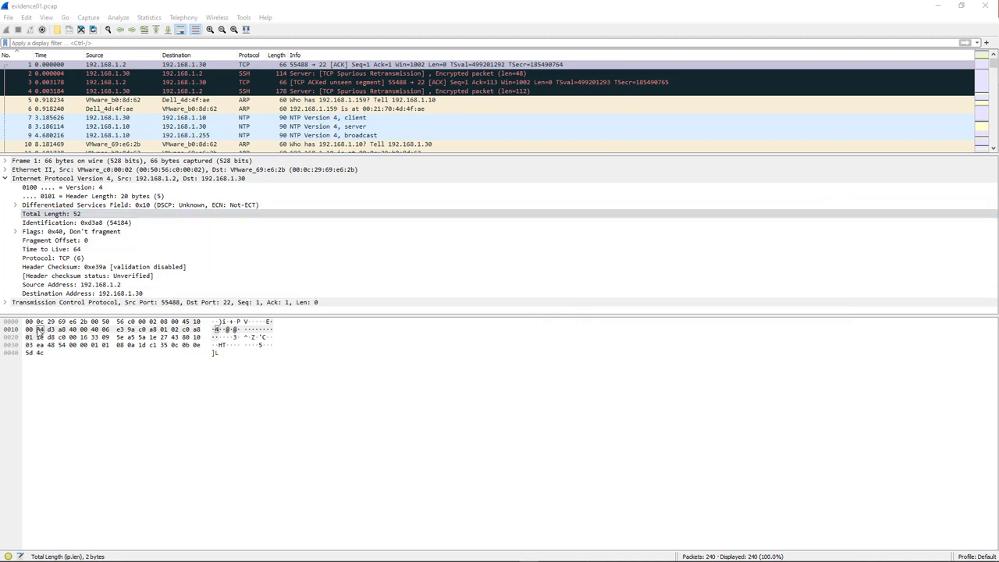
left_click(37, 330)
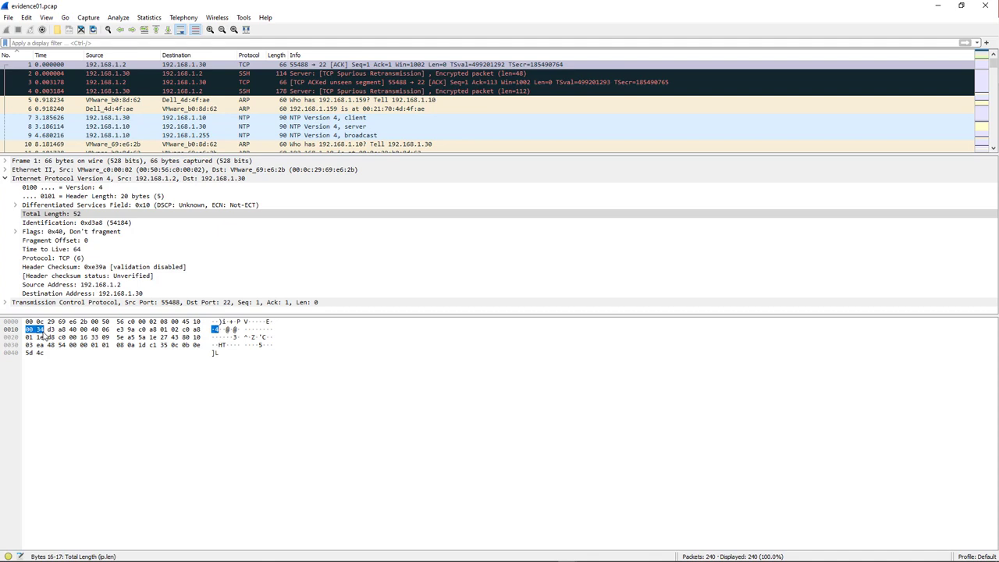
Examine the bytes behind the Identification, Flags and Fragment Offset fields of packet 1's IPv4 header.
left_click(101, 224)
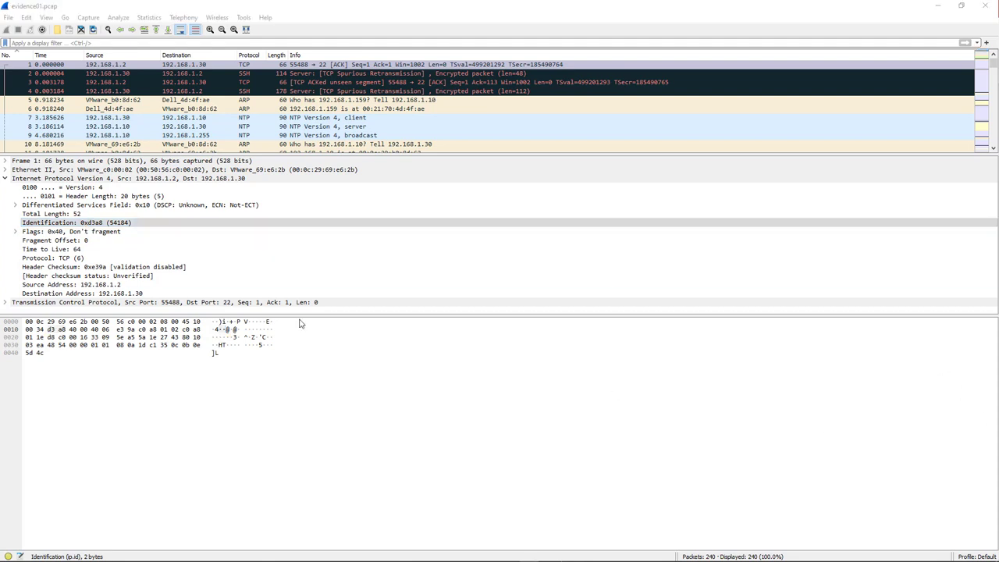
left_click(83, 232)
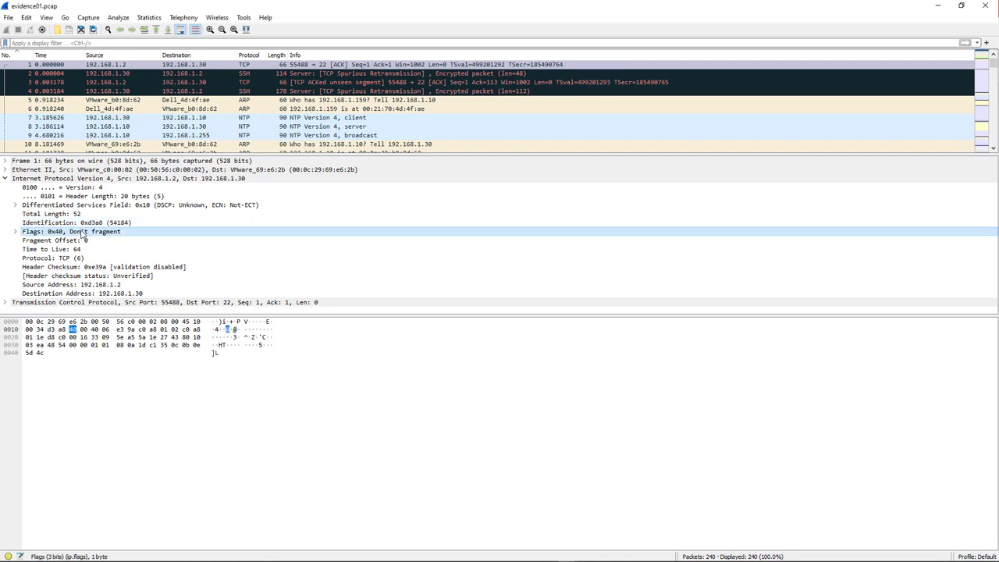
left_click(67, 242)
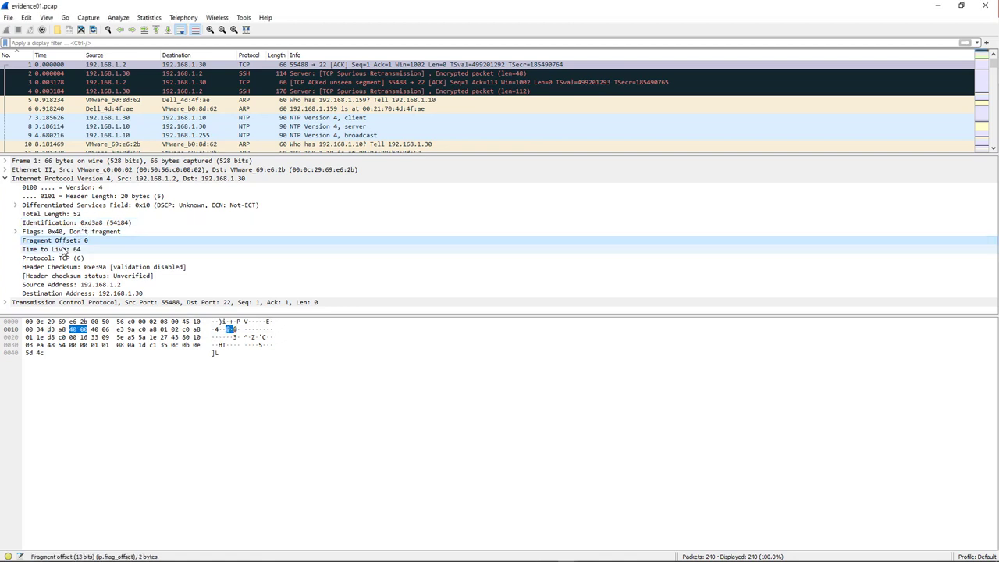
left_click(60, 234)
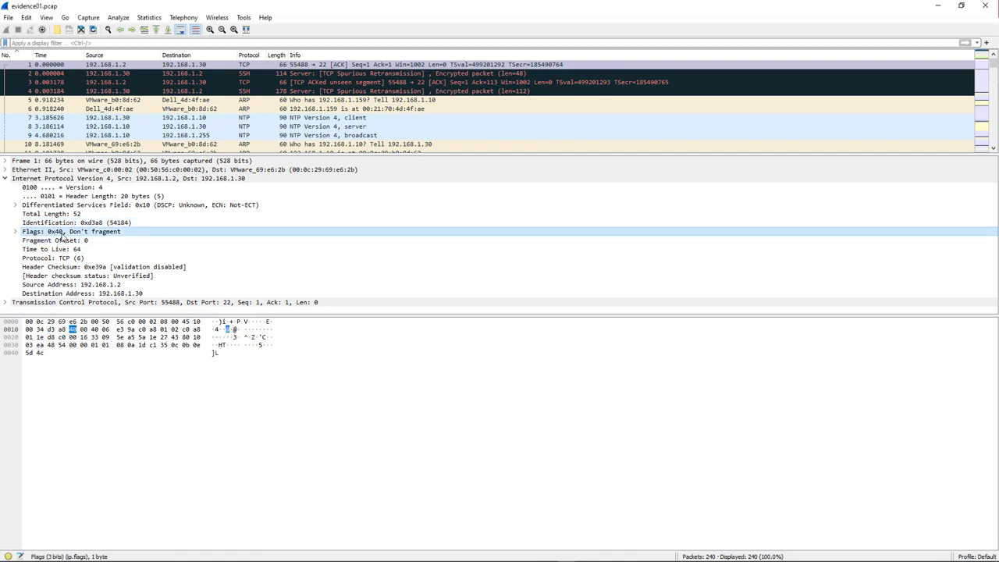
Select the Time to Live field of packet 1's IPv4 header and examine its matching byte in the hex data.
left_click(53, 250)
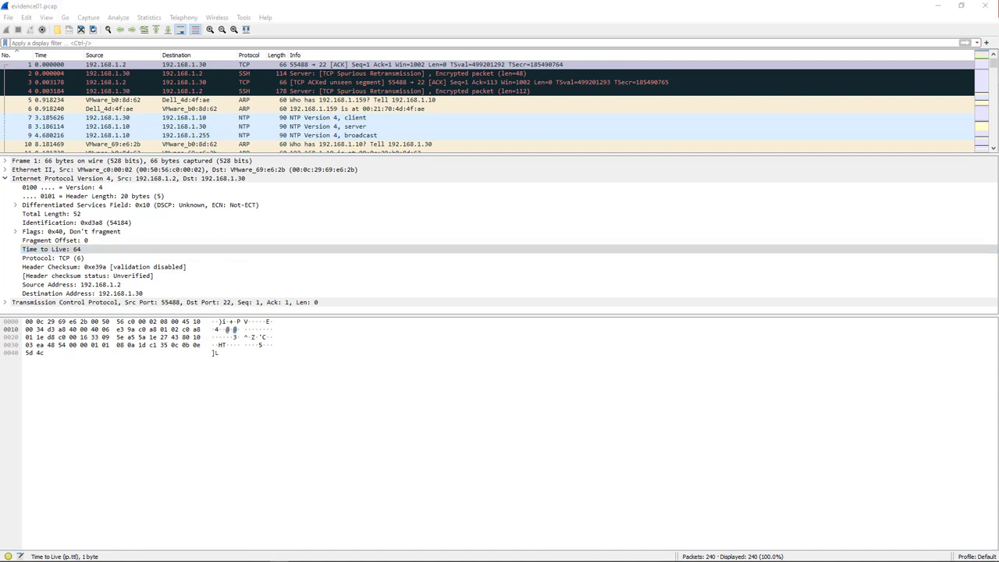
left_click(78, 251)
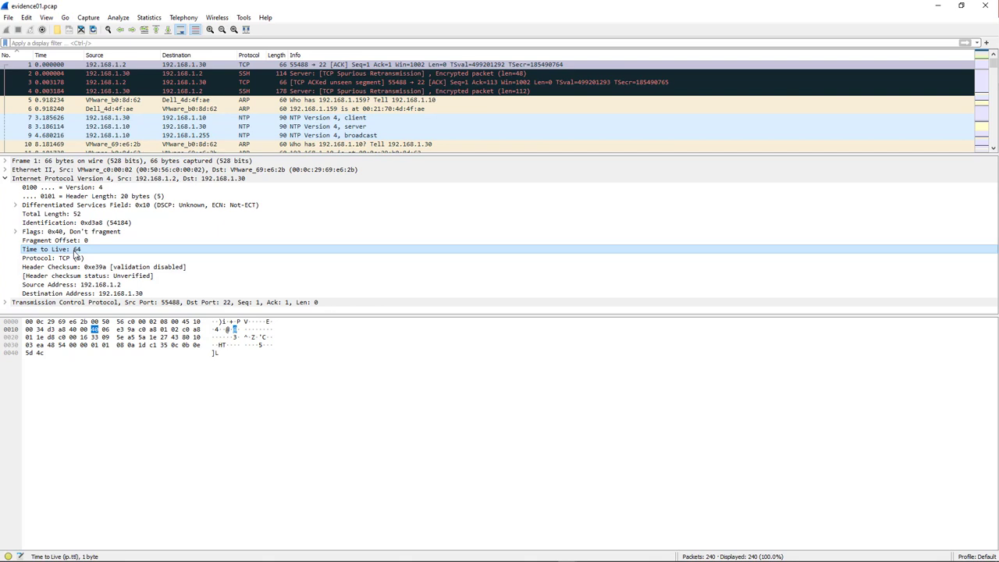
left_click(98, 332)
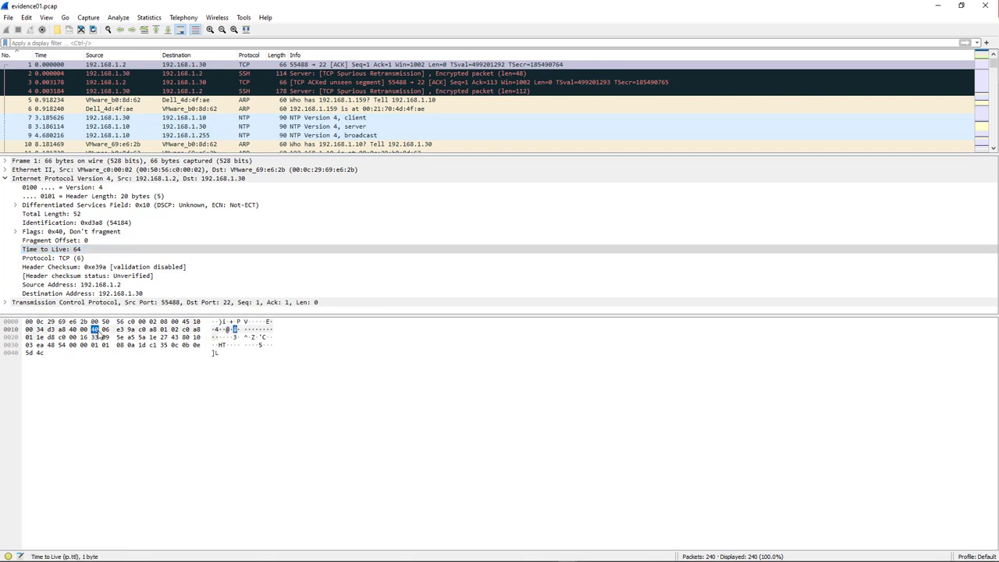